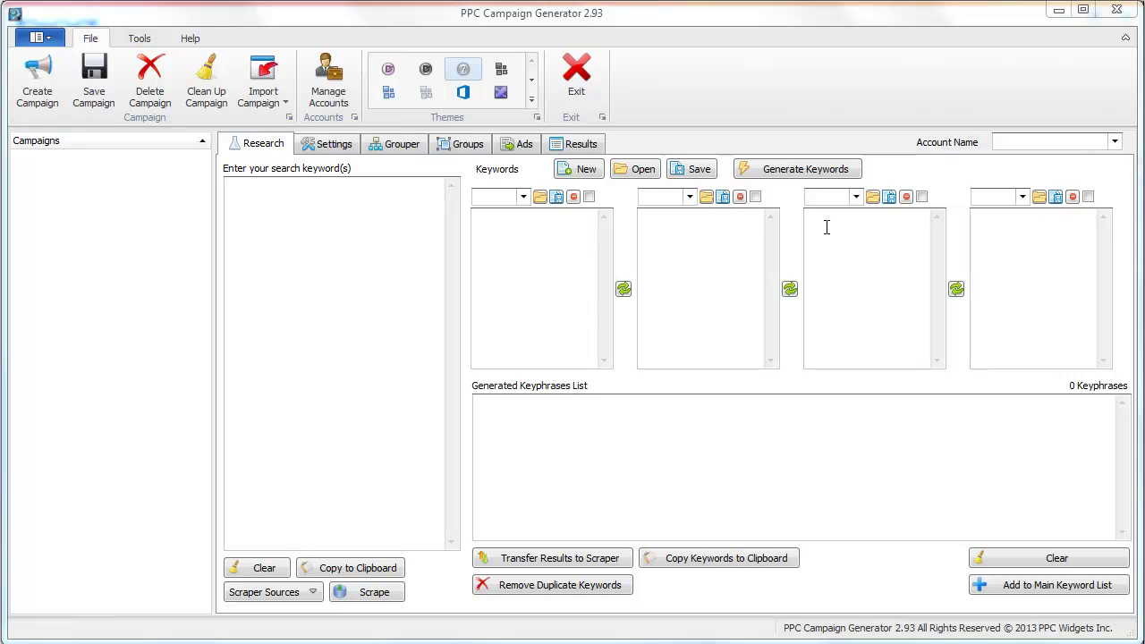
click(397, 258)
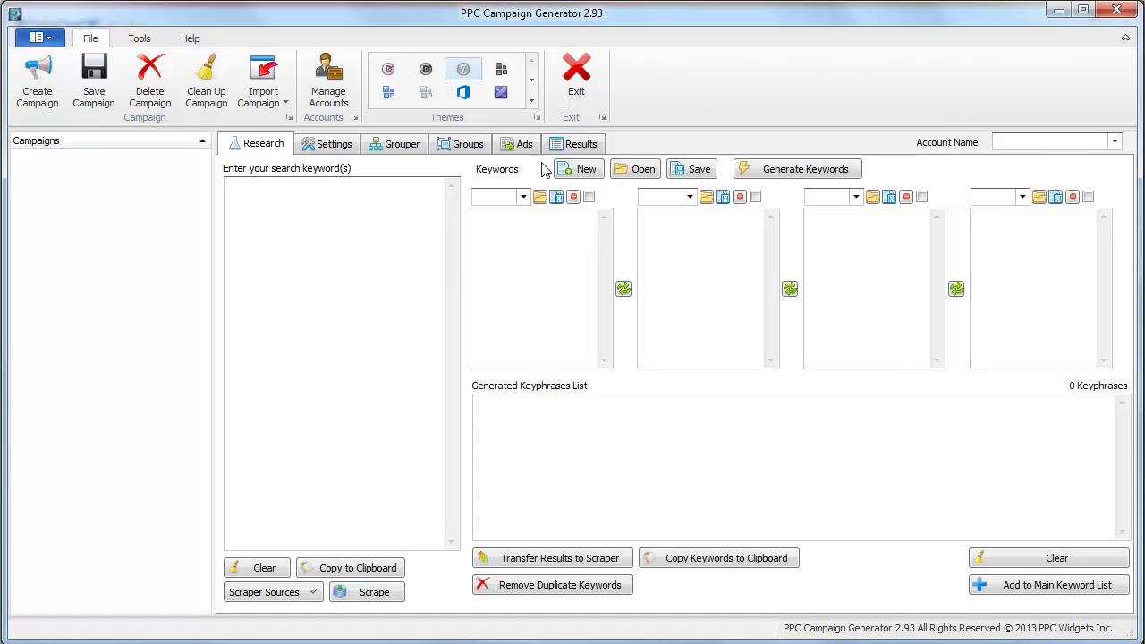
click(572, 149)
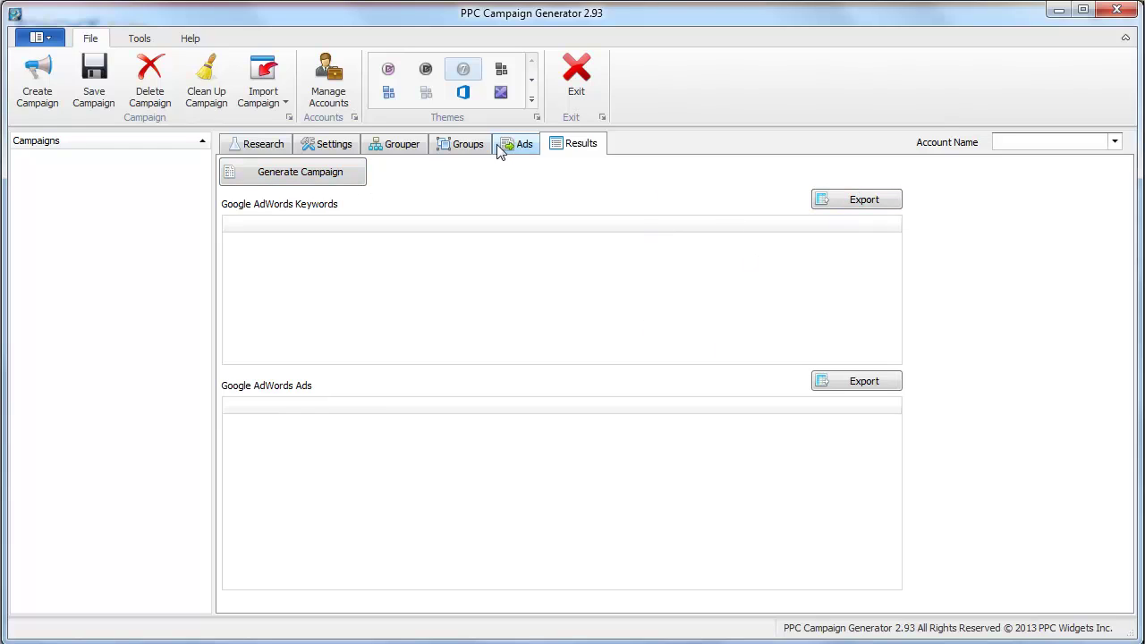
click(256, 146)
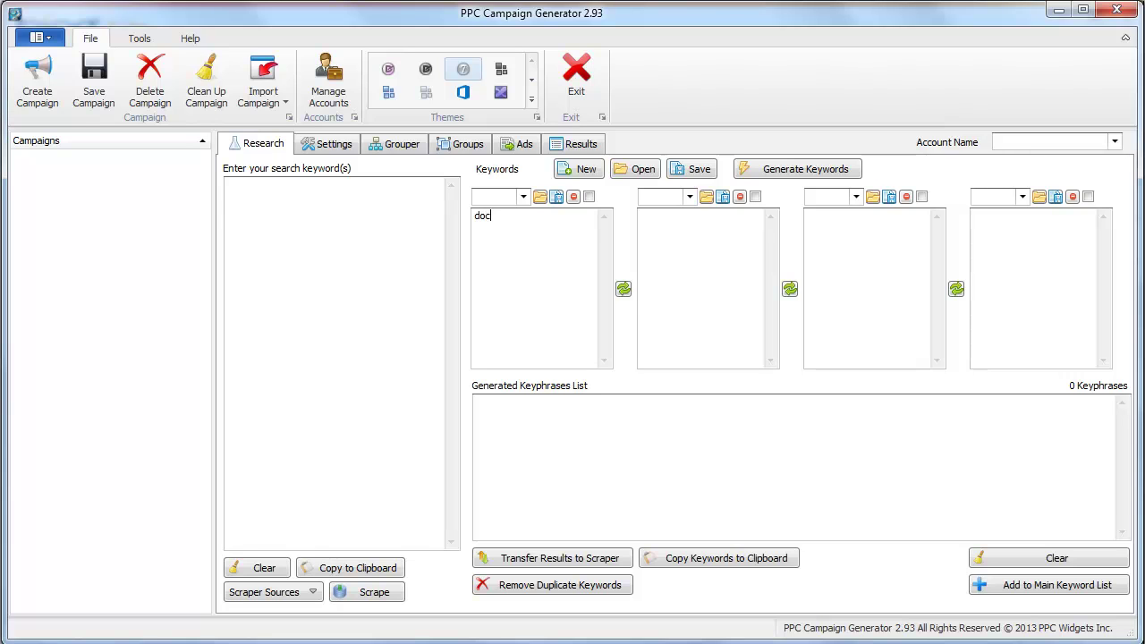
Enter "documentation" in the first keyword list and "software", "softwares", "tool" and "tools" in the second.
text(entation)
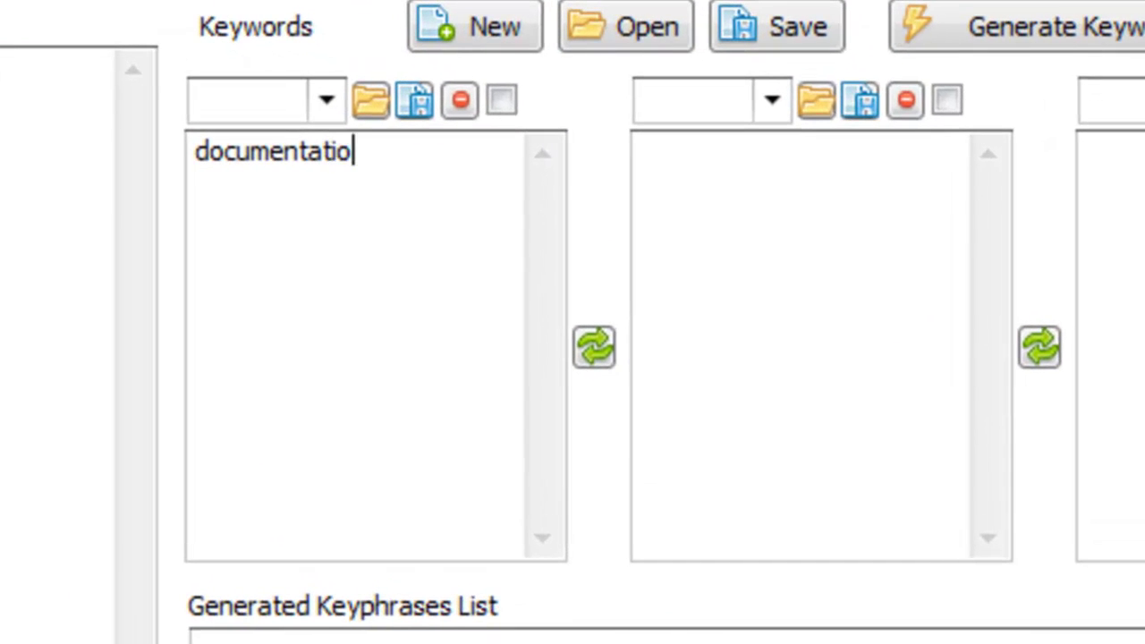
click(643, 151)
text(software)
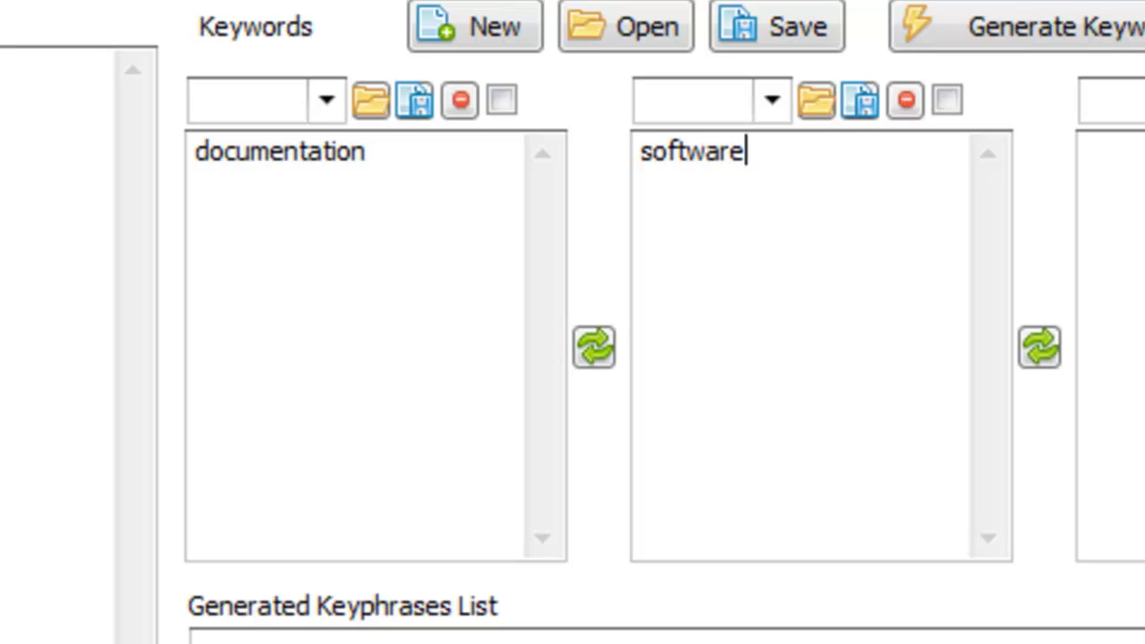
key(Return)
text(softwares)
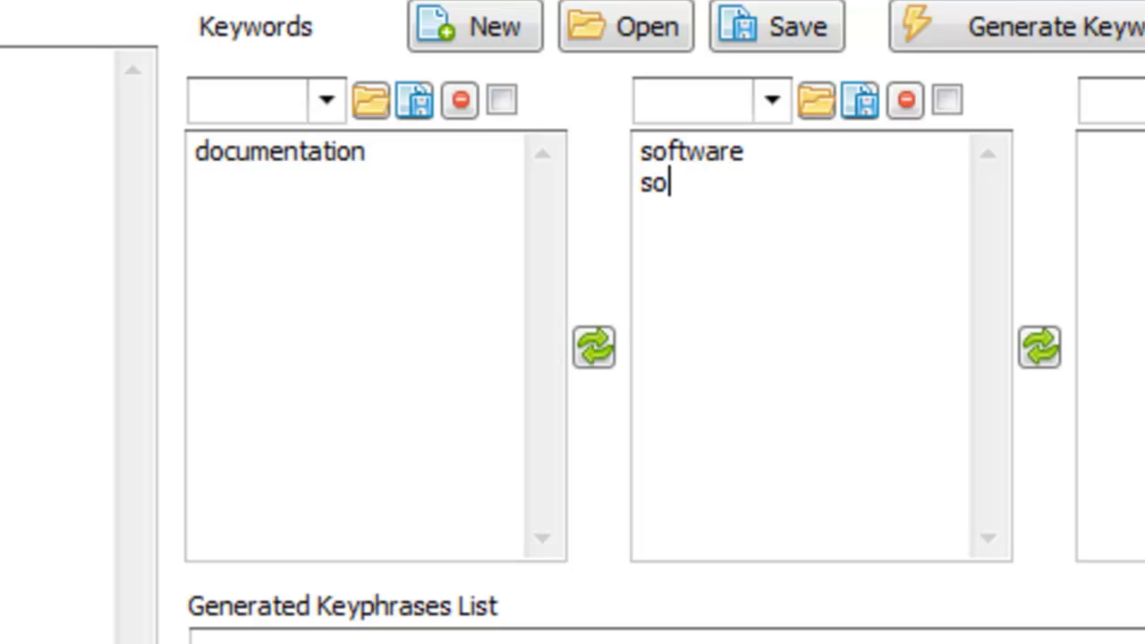
key(Return)
text(tool)
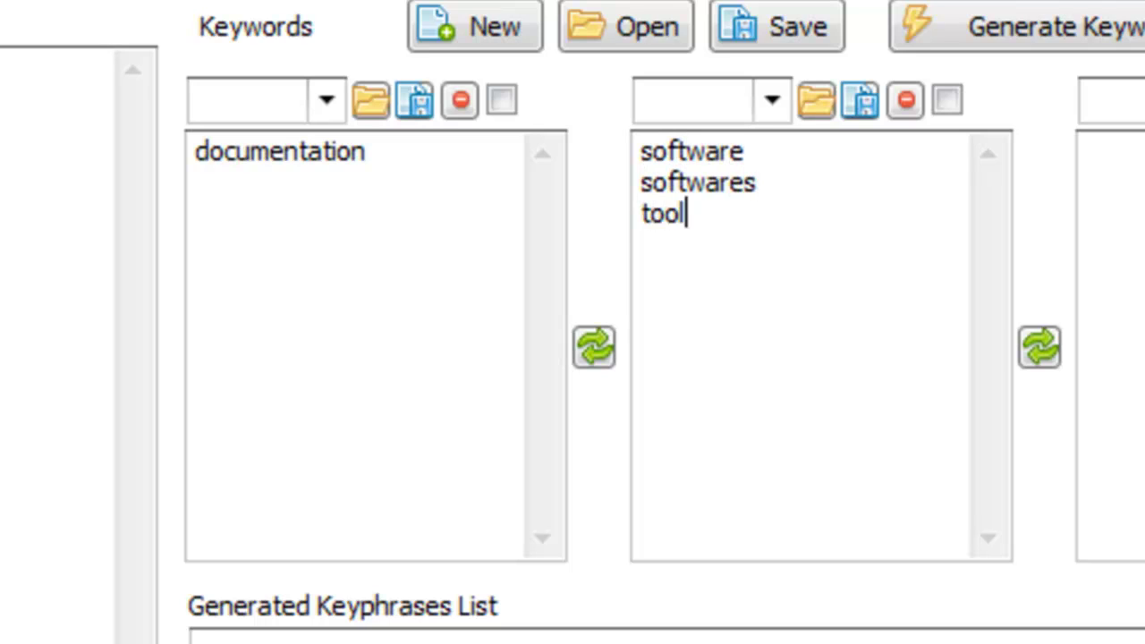
key(Return)
text(tools)
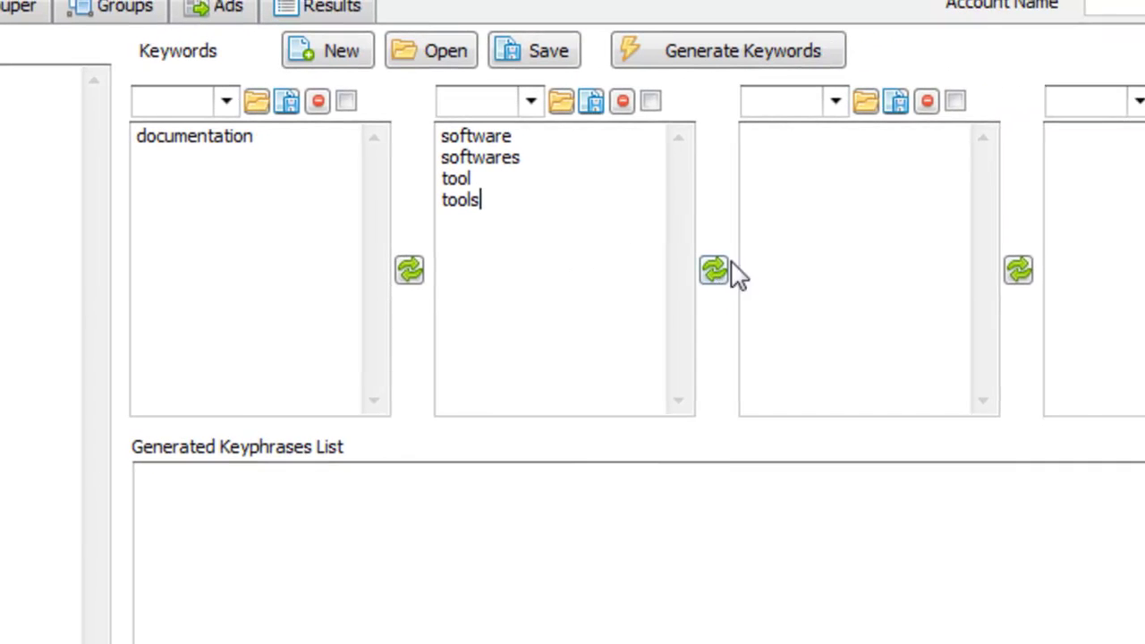
Add the wildcard "*" to the third keyword list and generate the keyphrases.
click(783, 221)
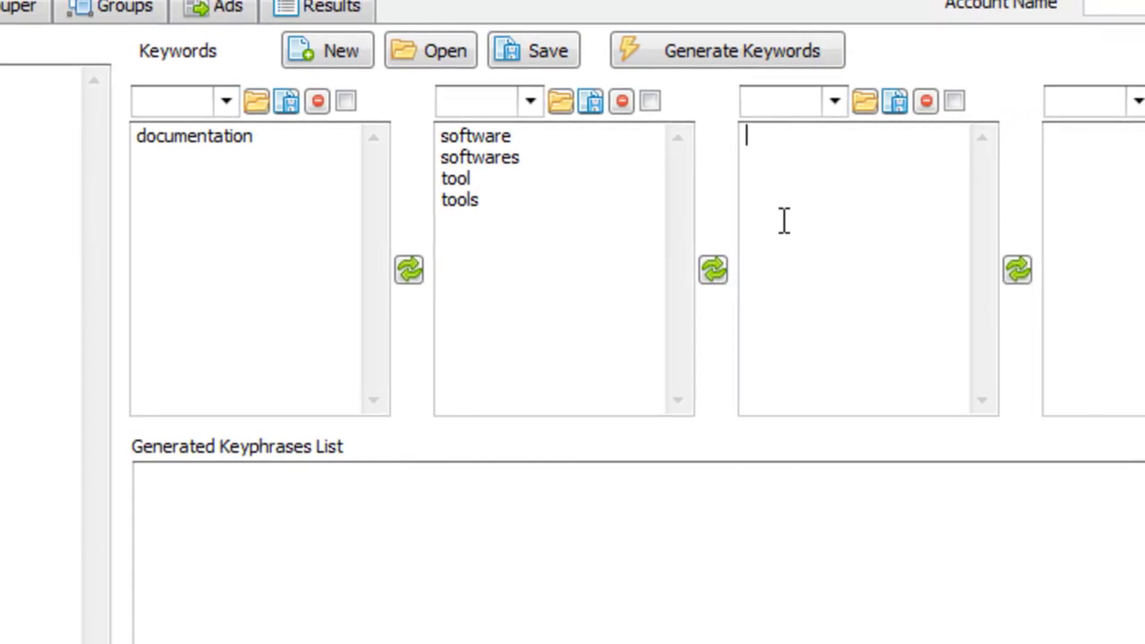
text(*)
drag(783, 163, 739, 140)
click(831, 178)
click(728, 70)
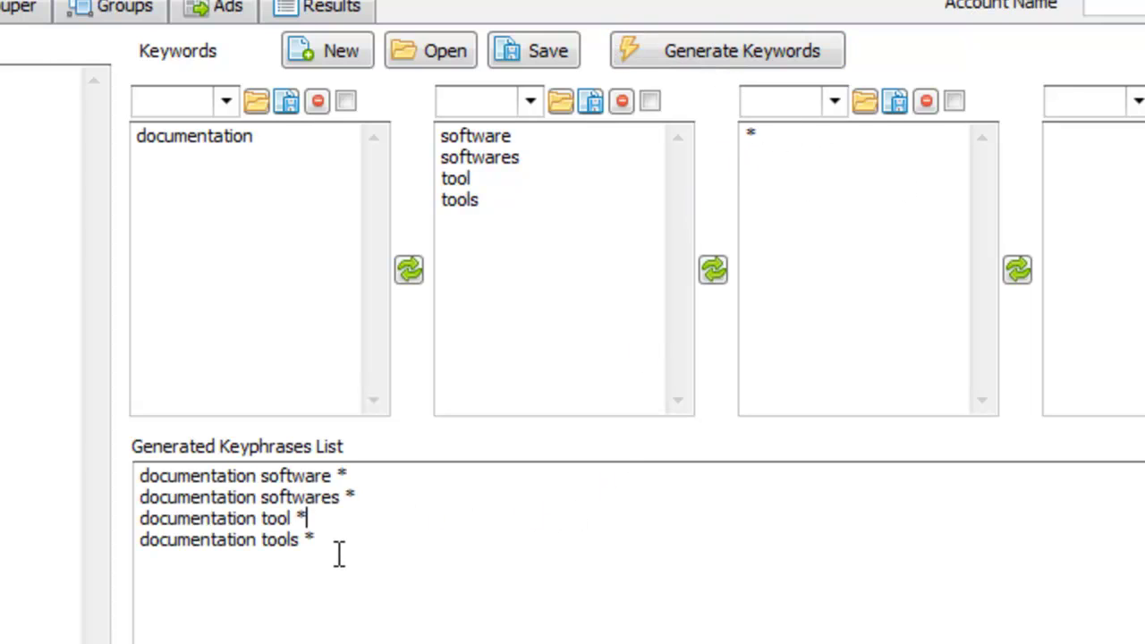
drag(337, 551, 157, 499)
key(ctrl+a)
click(366, 539)
Swap the keyword lists so the order is "*", "documentation", then the software and tool terms, and generate the keyphrases again.
click(714, 270)
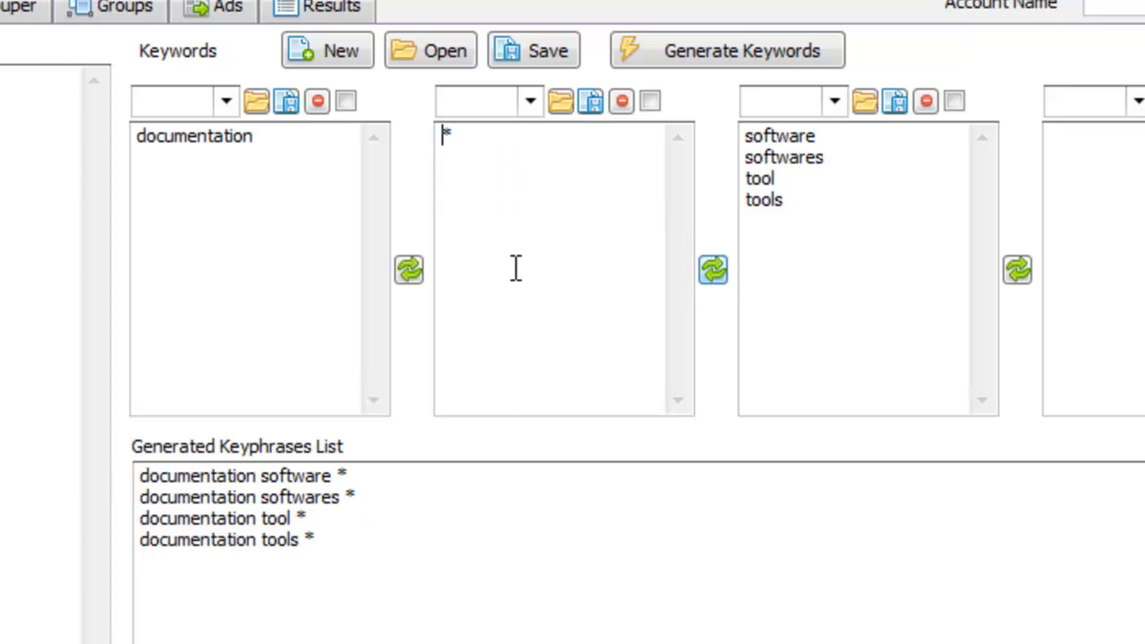
click(409, 267)
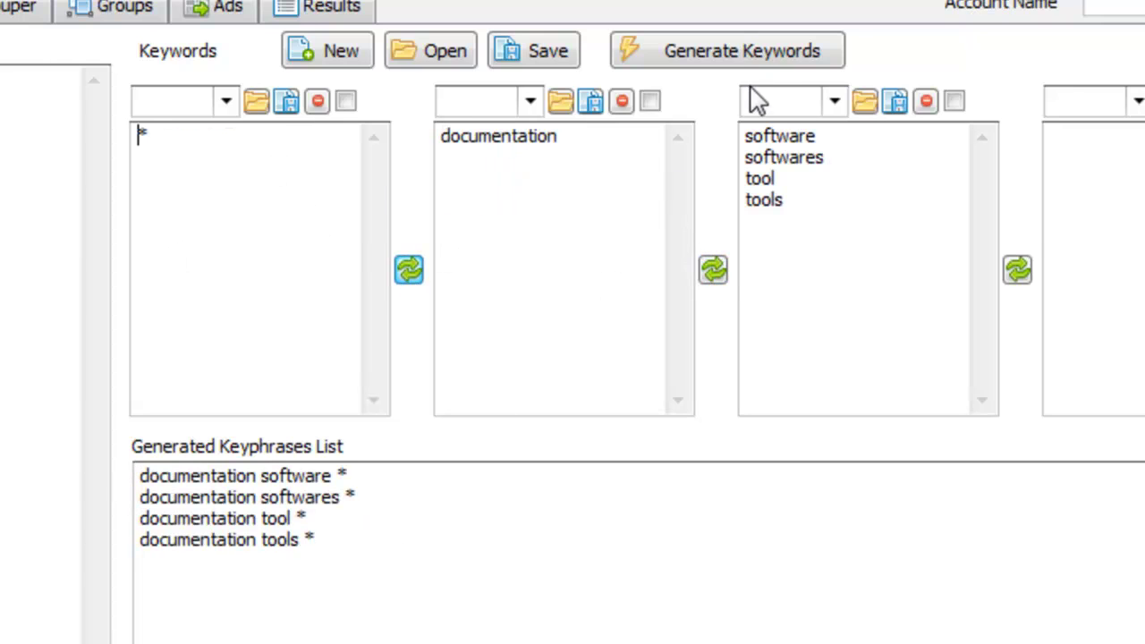
click(739, 59)
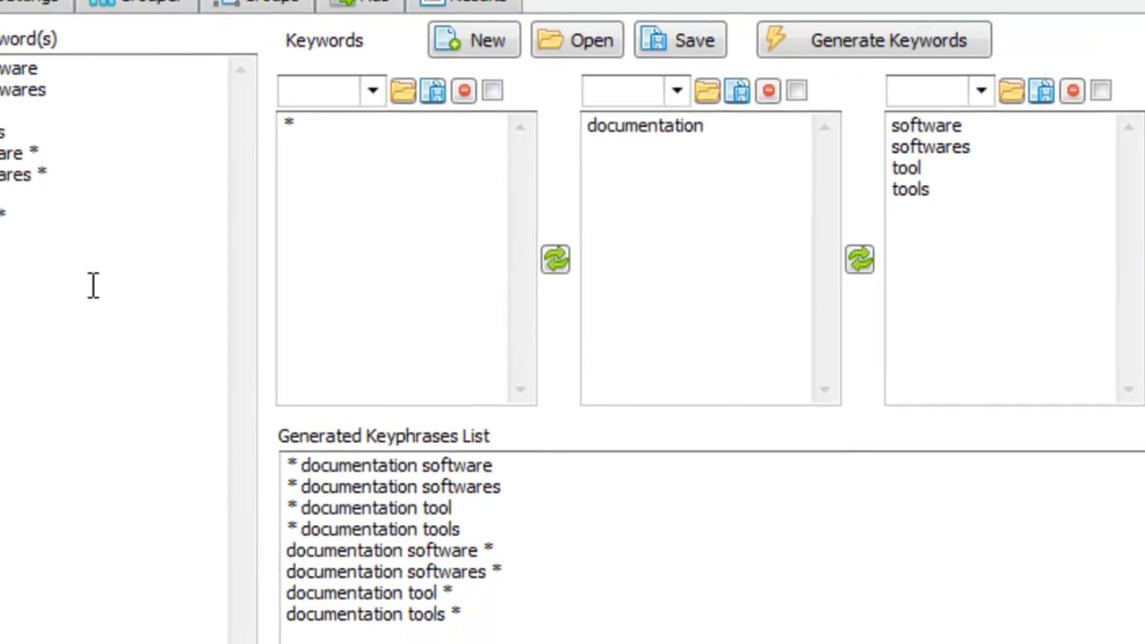
Clear the generated keyphrases list and scrape keywords for the wildcard phrases in the search keyword list.
drag(92, 284, 107, 44)
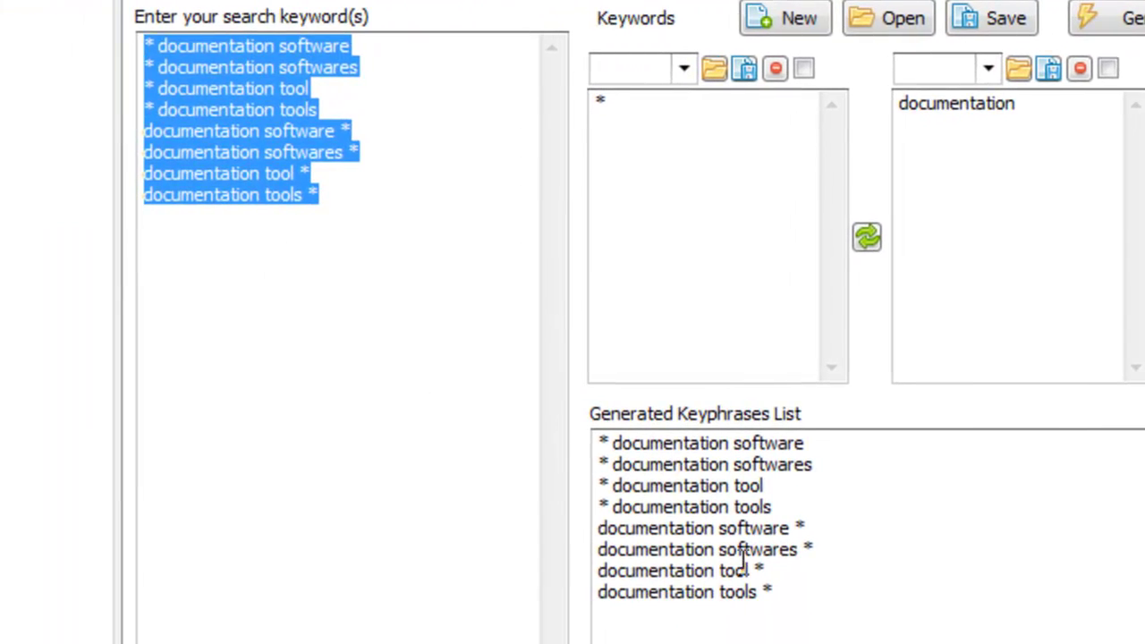
click(742, 559)
key(ctrl+a)
key(Delete)
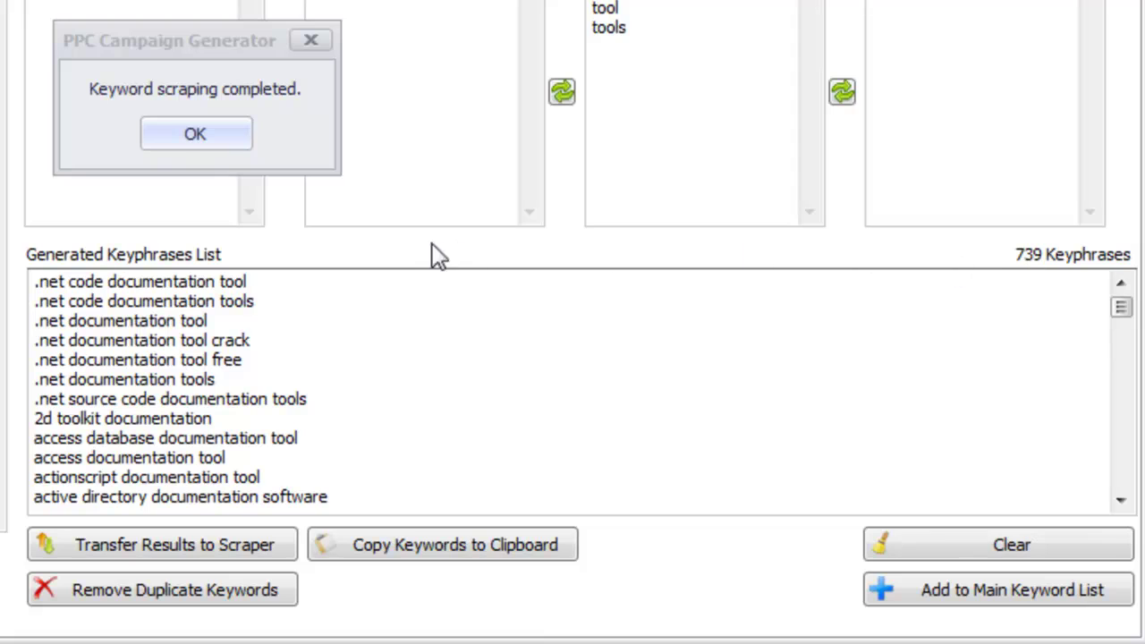
click(196, 134)
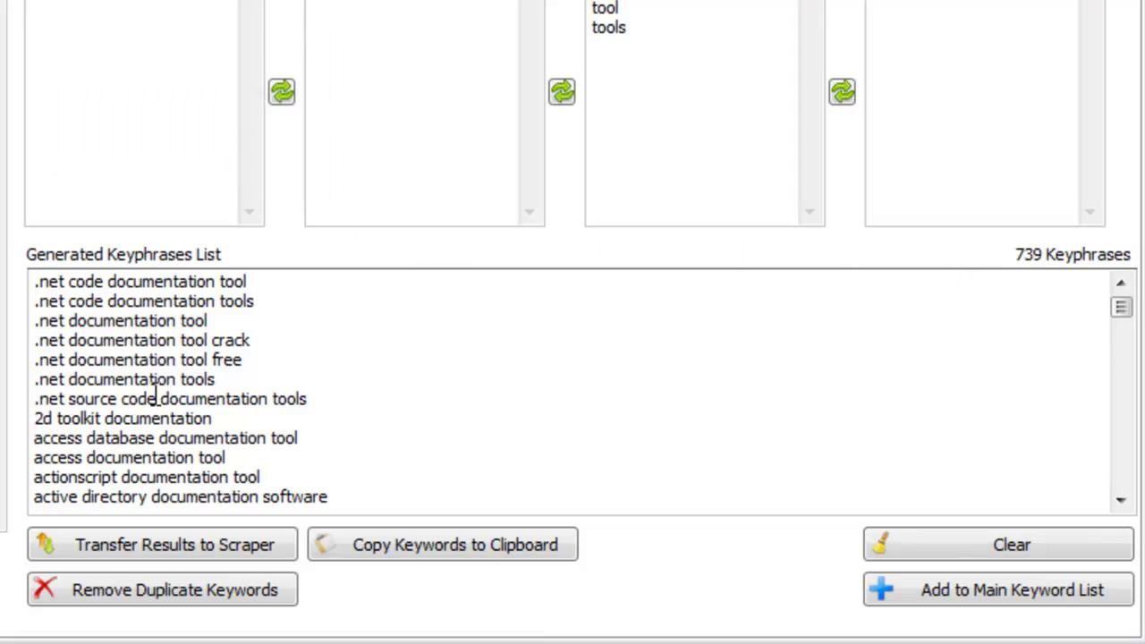
Review the scraped documentation keyphrases in the generated list, including the "best documentation" variations.
click(264, 318)
scroll(1120, 310, down, 8)
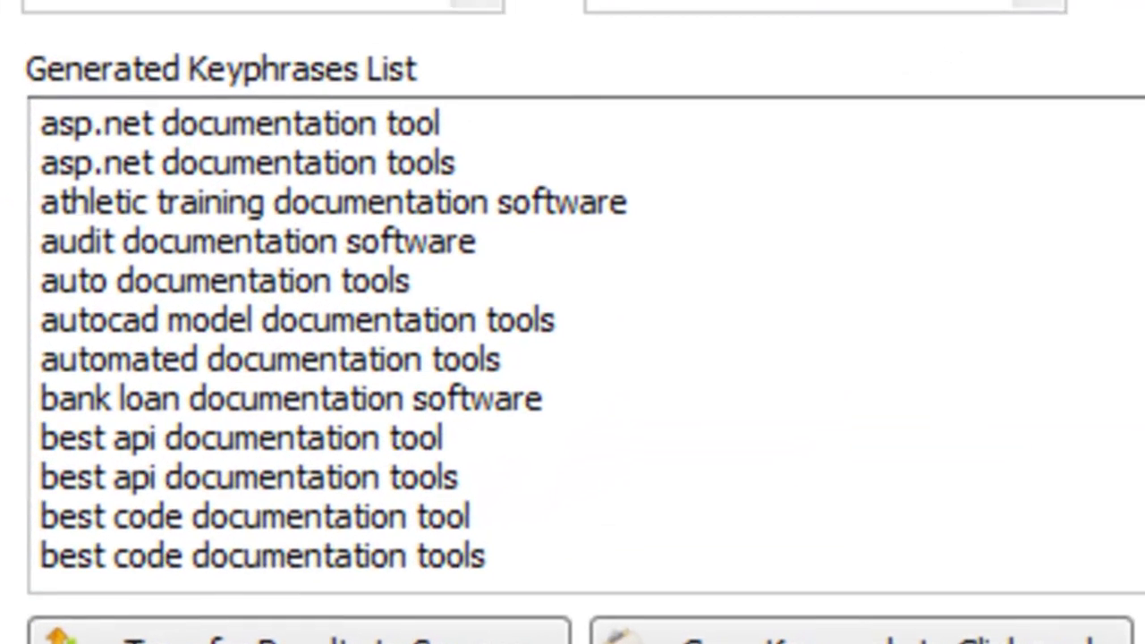
scroll(573, 376, down, 3)
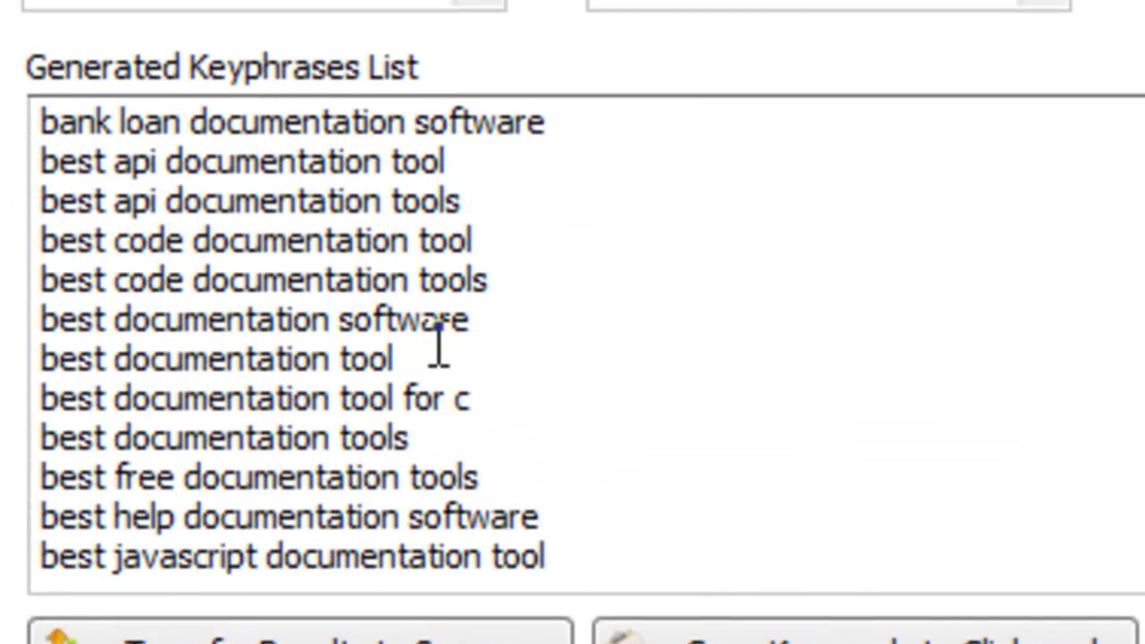
drag(439, 345, 192, 332)
click(191, 332)
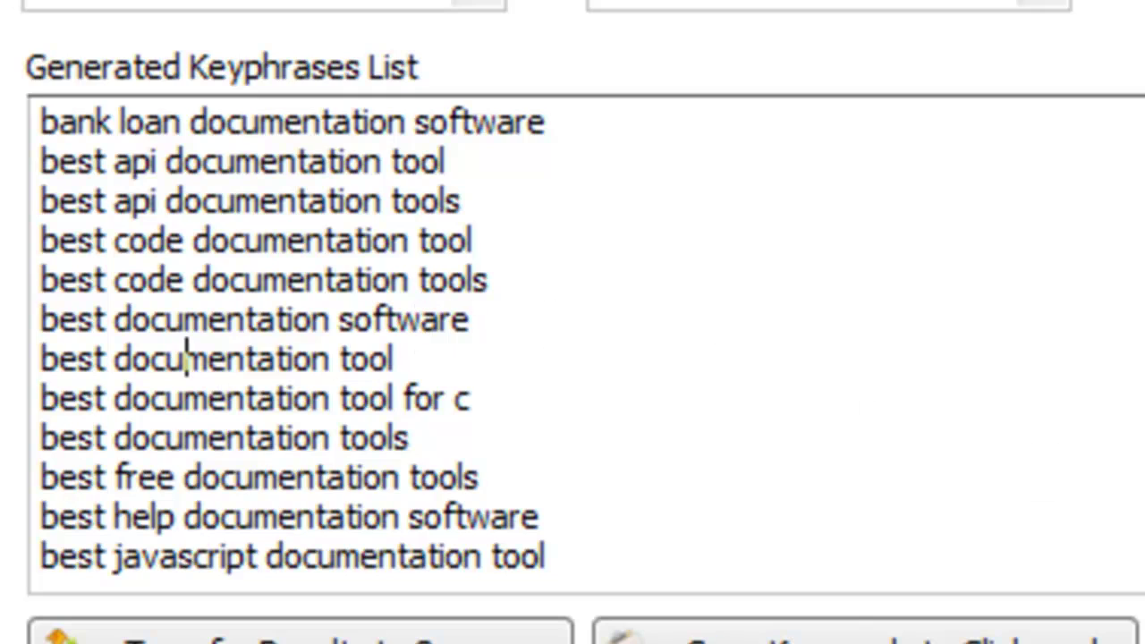
drag(552, 519, 427, 302)
click(462, 319)
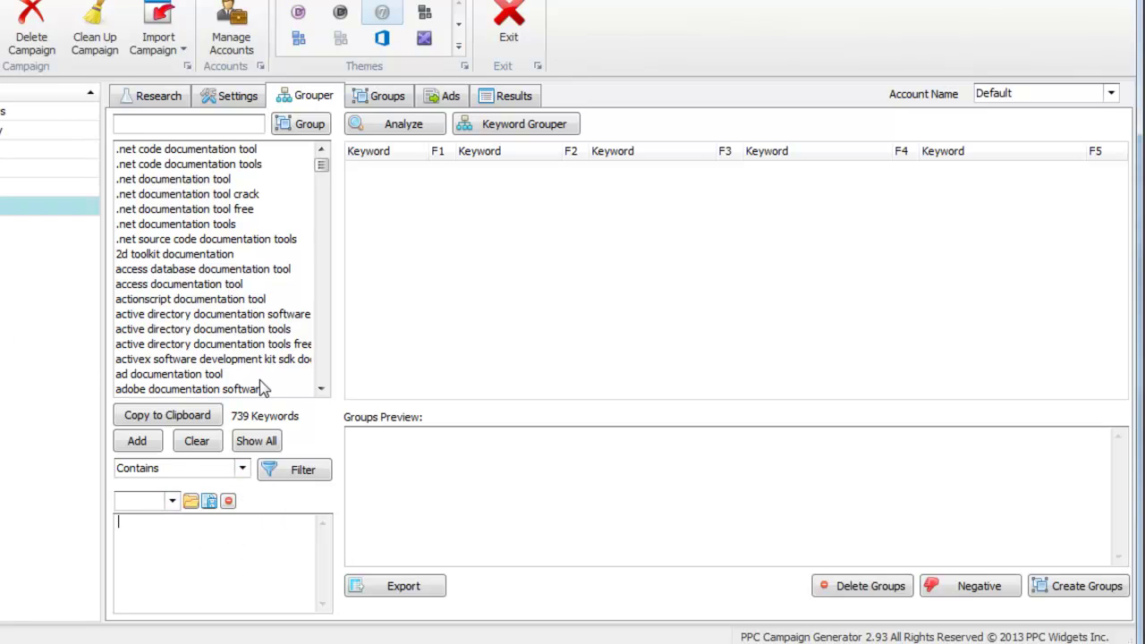
Filter the Grouper keywords with the DoesNotContain condition for "documentation".
click(241, 468)
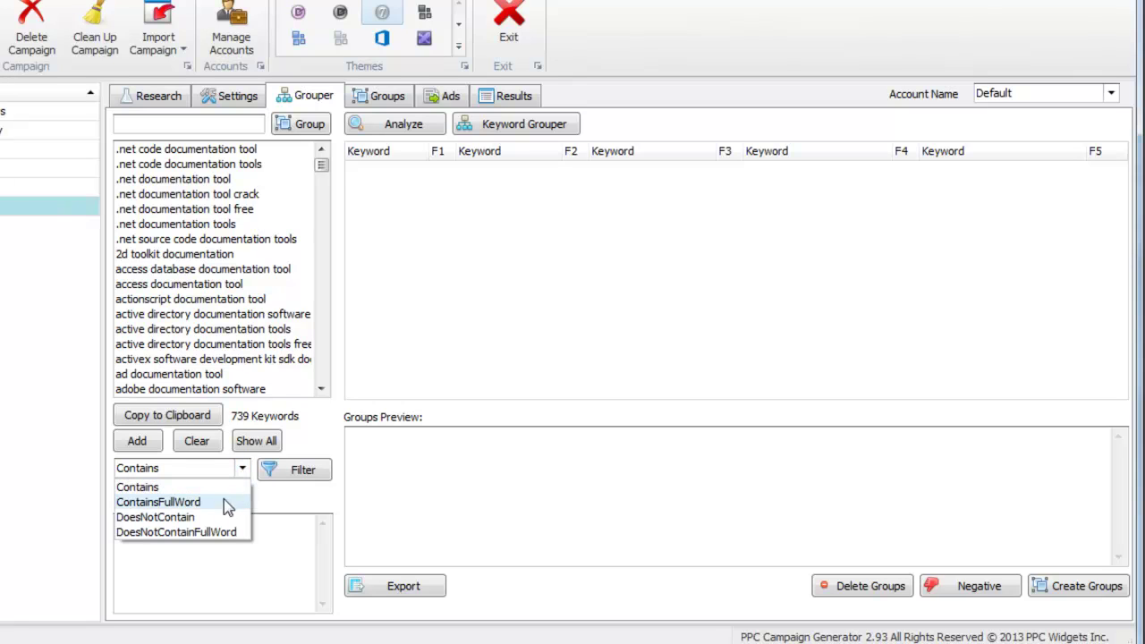
click(207, 518)
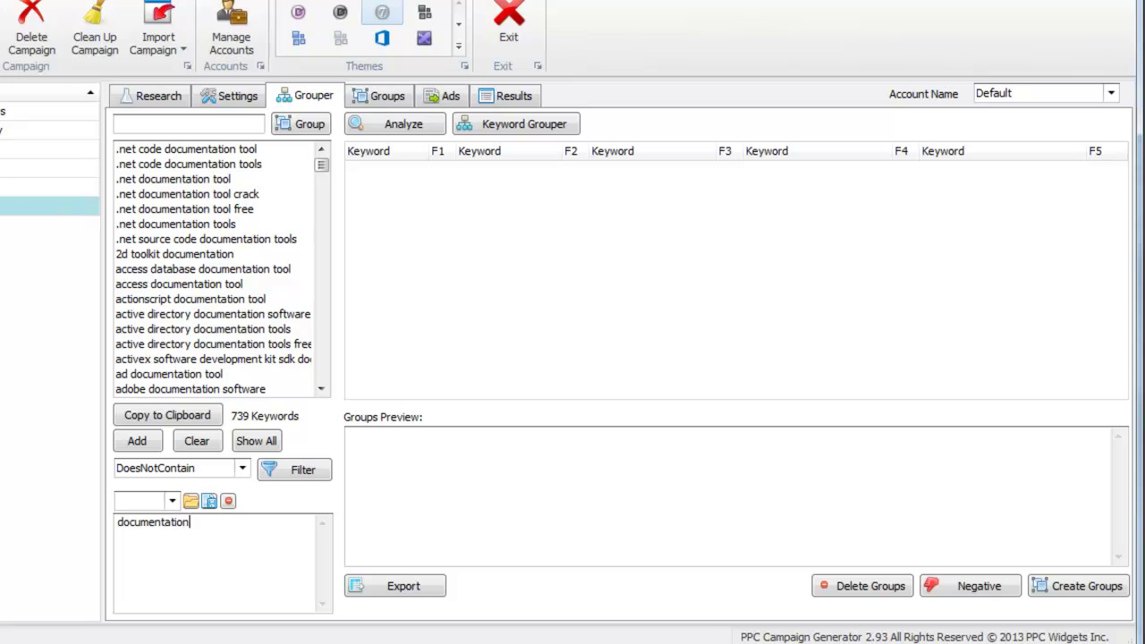
click(324, 472)
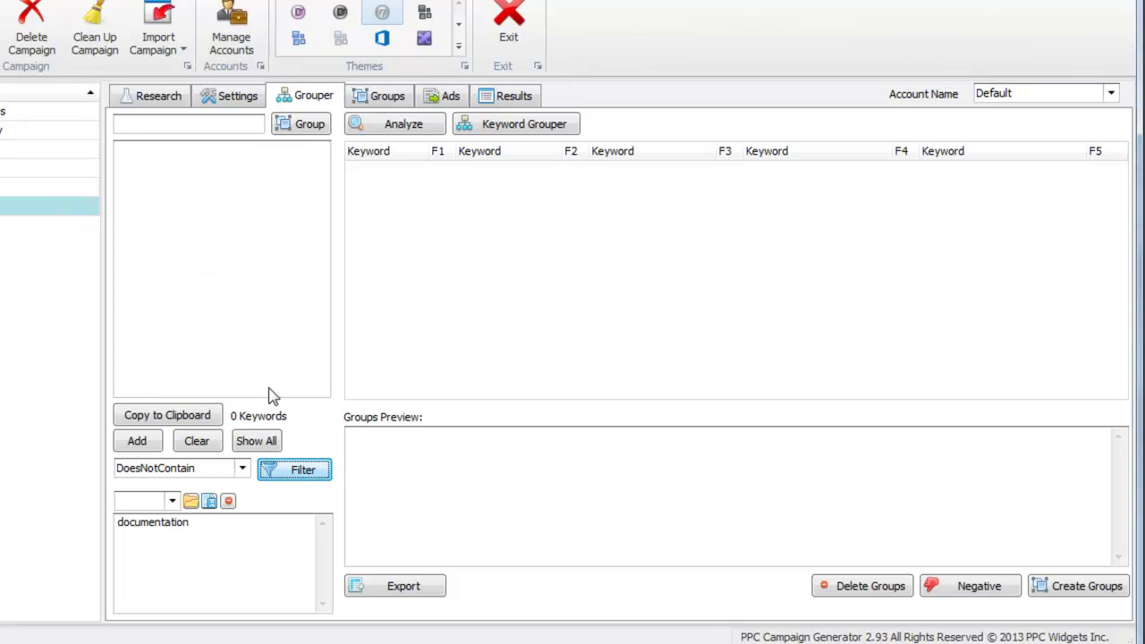
Set the keyword filter condition to Contains and show all keywords again.
click(242, 469)
click(234, 486)
click(255, 441)
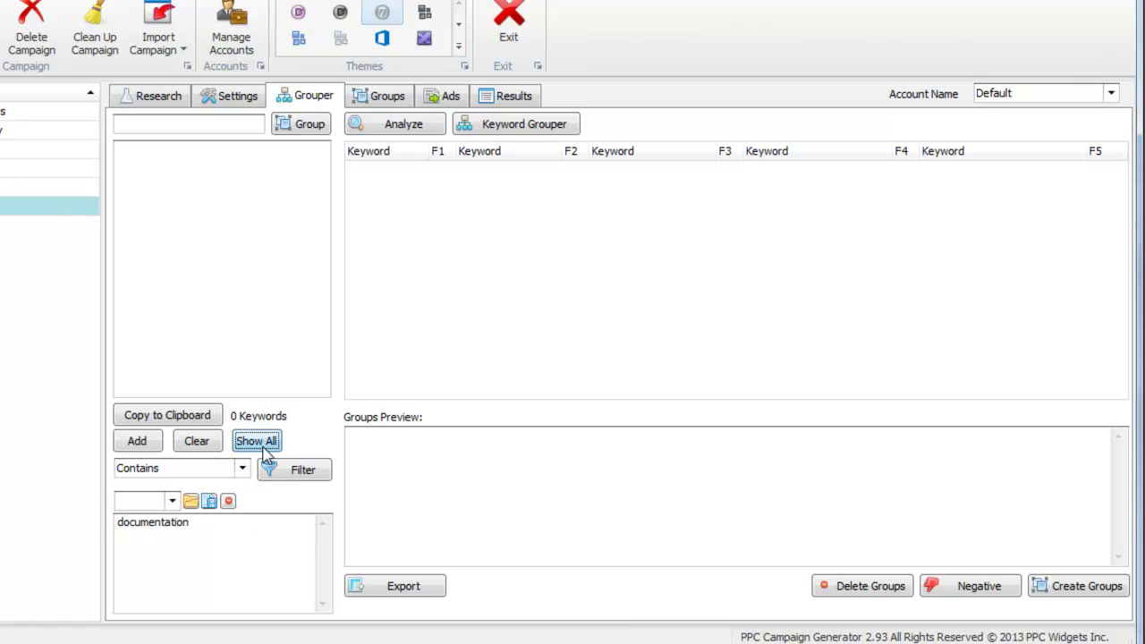
mouse_move(325, 168)
mouse_down()
mouse_move(325, 191)
mouse_move(325, 165)
mouse_up()
click(251, 257)
click(249, 347)
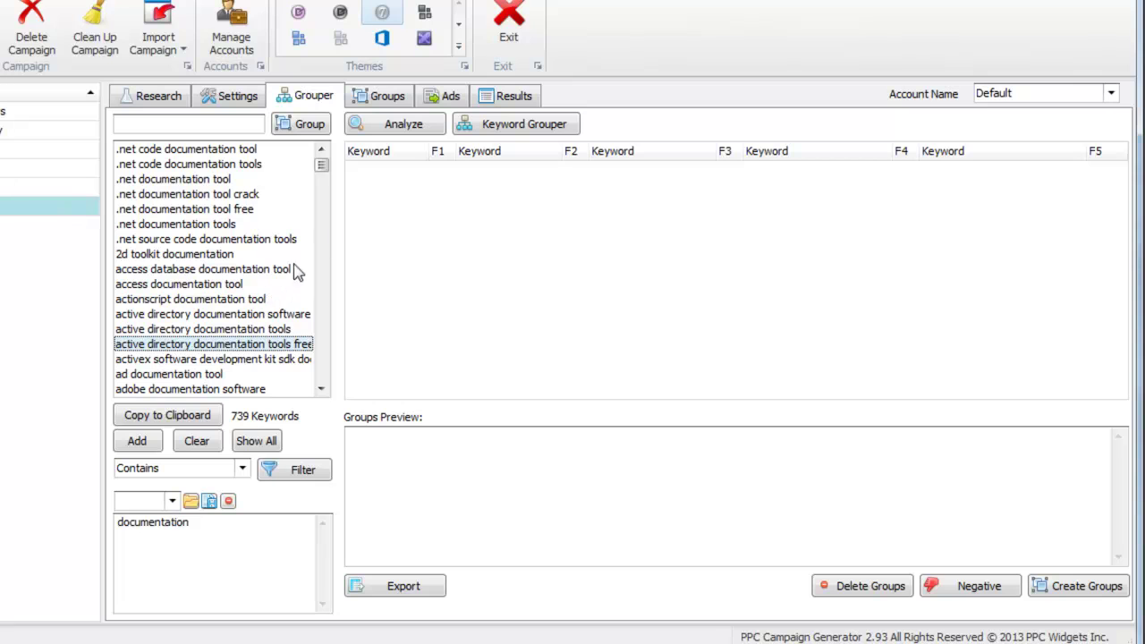
In the campaign settings, clear the "Groups Must contain" list, turn off One Word Frequency (F1) and save the changes.
click(419, 125)
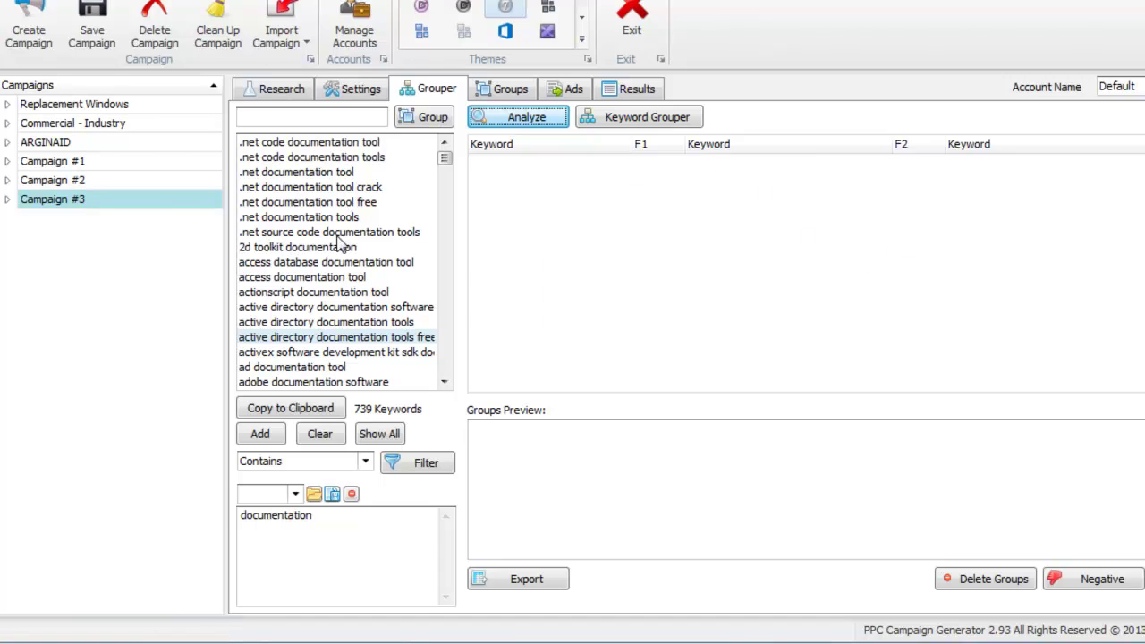
click(362, 89)
double_click(887, 382)
key(BackSpace)
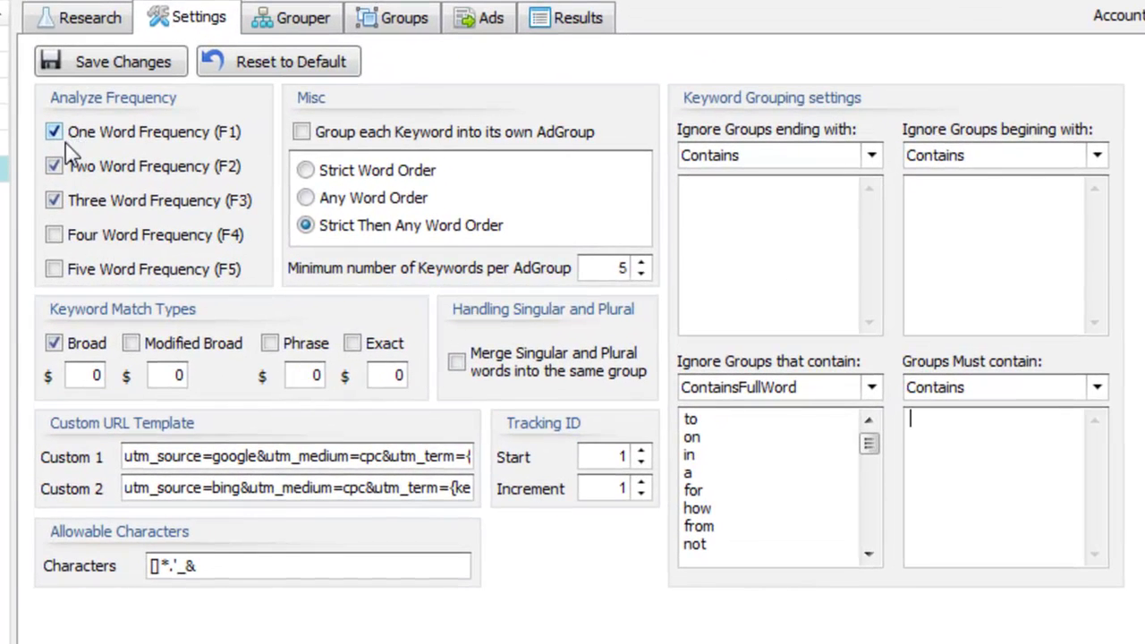
click(266, 175)
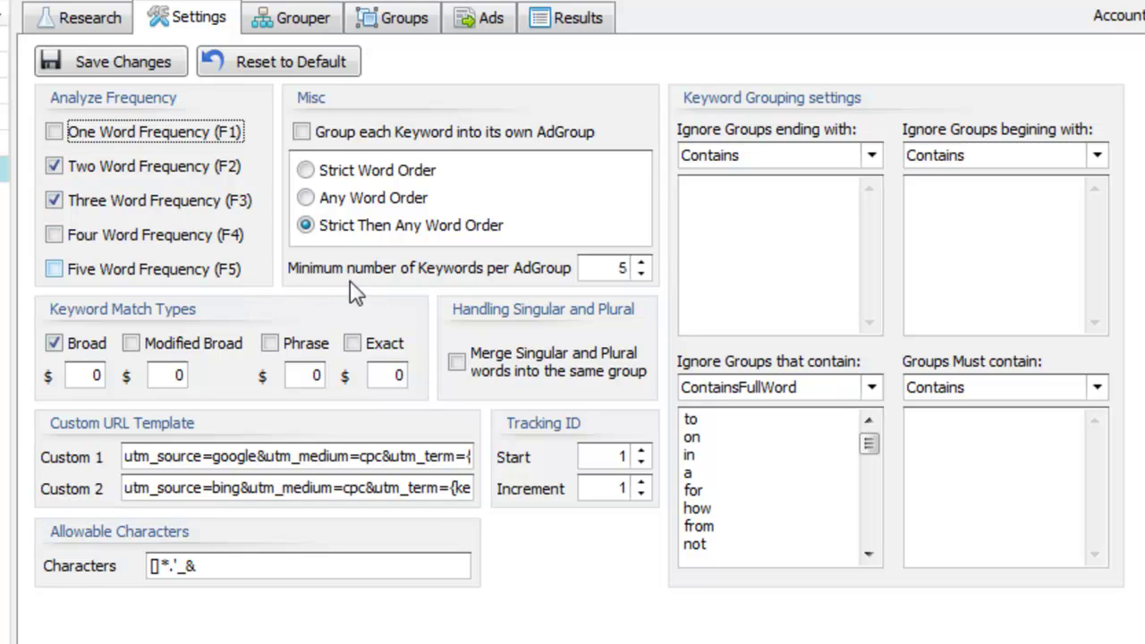
double_click(616, 265)
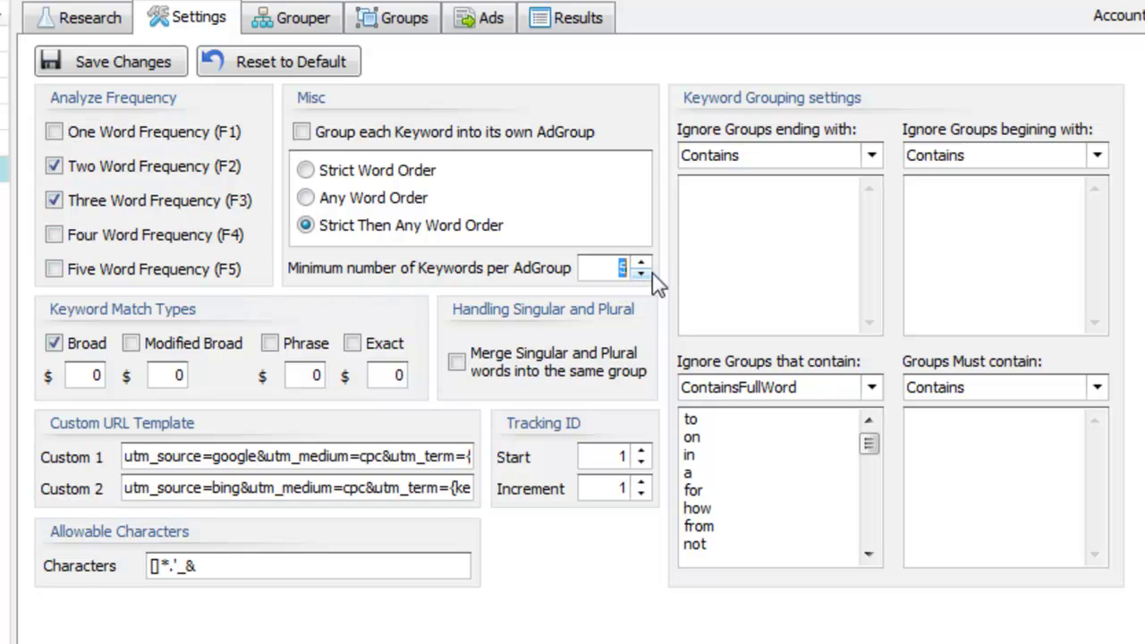
click(159, 64)
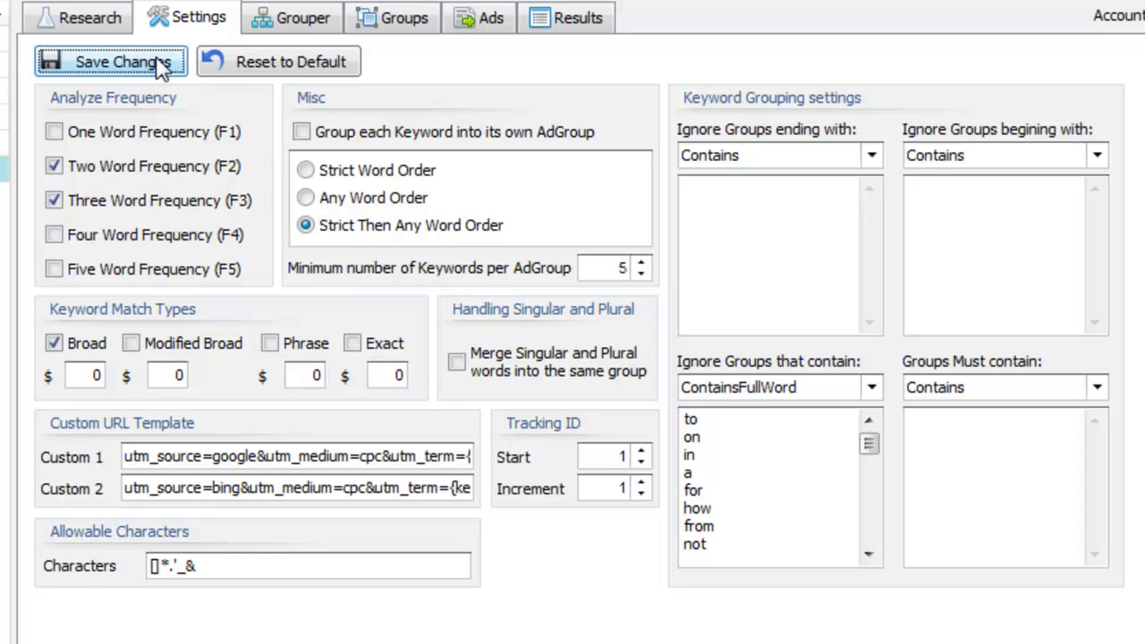
Analyze the keywords in the Grouper and preview the "software documentation software" and "documentation software free" groups.
click(293, 27)
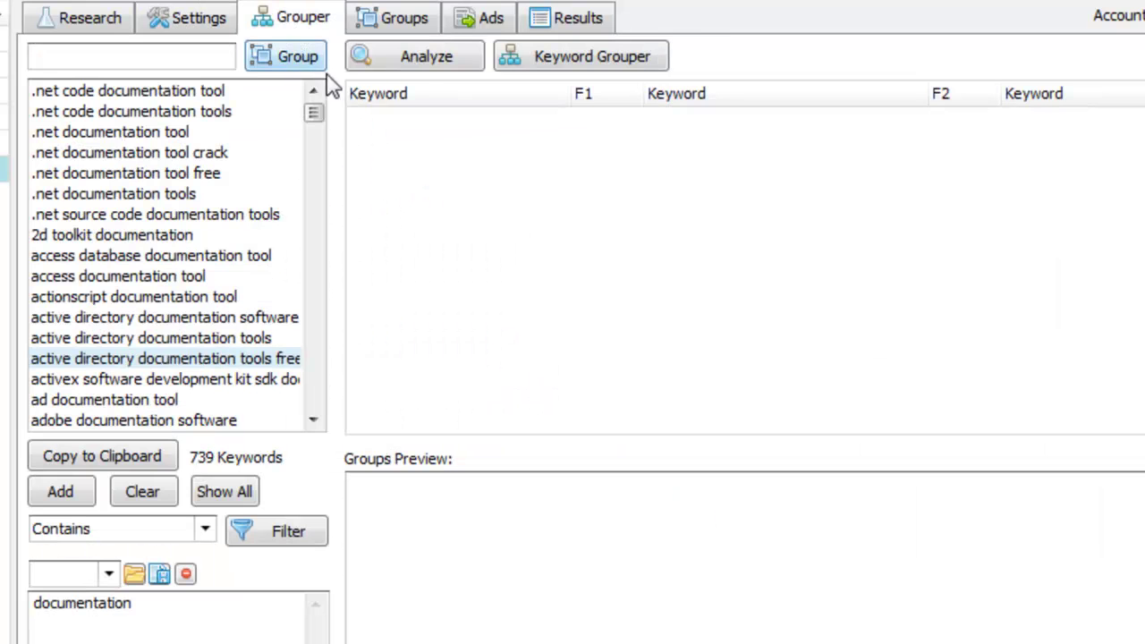
click(426, 62)
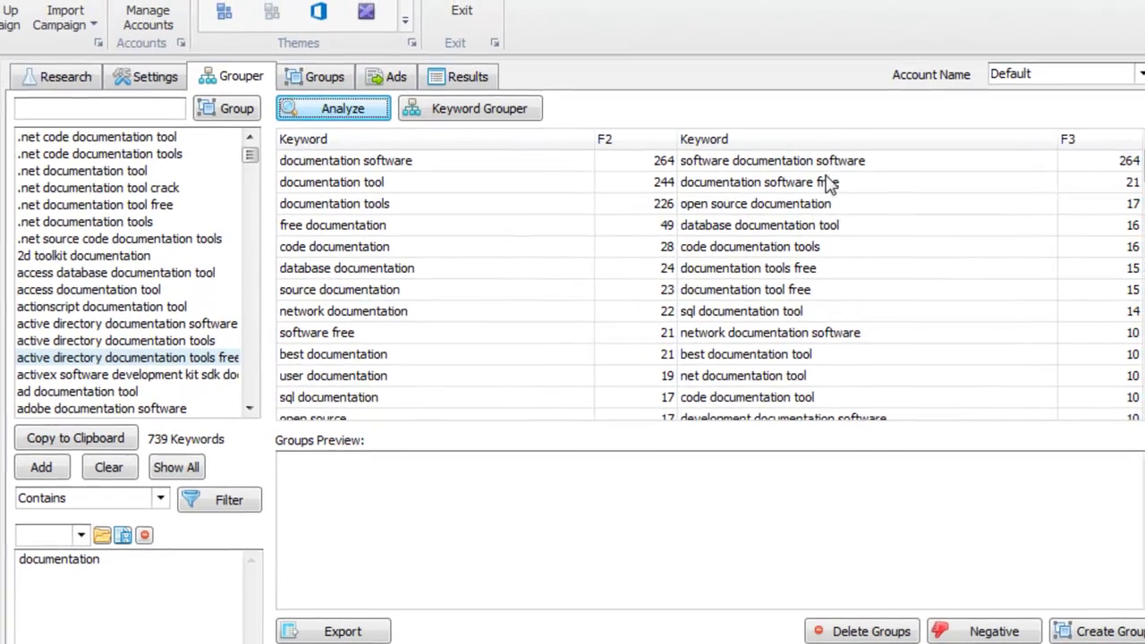
click(878, 167)
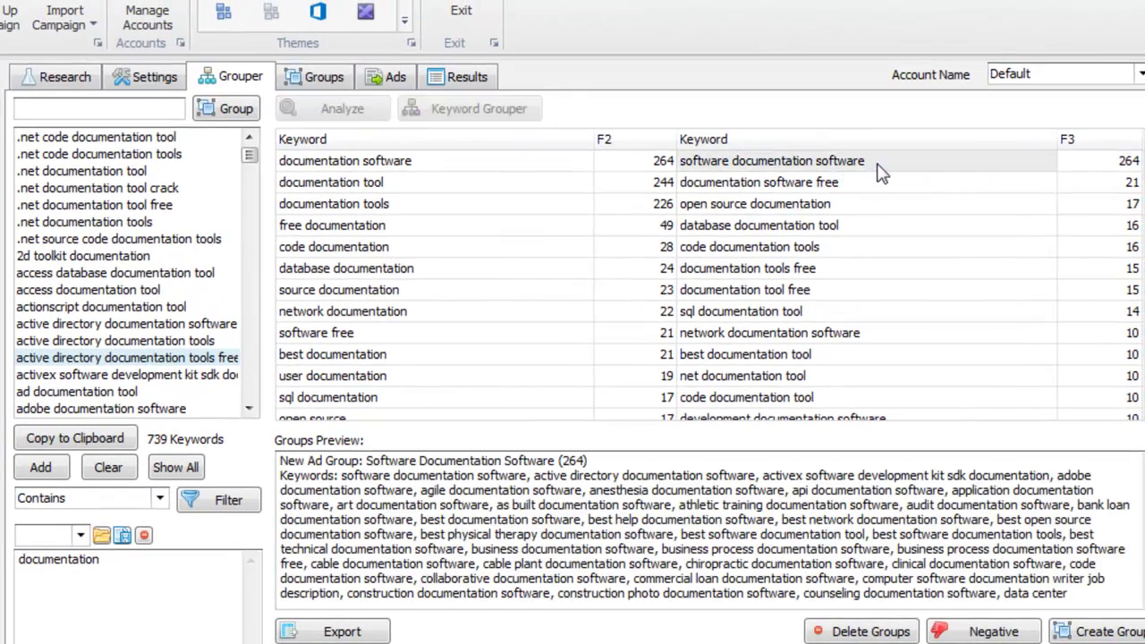
click(866, 183)
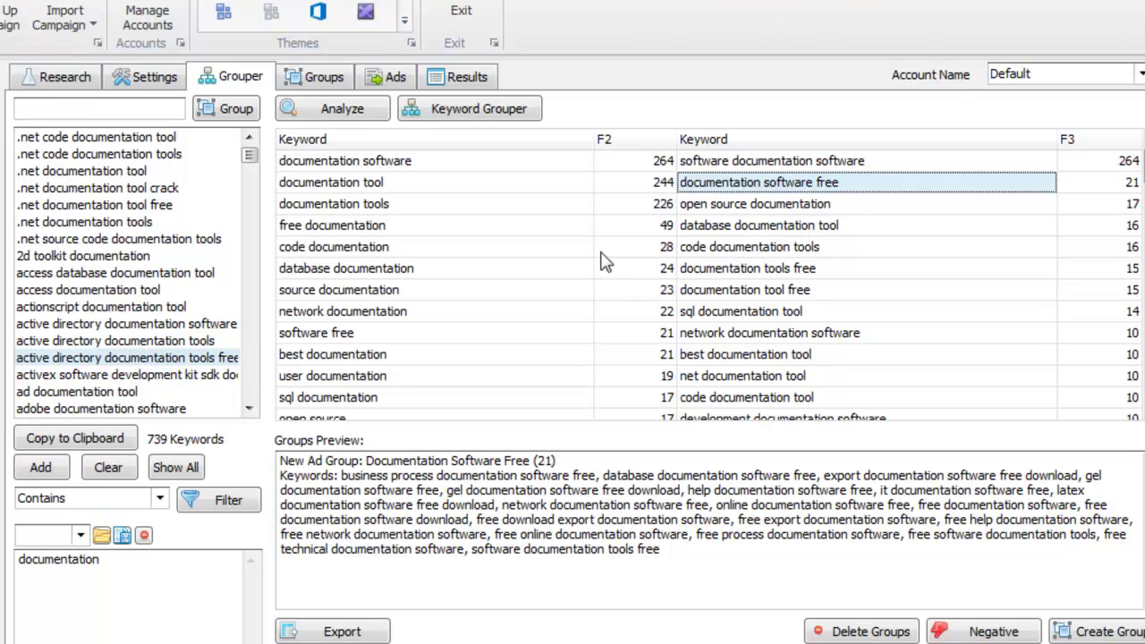
Filter the Grouper keyword list by "free", delete all matching keywords and clear the search.
click(149, 108)
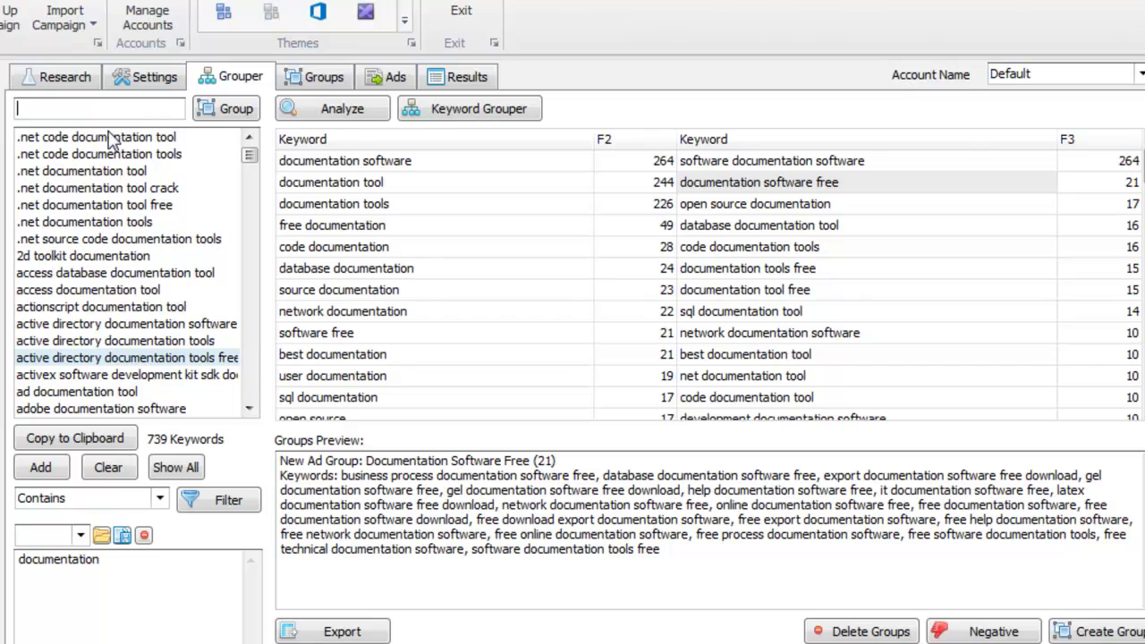
text(free)
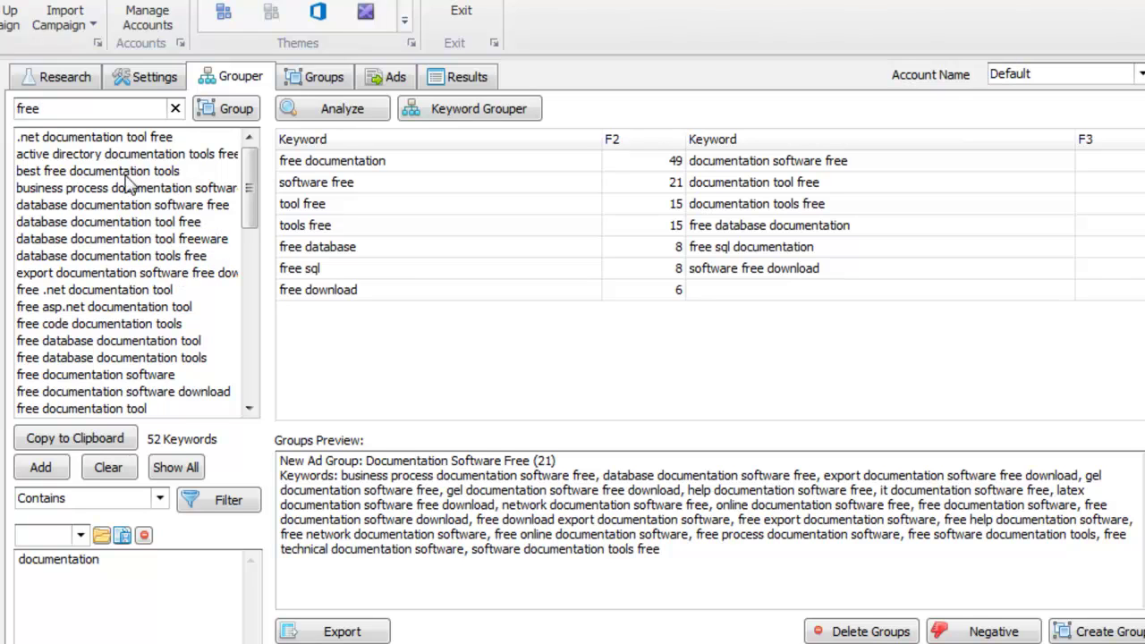
click(143, 239)
key(ctrl+a)
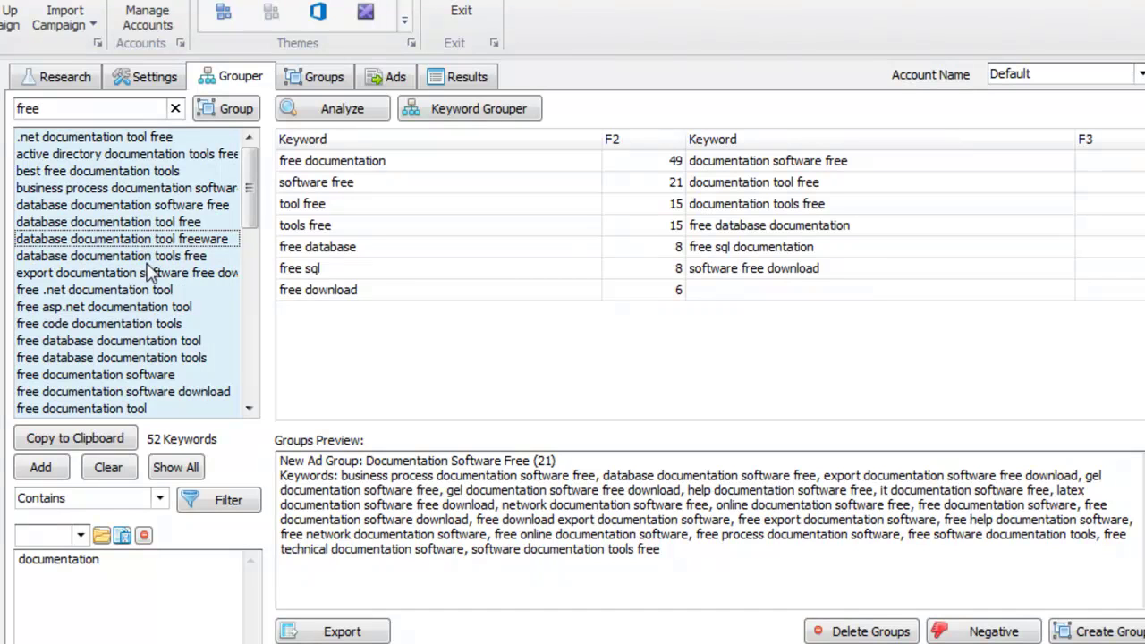
key(Delete)
click(176, 109)
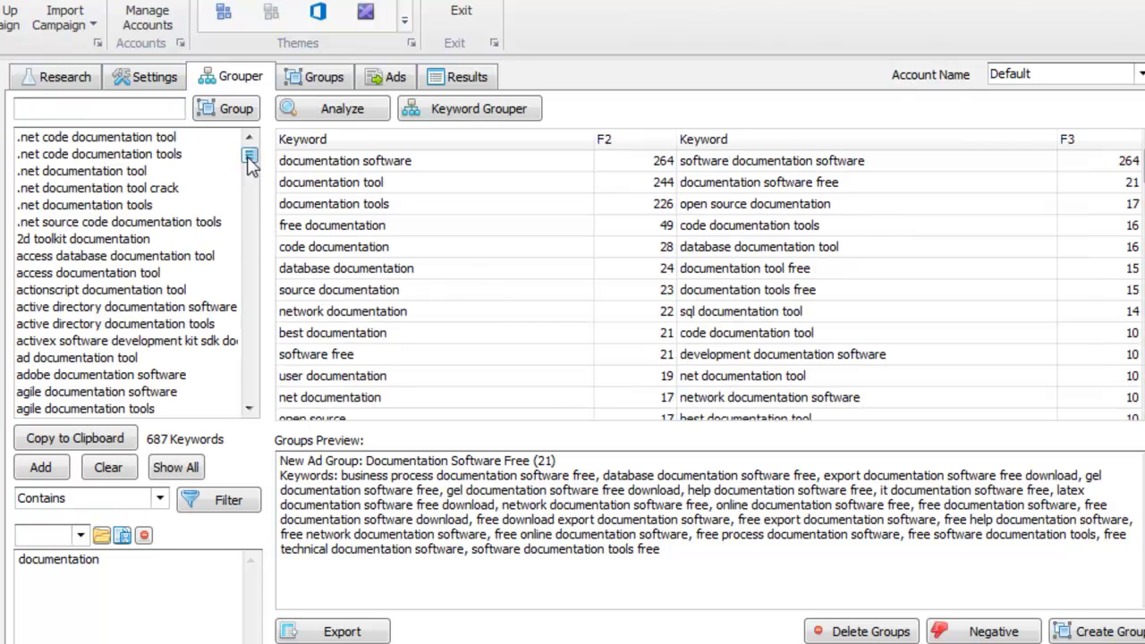
Search the keyword list for "open" and mark the two-word phrase "open source" as negative.
drag(249, 156, 256, 297)
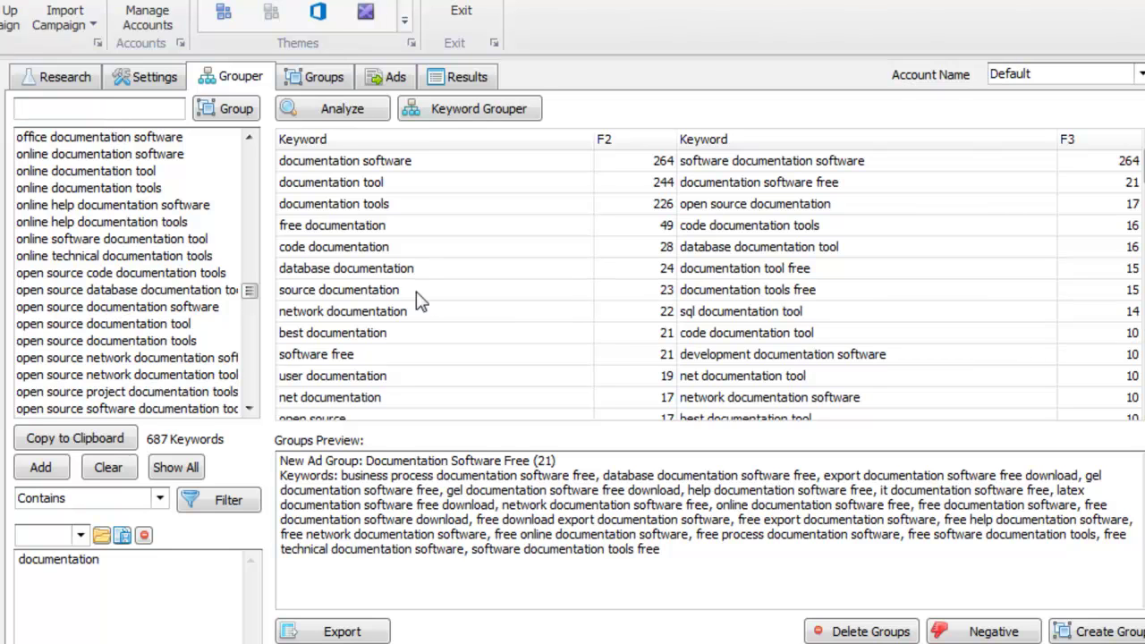
text(pen)
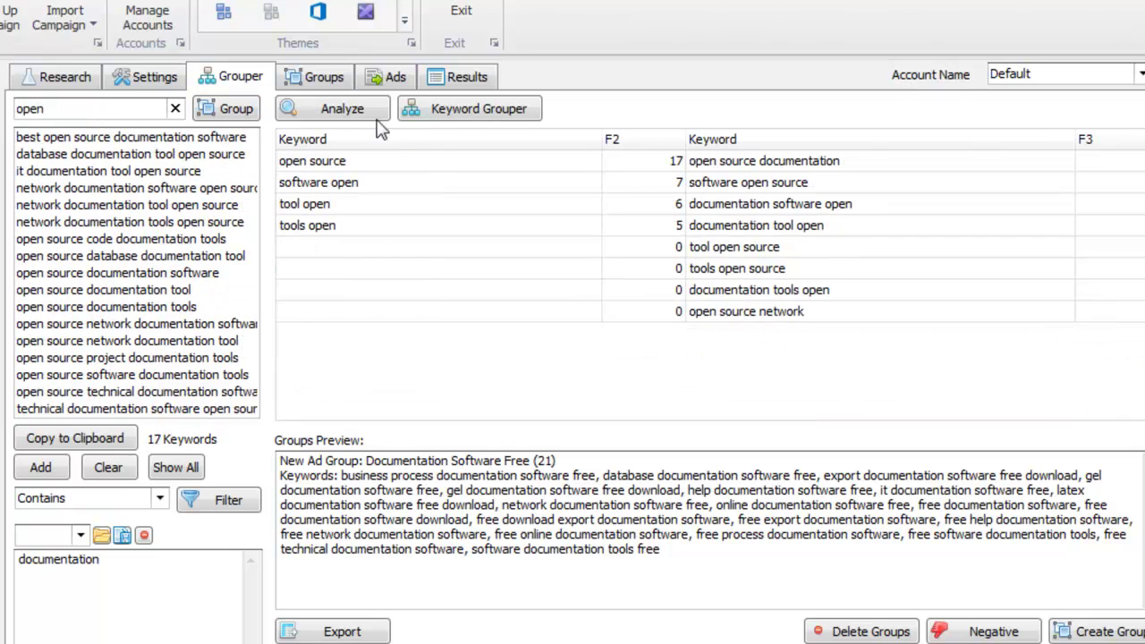
click(390, 166)
right_click(390, 167)
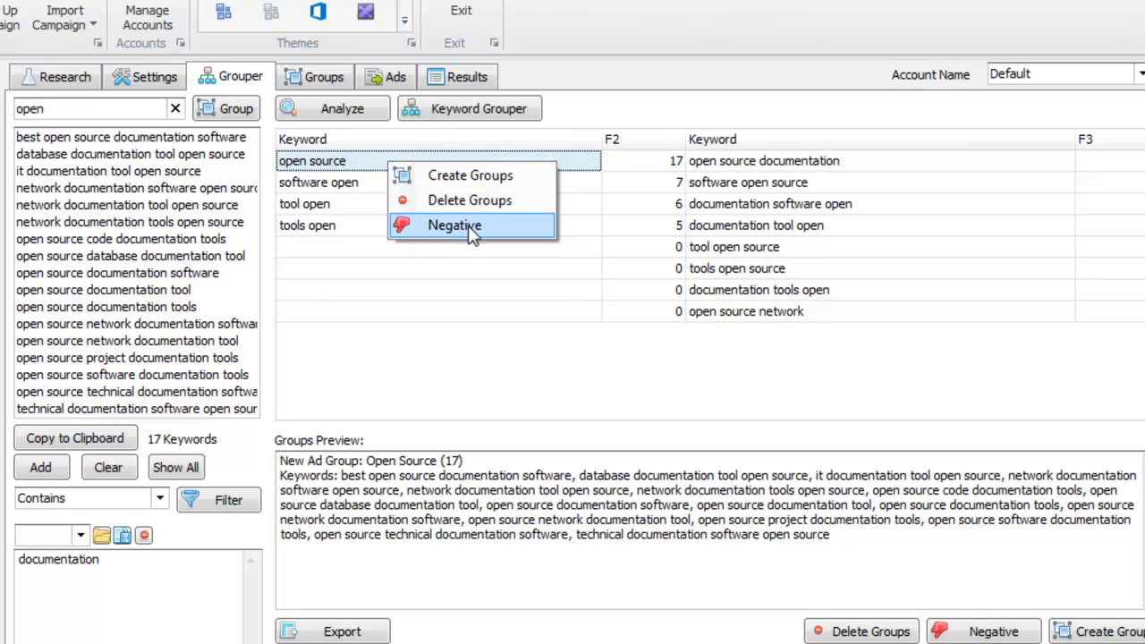
click(429, 223)
Remove "documentation" from the word list that holds "open source" and clear the keyword search.
double_click(59, 559)
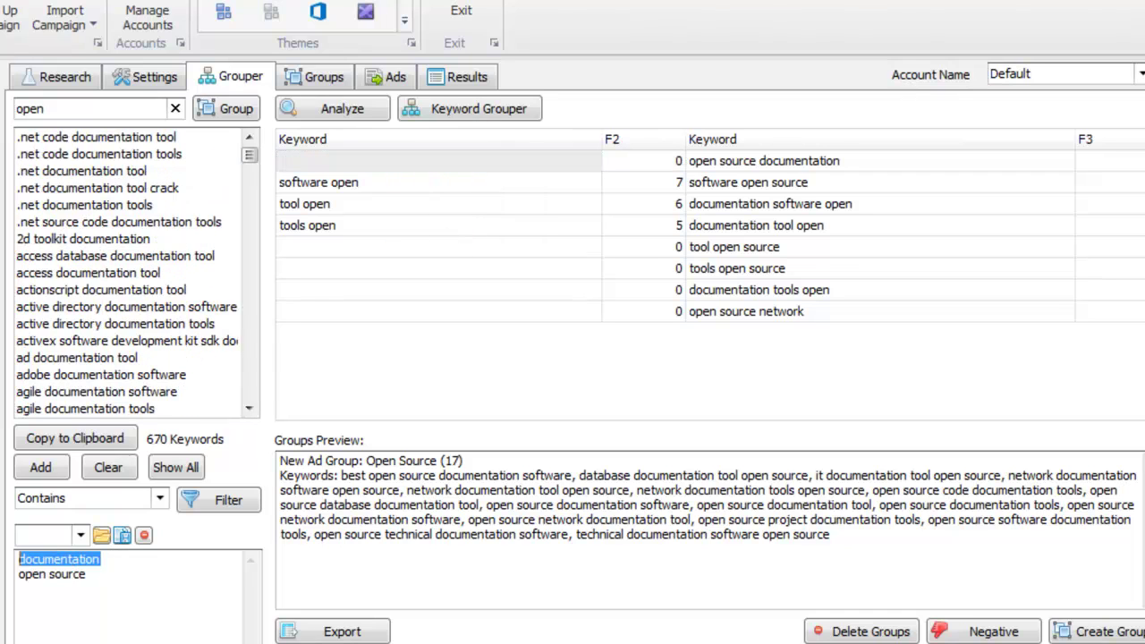
key(Delete)
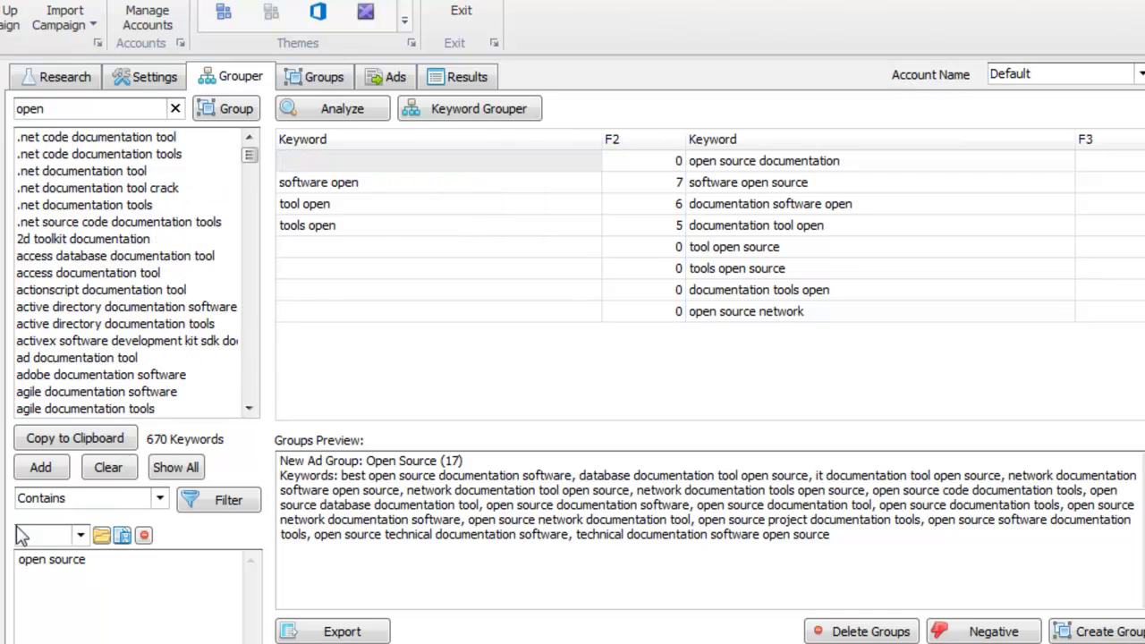
click(175, 108)
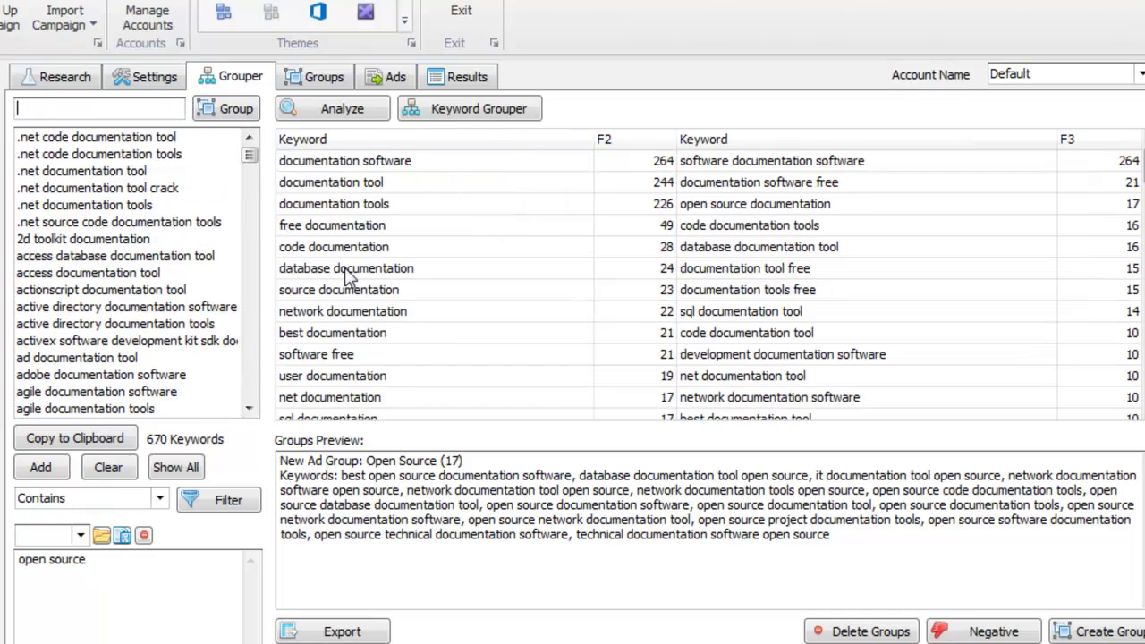
Analyze the keywords again and preview the "code documentation tools", "best documentation tool" and "development documentation software" groups.
click(354, 113)
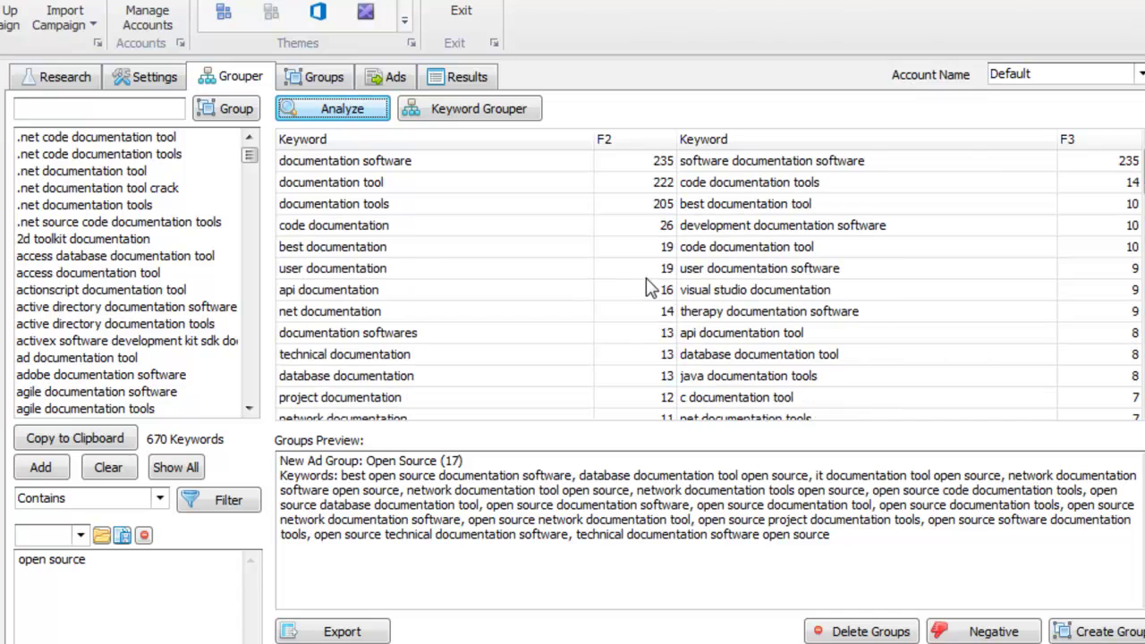
click(861, 183)
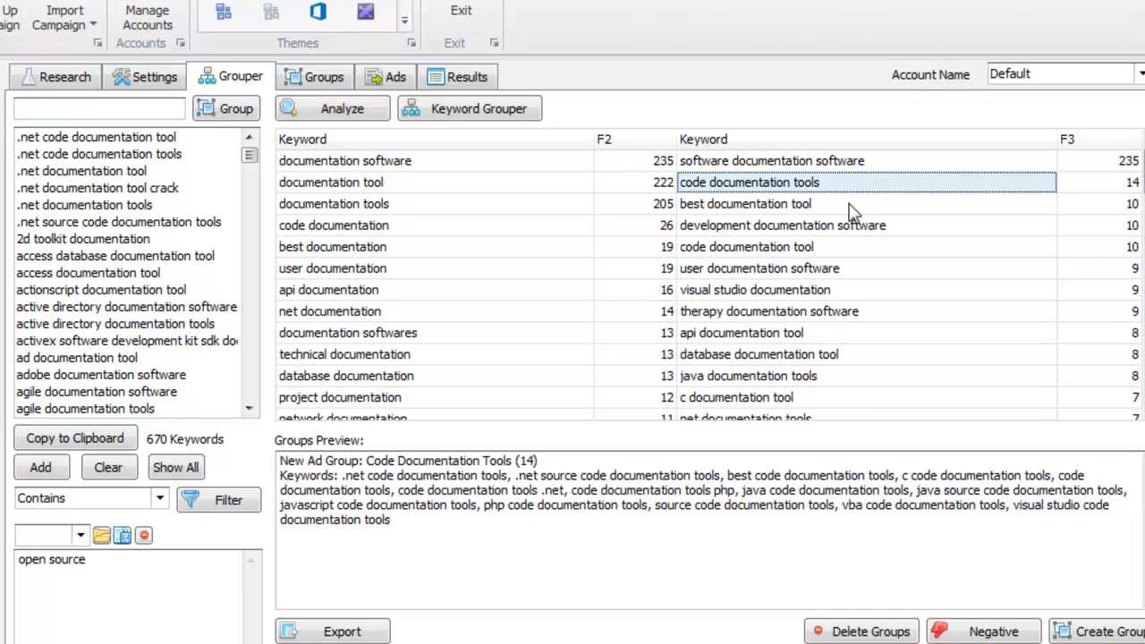
click(839, 205)
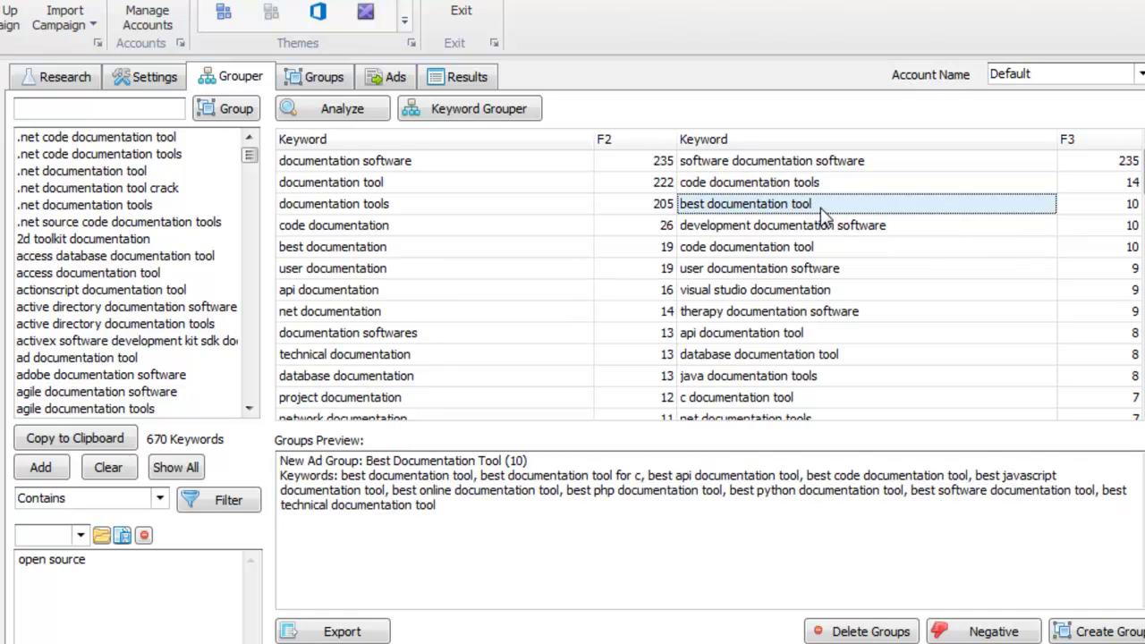
click(789, 230)
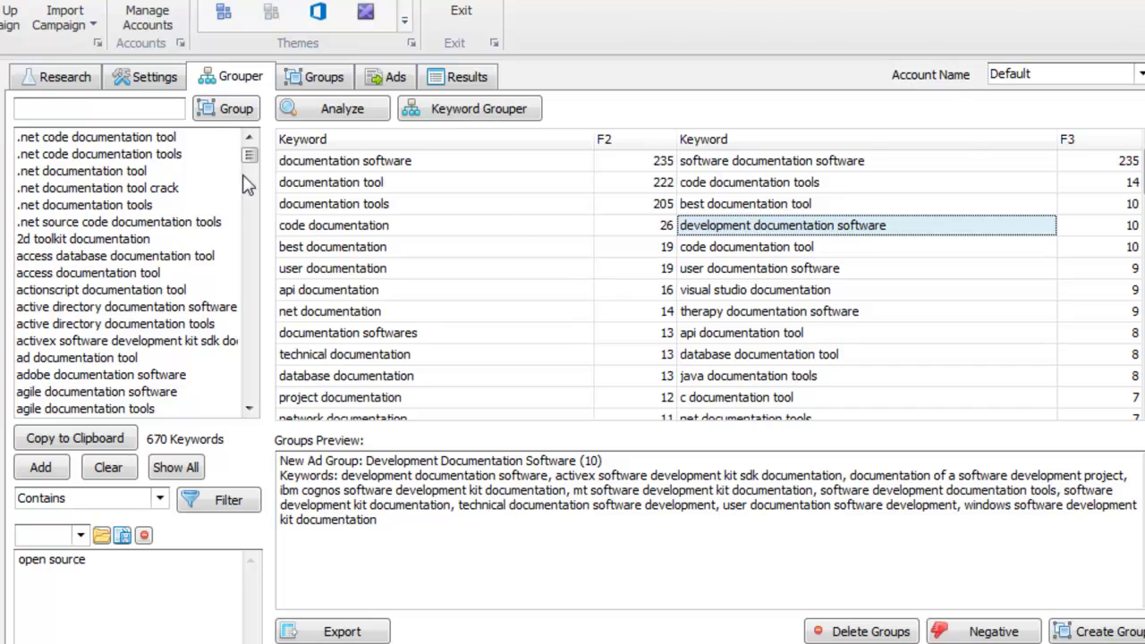
In the keyword grouping settings, require groups to contain "software" or "tool", using the Contains condition.
click(149, 85)
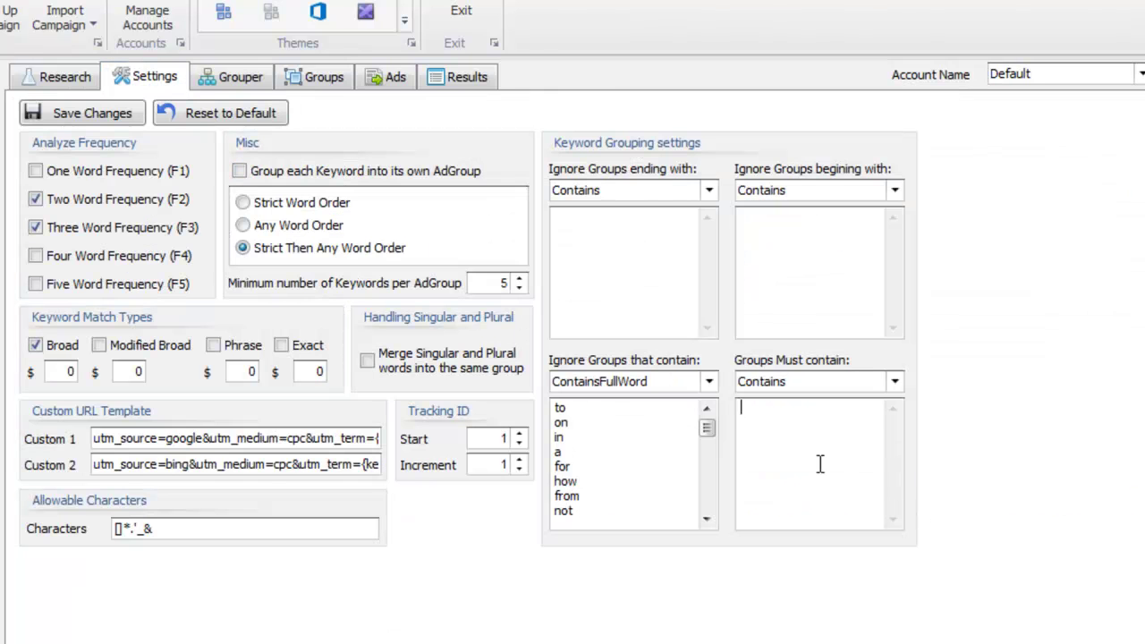
click(895, 382)
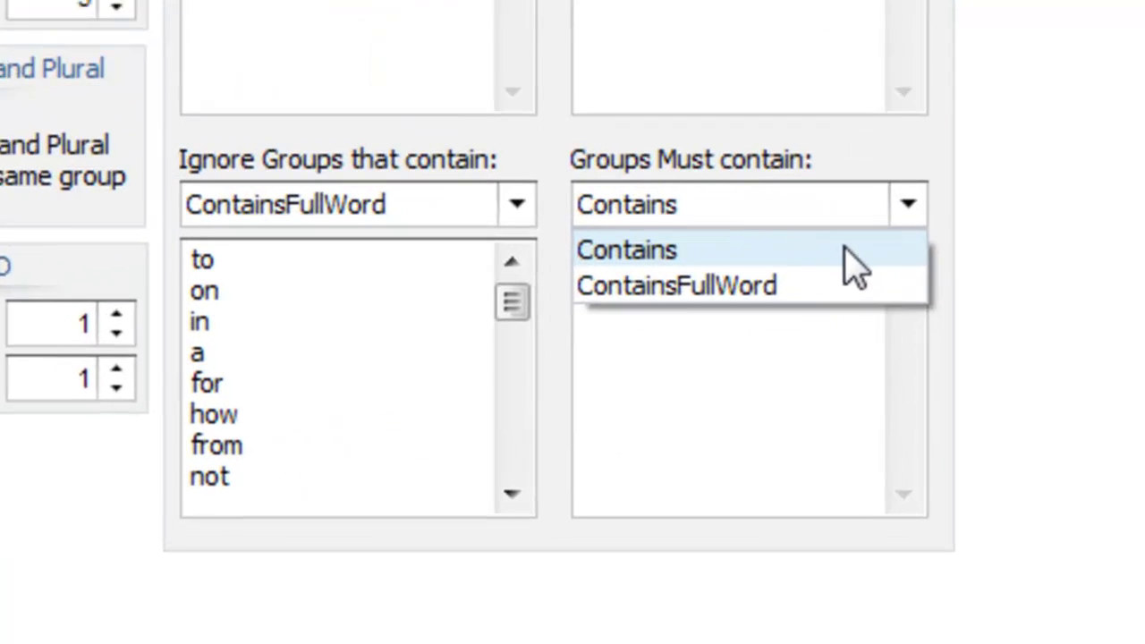
click(864, 407)
click(791, 443)
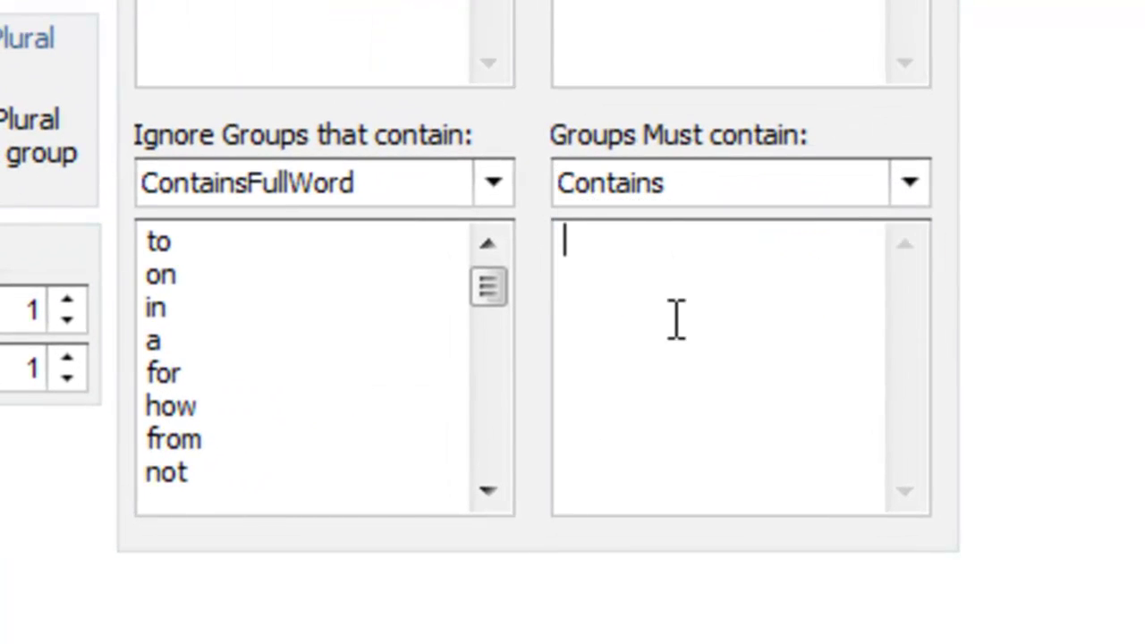
text(software)
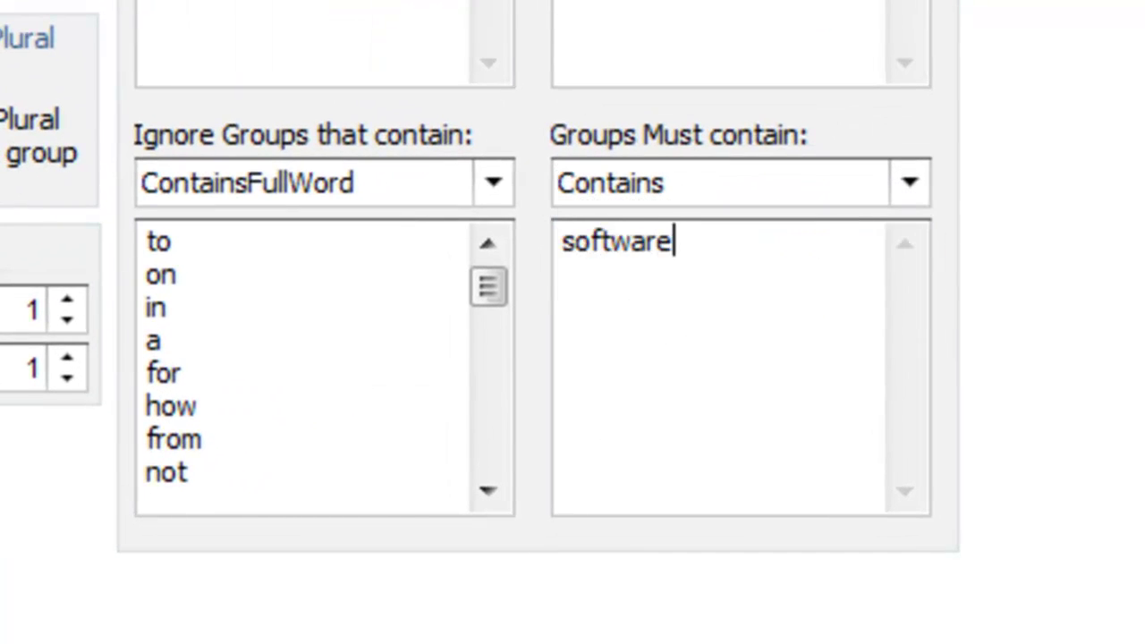
key(Return)
text(tool)
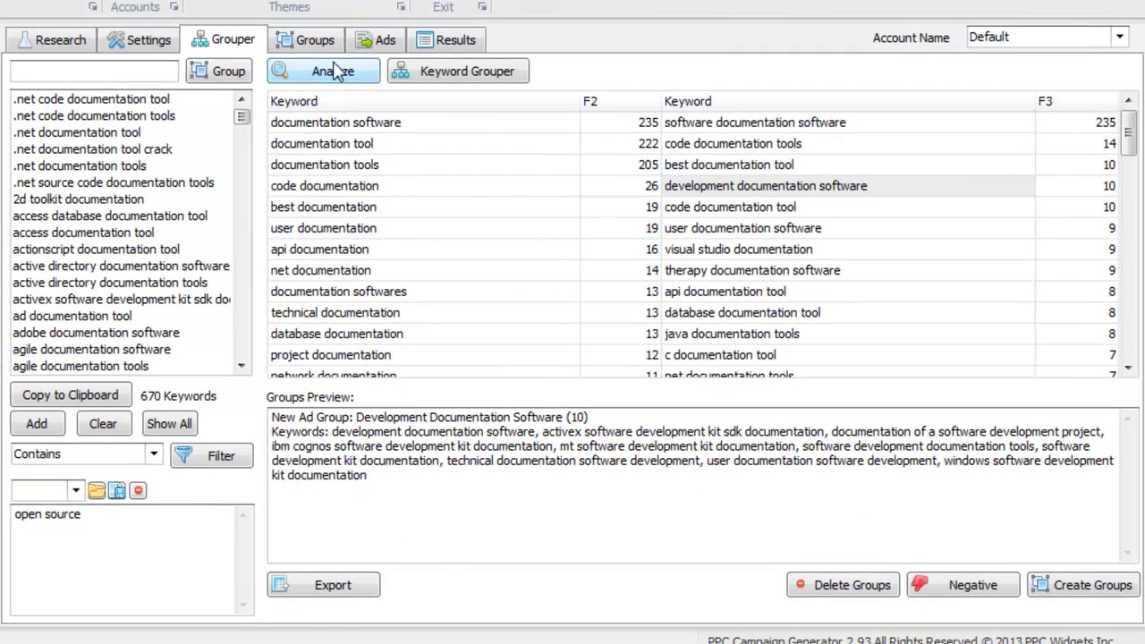
Analyze the keywords and create ad groups from all three-word phrases from "code documentation tools" through "business documentation tools".
click(345, 78)
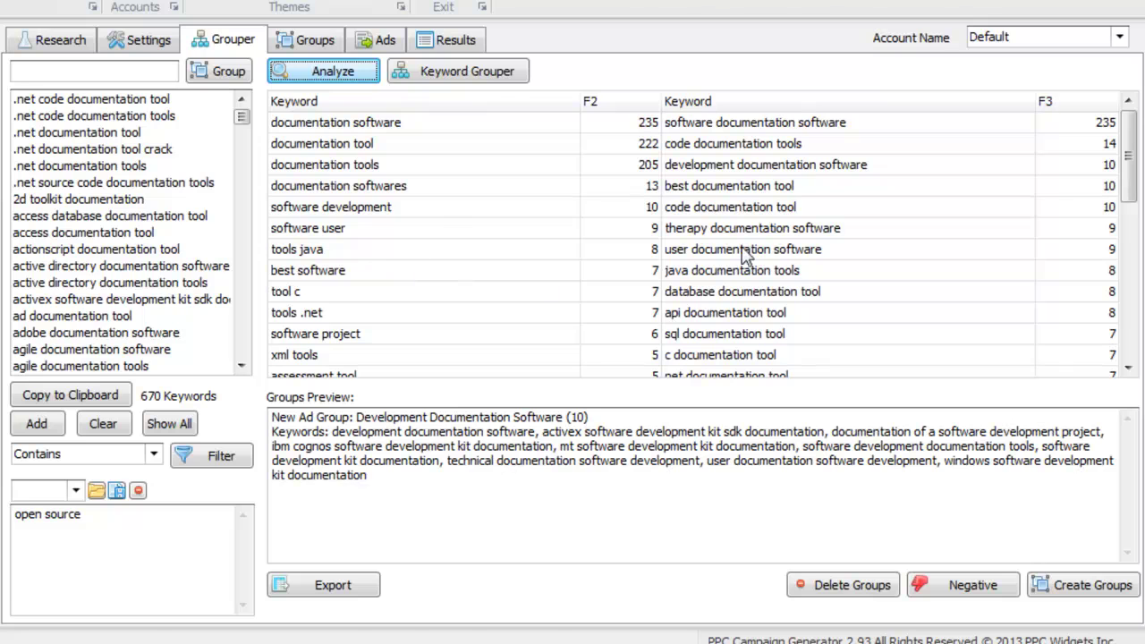
mouse_move(1131, 160)
mouse_down()
mouse_move(1137, 333)
mouse_move(1132, 143)
mouse_up()
drag(855, 150, 859, 428)
drag(863, 367, 864, 355)
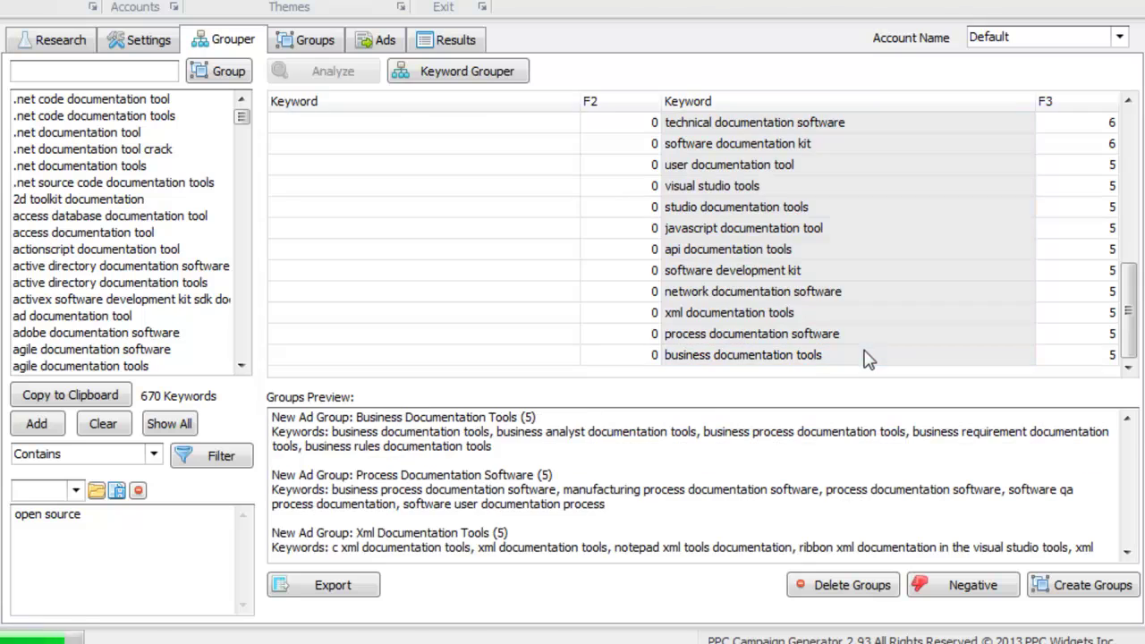
right_click(884, 295)
click(926, 304)
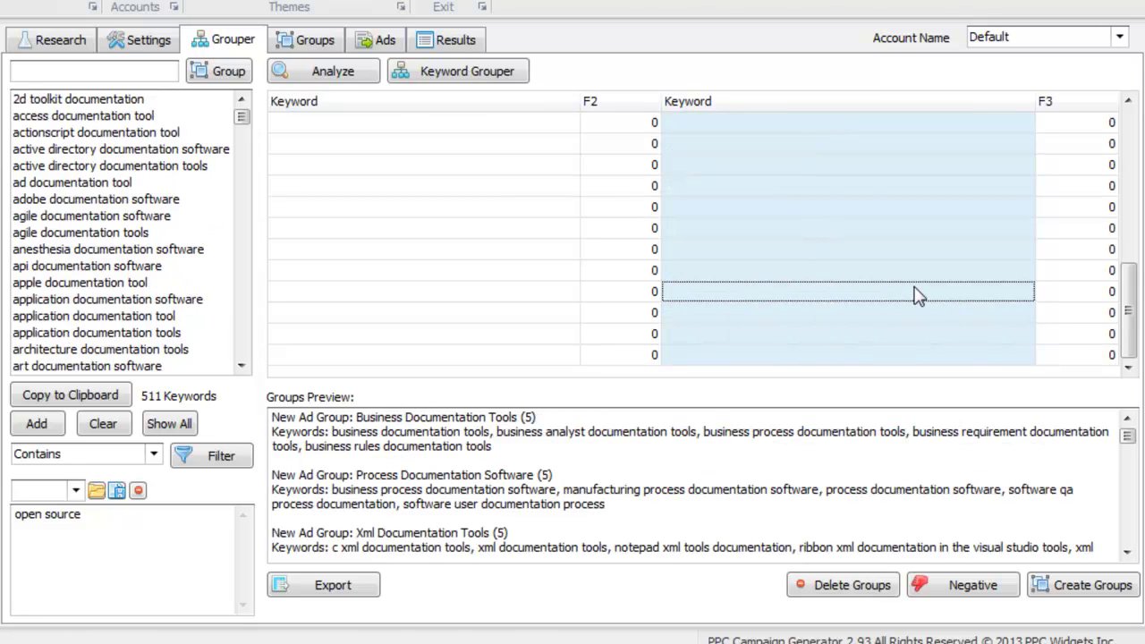
Re-analyze the remaining keywords and create ad groups from "documentation software", "documentation tool", "documentation tools" and "documentation softwares".
click(333, 72)
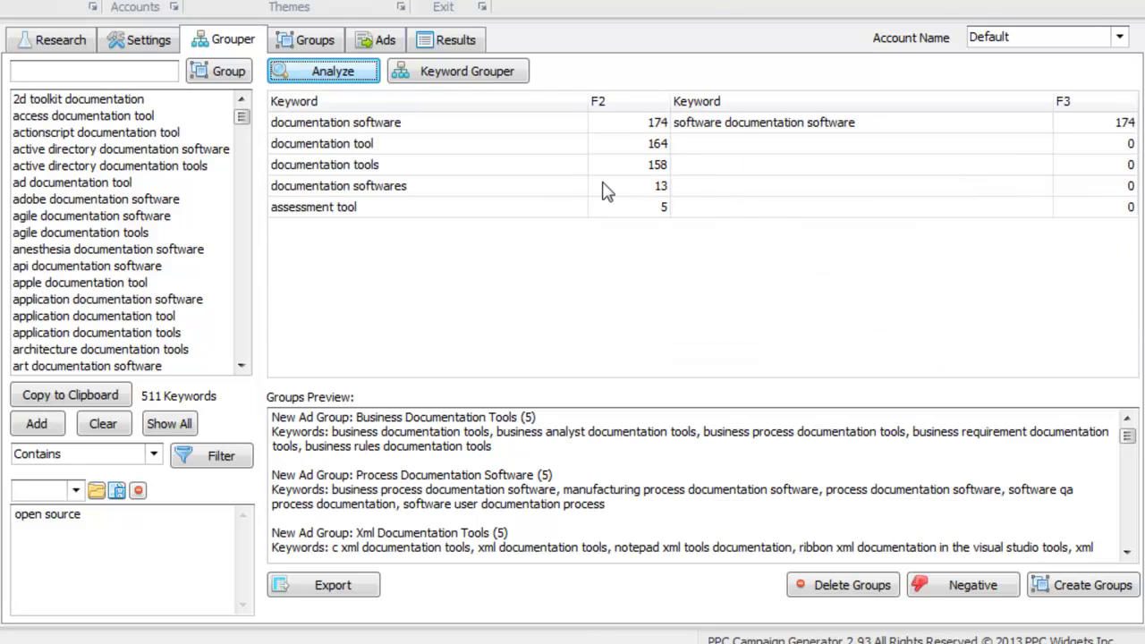
click(431, 209)
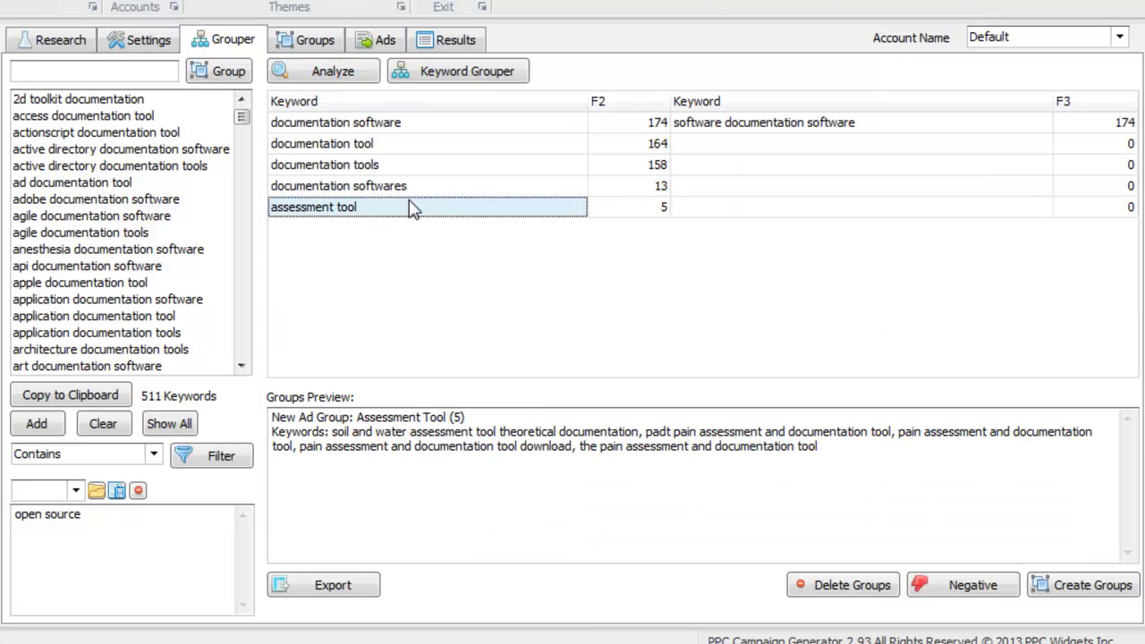
click(407, 186)
click(383, 146)
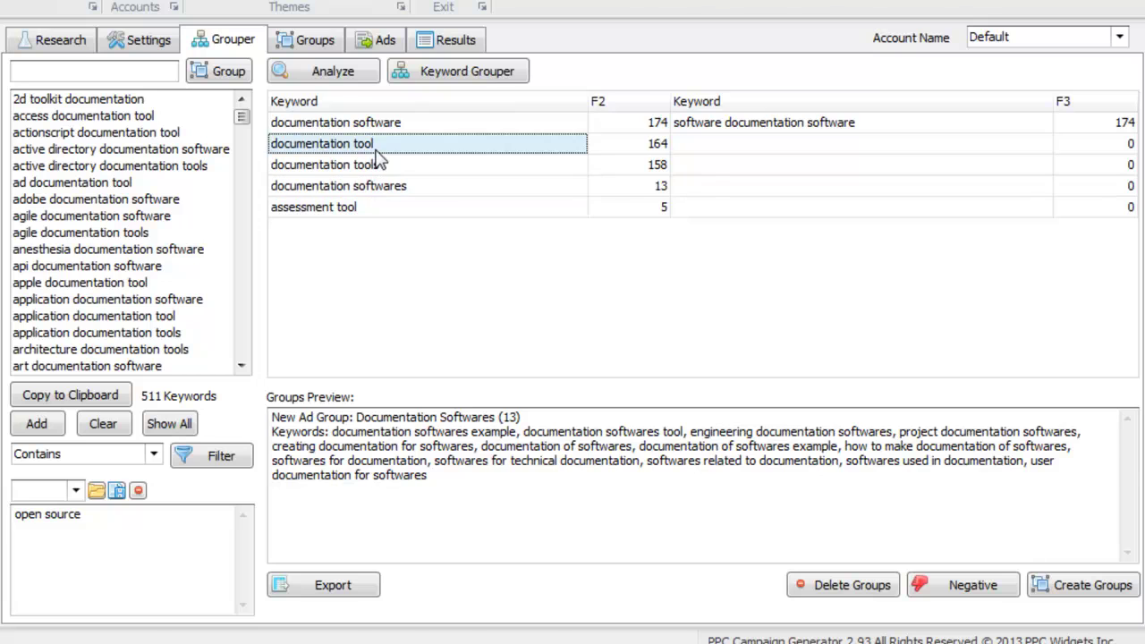
drag(383, 123, 399, 187)
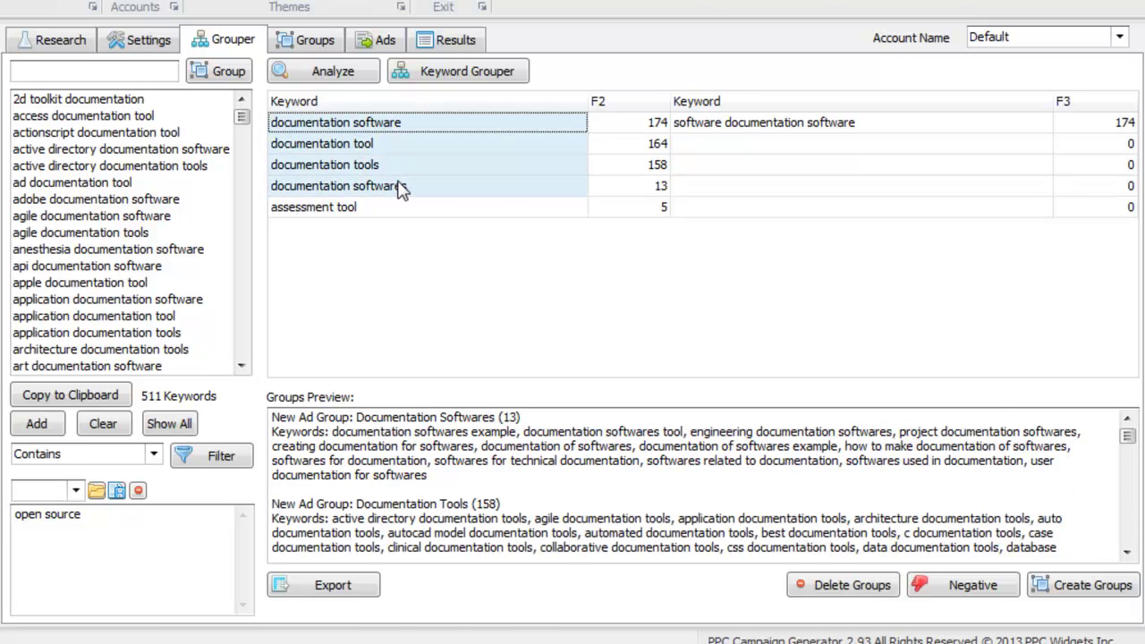
right_click(399, 186)
click(455, 195)
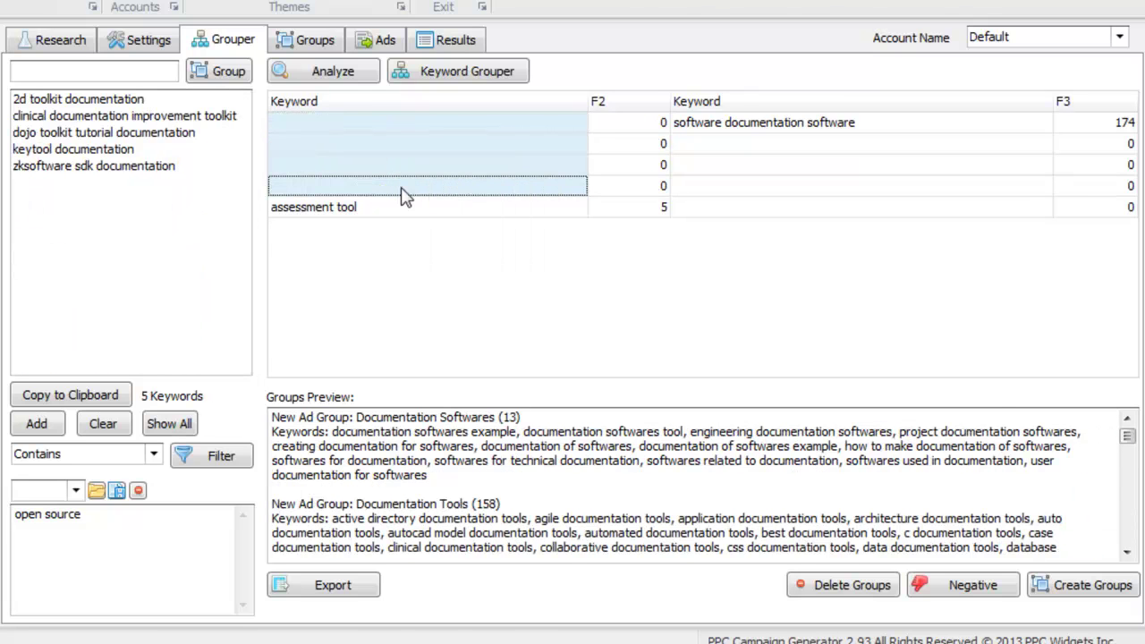
Delete all leftover ungrouped keywords from the Grouper list and analyze again.
click(219, 133)
key(ctrl+a)
key(Delete)
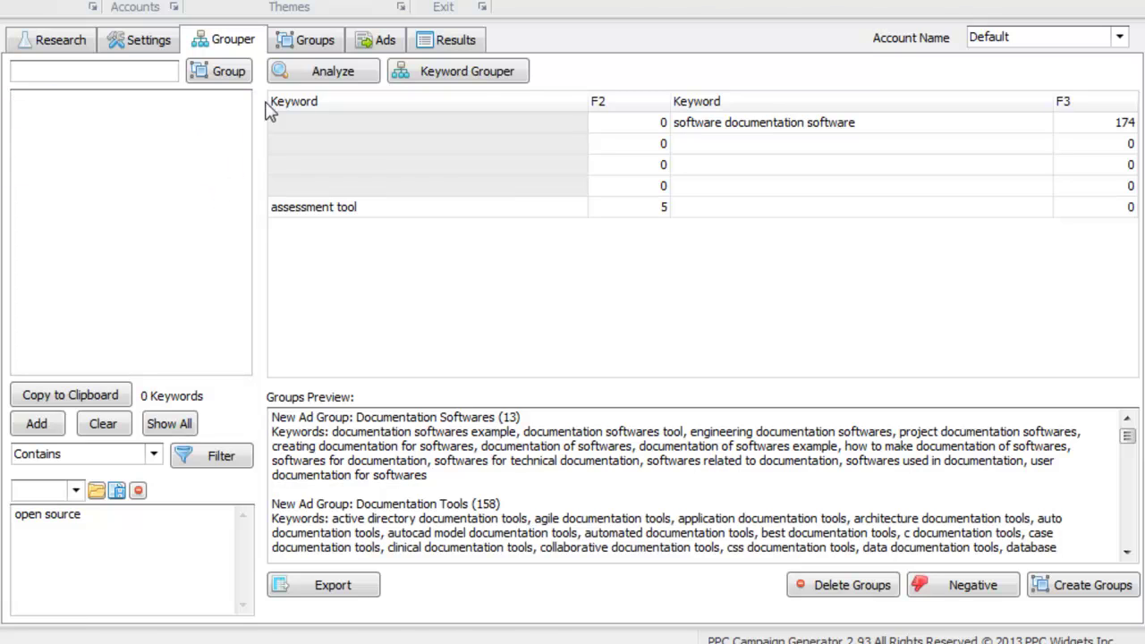
click(279, 75)
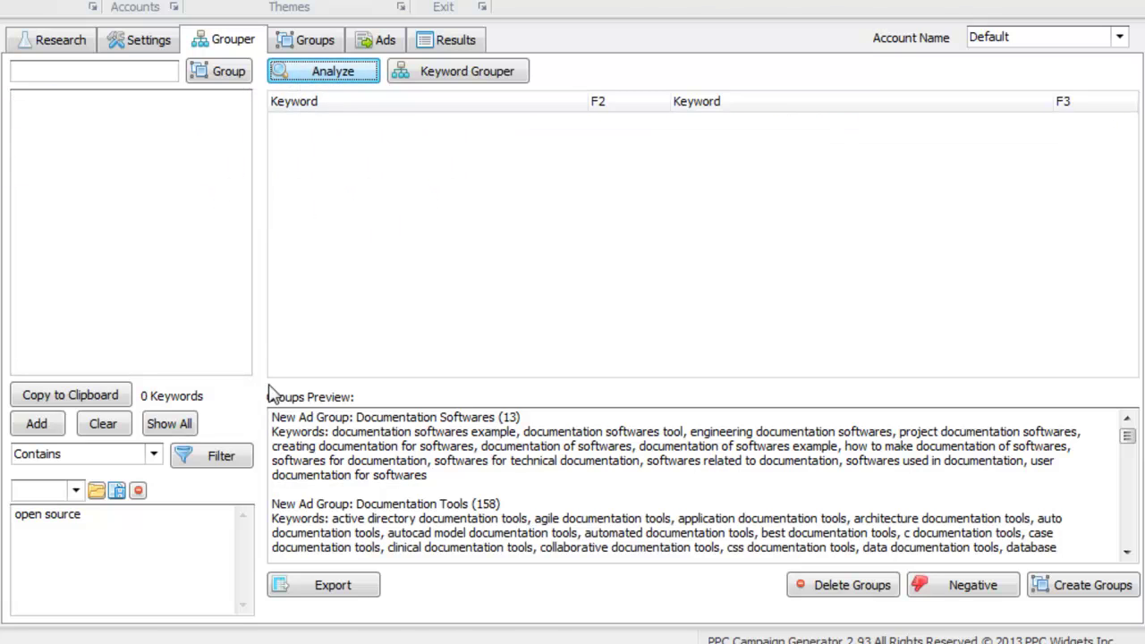
Review the ad groups created under Campaign #3 in the campaign tree.
click(286, 38)
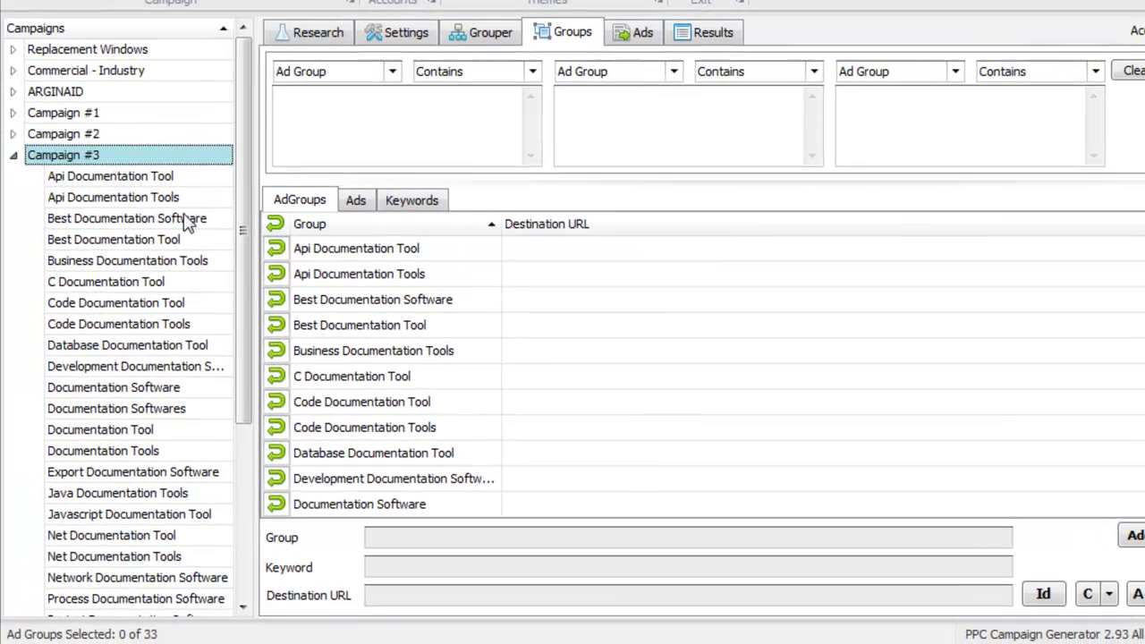
click(173, 177)
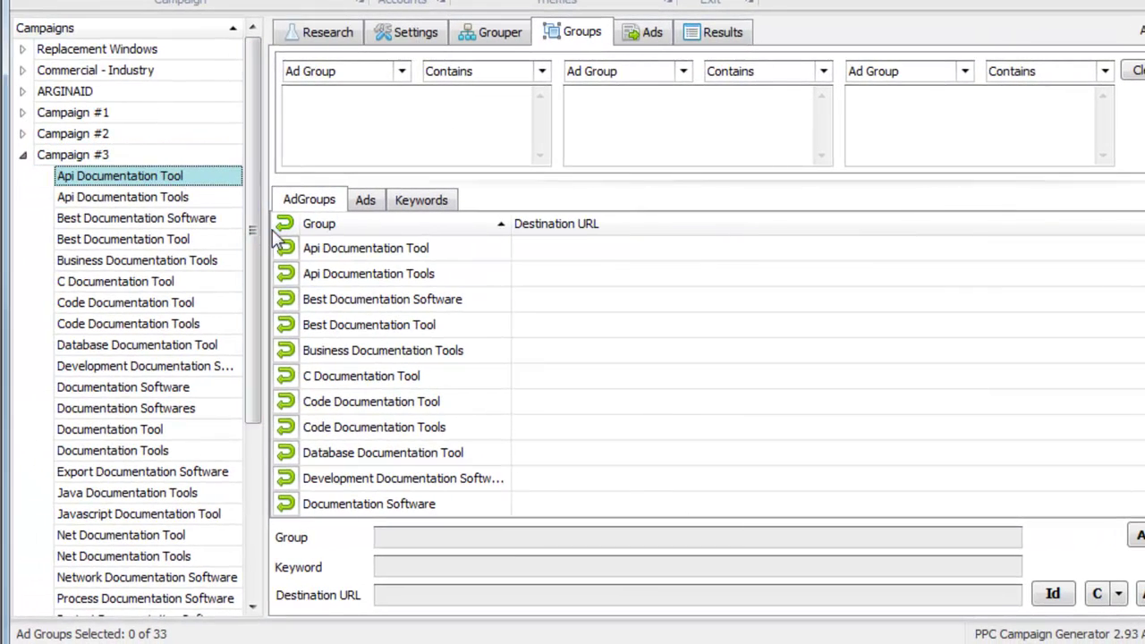
drag(258, 230, 258, 269)
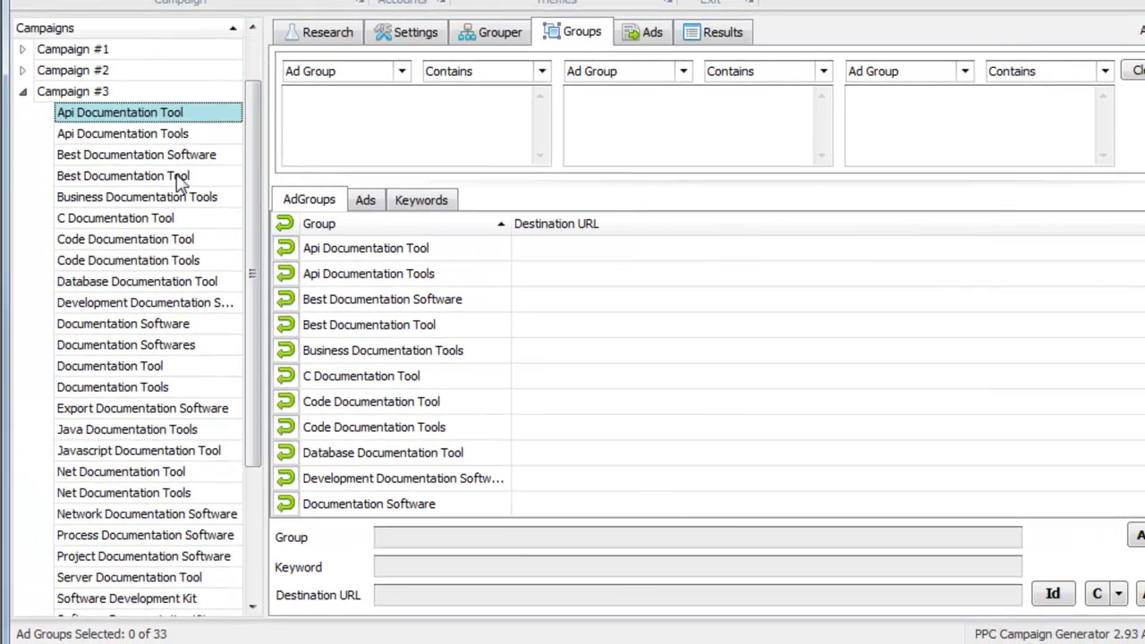
click(172, 134)
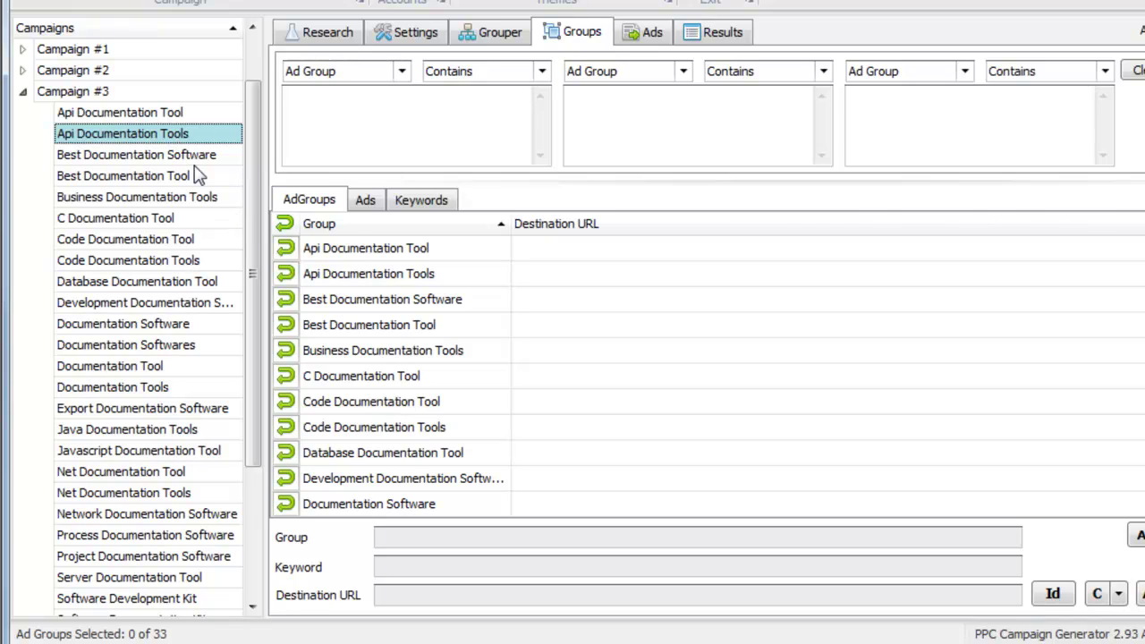
click(202, 155)
click(209, 176)
click(214, 196)
click(217, 239)
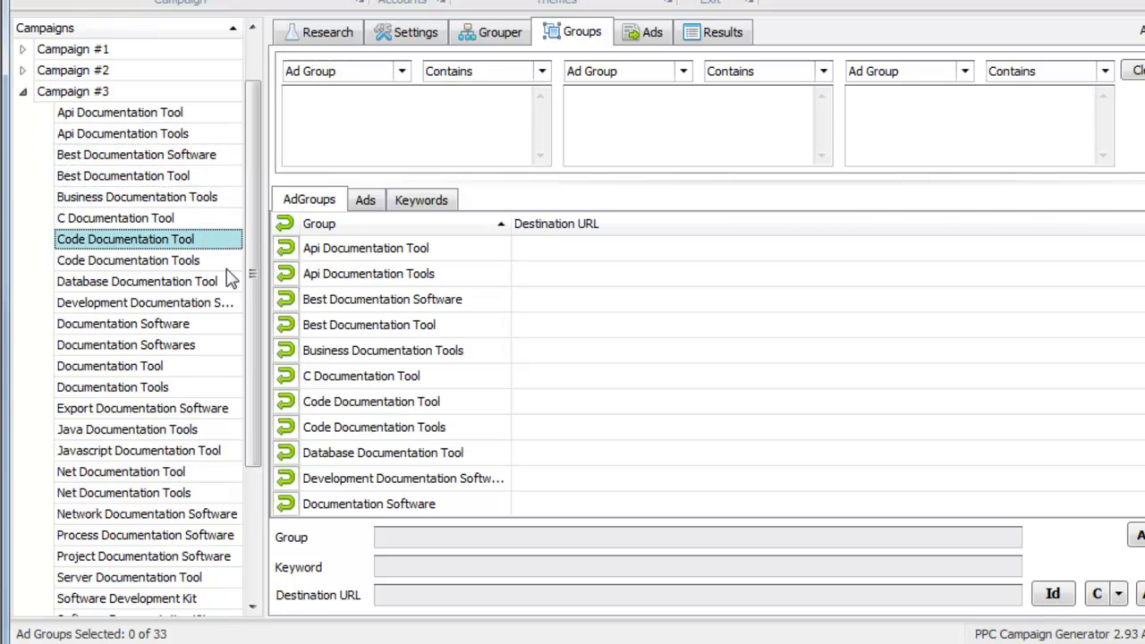
drag(256, 271, 256, 220)
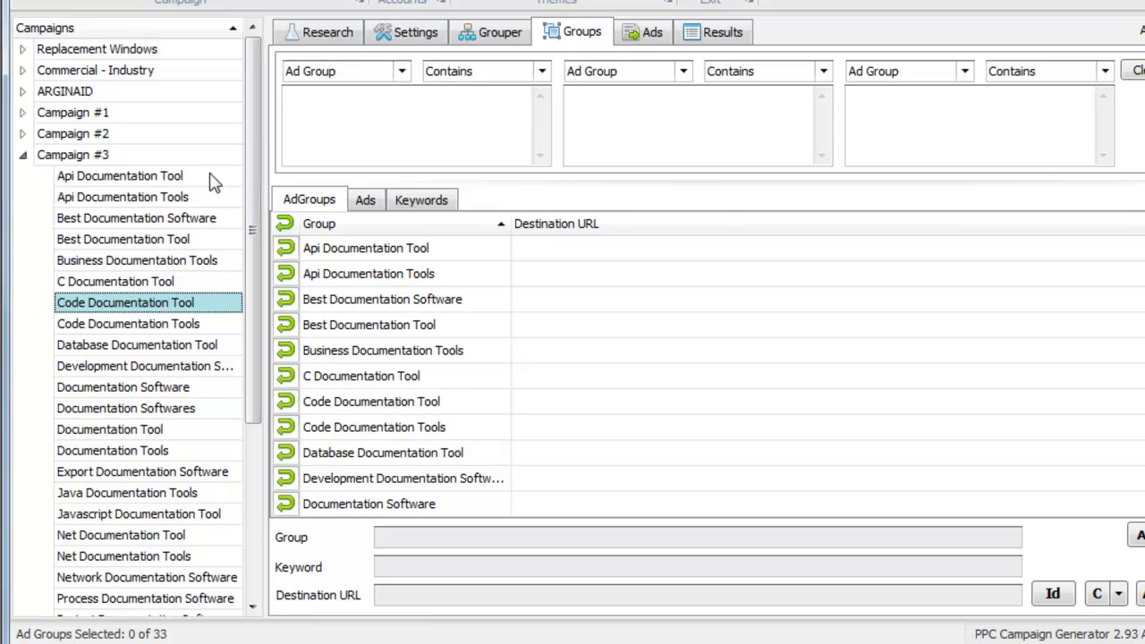
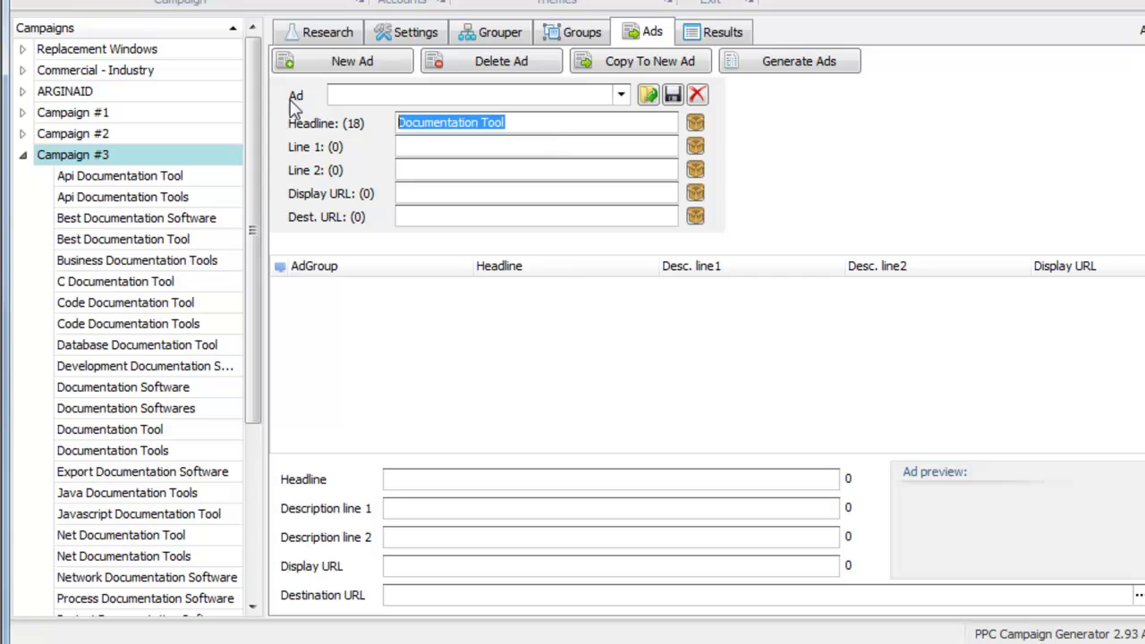
Set the ad headline to only the adgroup template string with default text "Documentation Software", removing the plain "Documentation Tool" text.
click(697, 127)
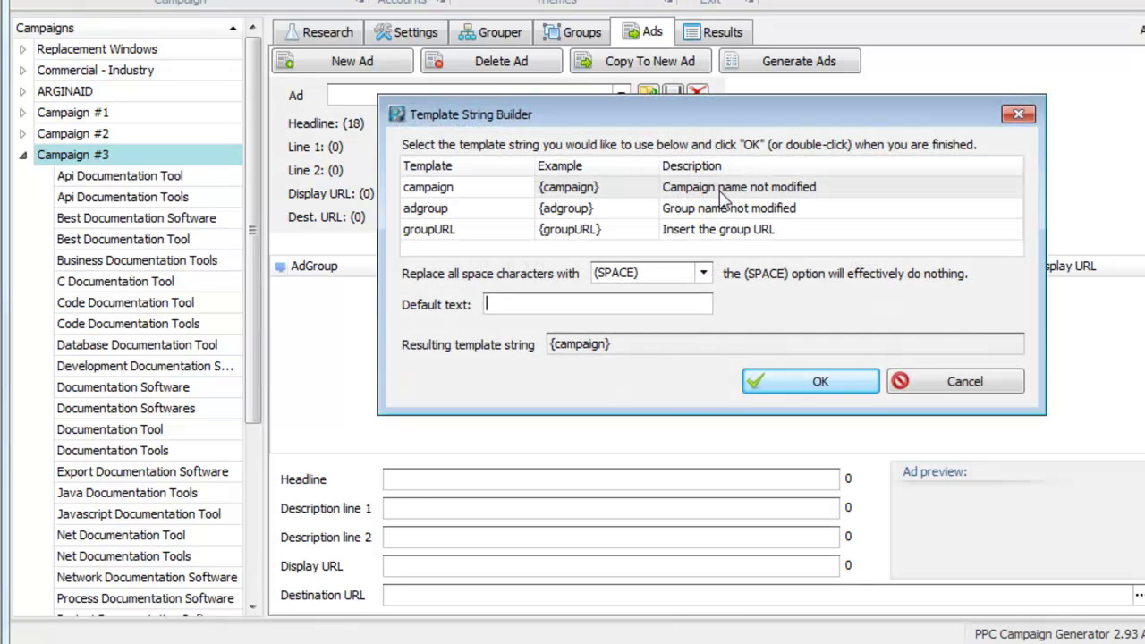
click(715, 208)
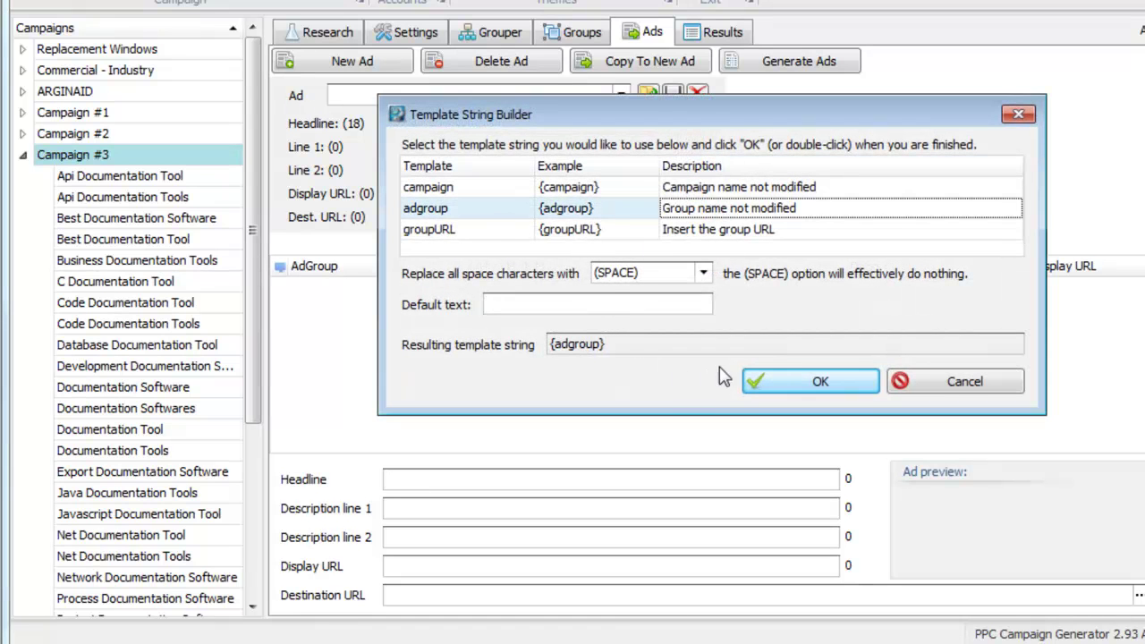
click(658, 305)
text(Documentation Tool)
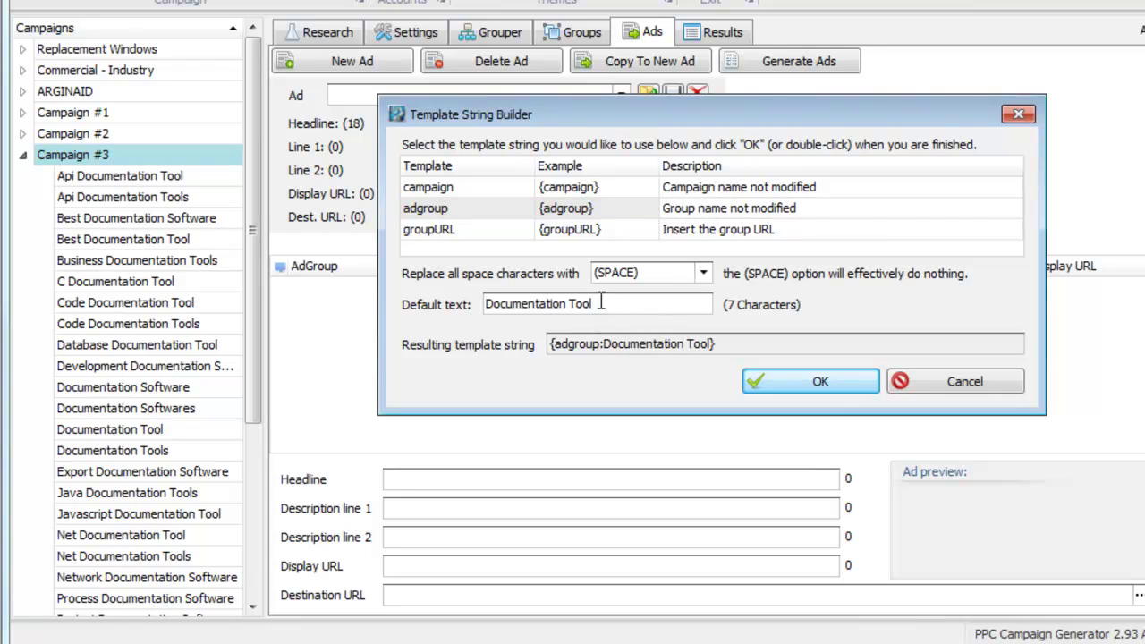
text(Software)
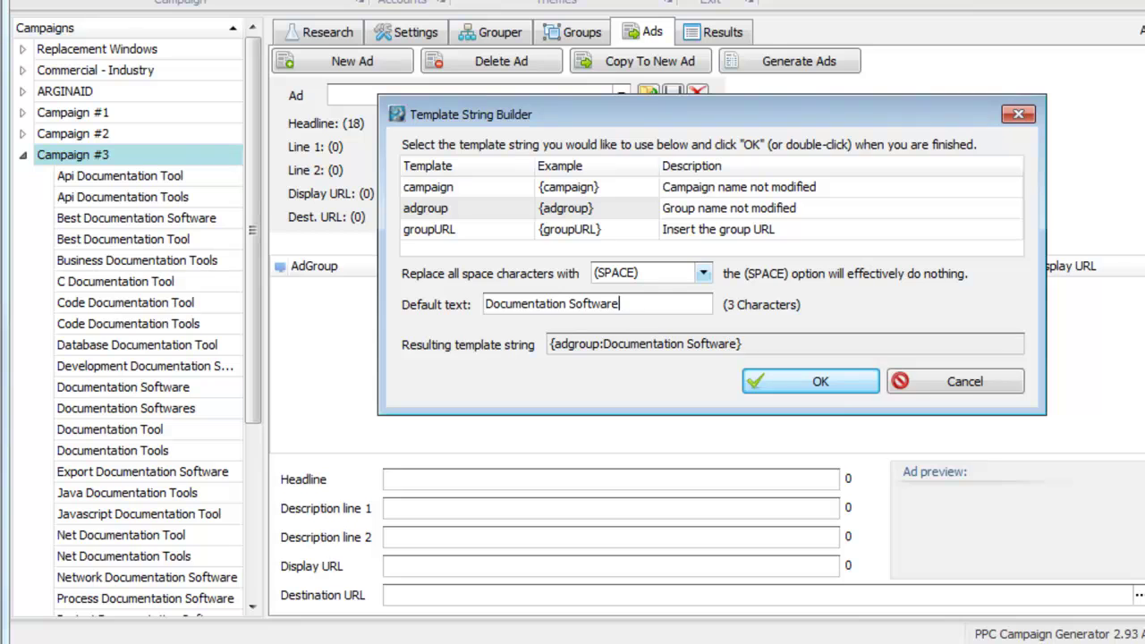
click(821, 381)
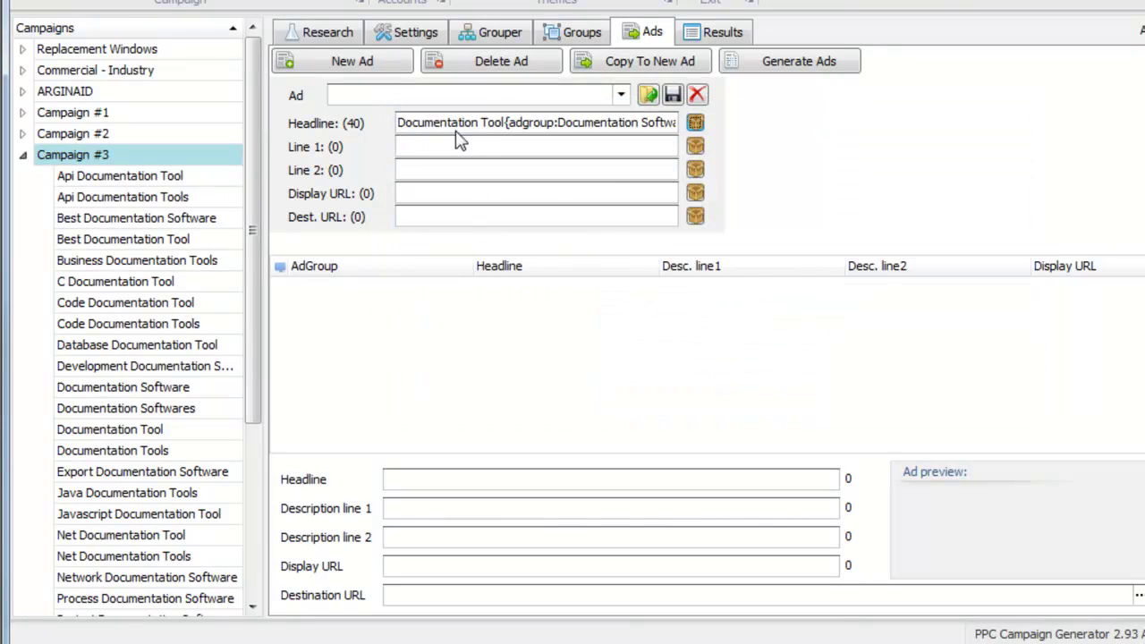
drag(508, 123, 397, 124)
key(BackSpace)
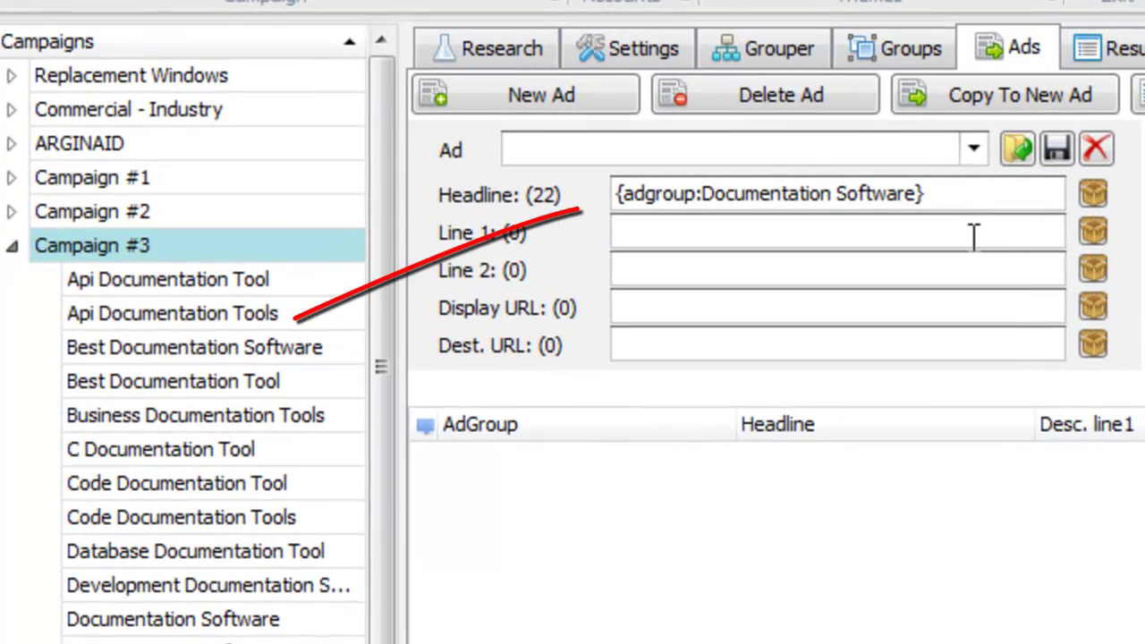
Enter "Download the Best Documentation Software" as line 1 of the ad.
click(974, 235)
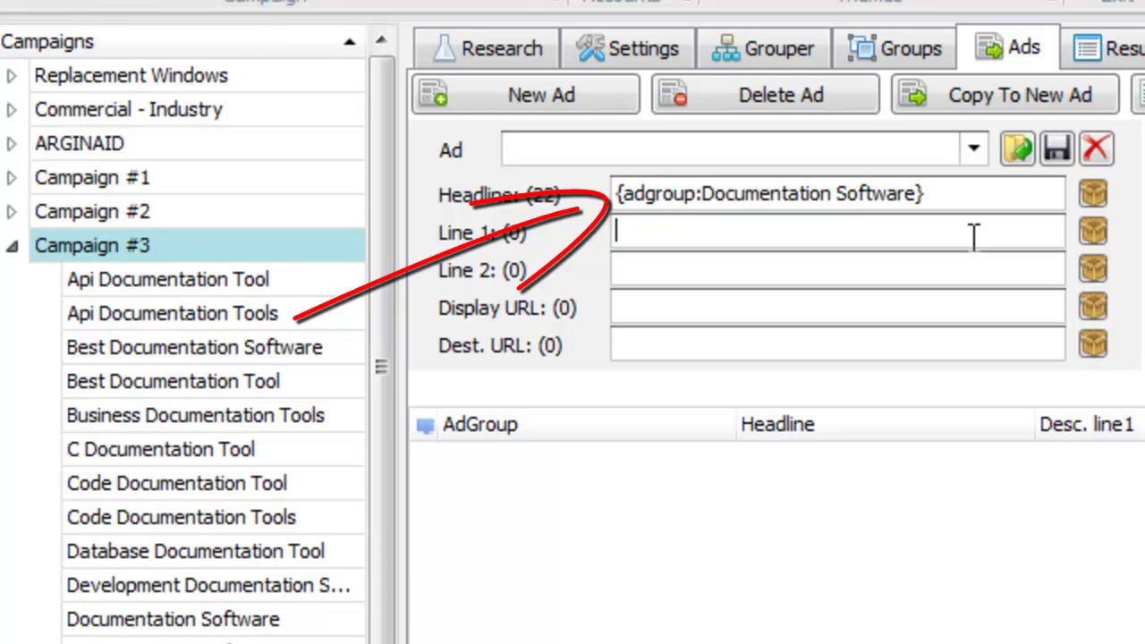
text(Downlo)
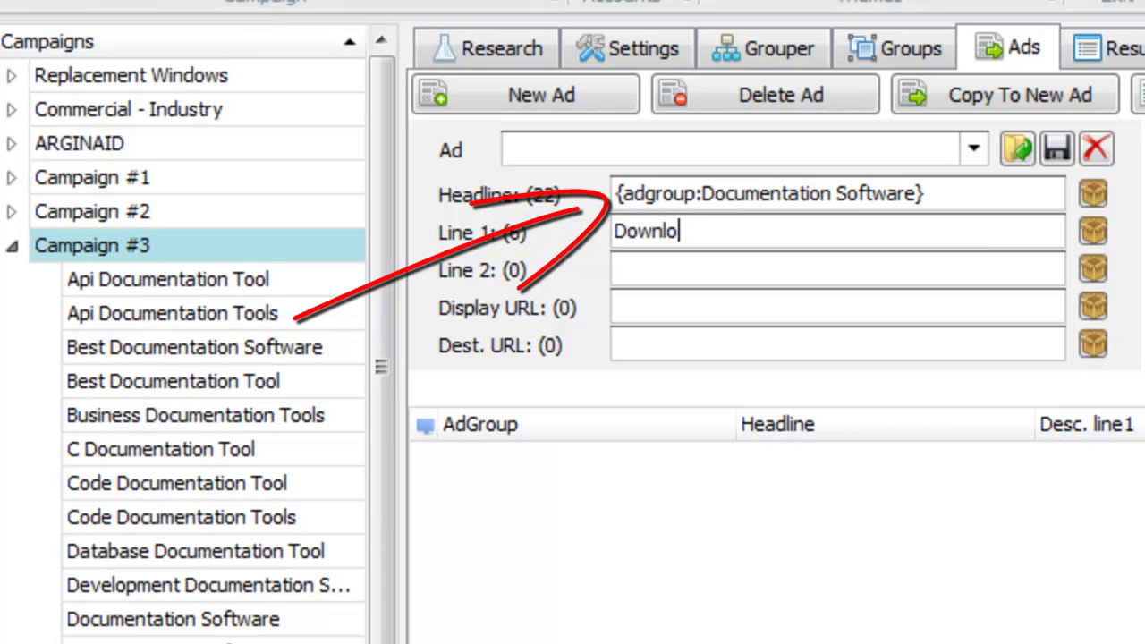
text(ad the Bes)
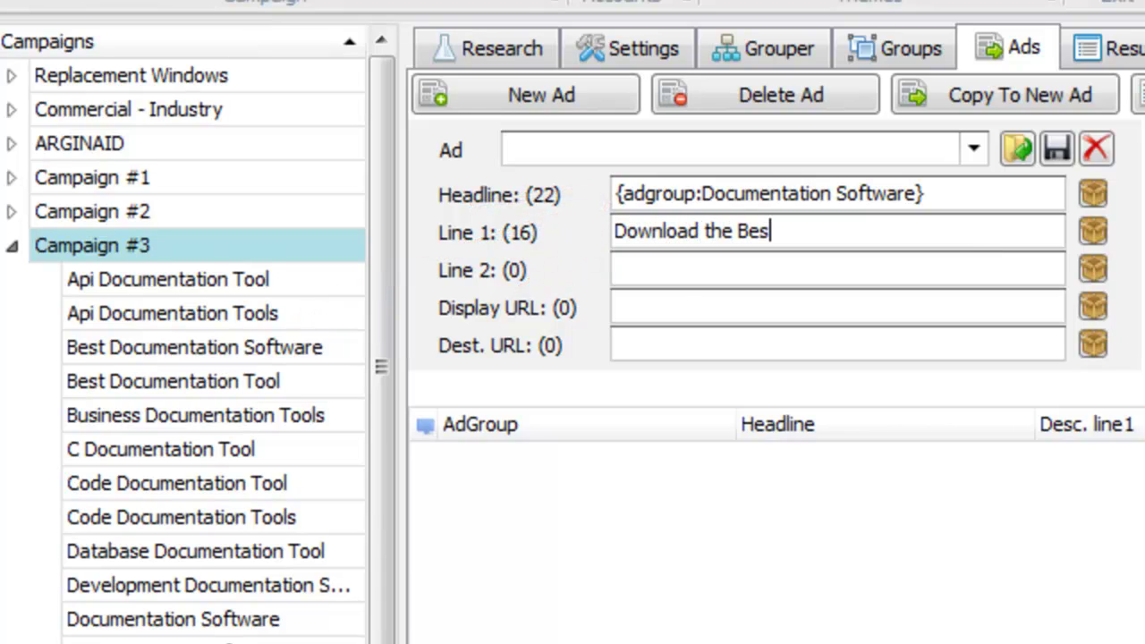
text(t Documentation)
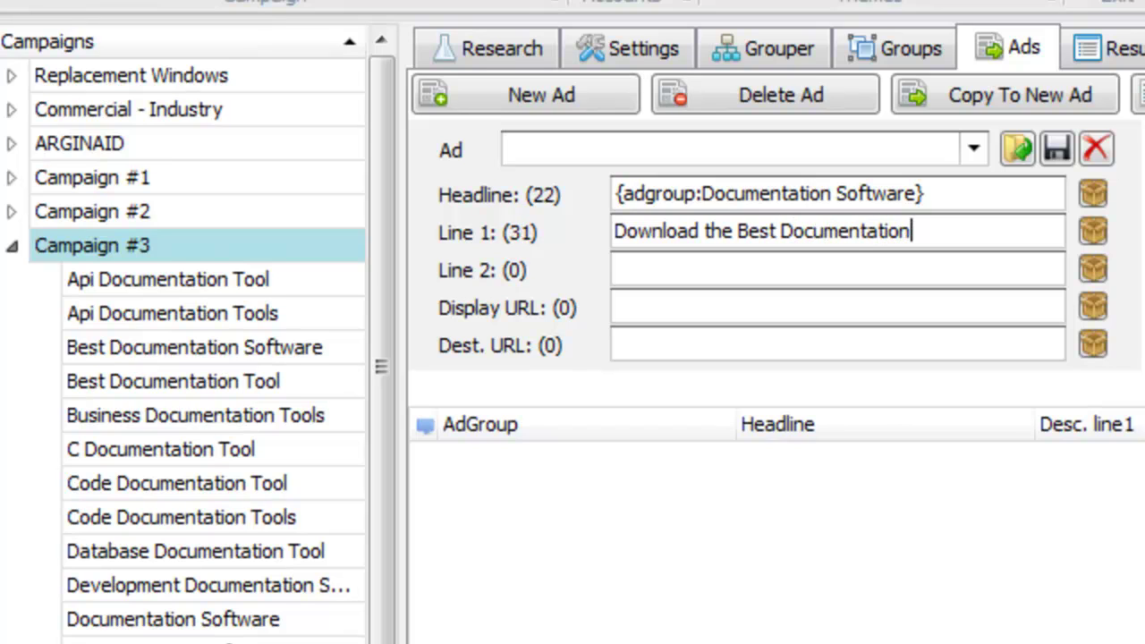
text( Software)
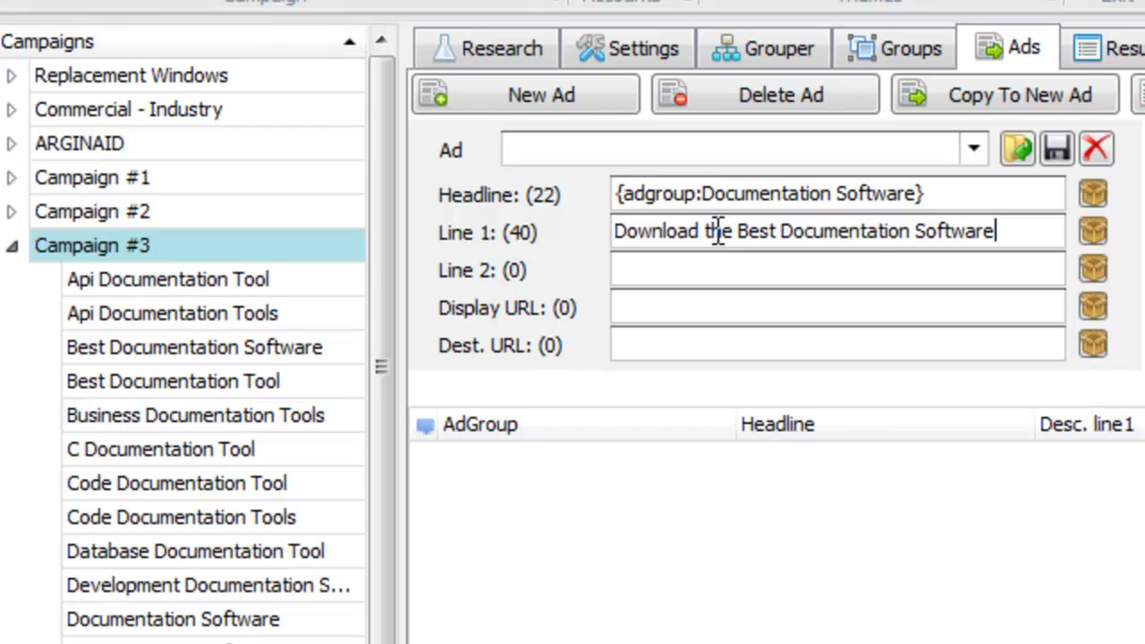
Shorten line 1 of the ad to "The #1 Documentation Software.".
drag(737, 231, 377, 232)
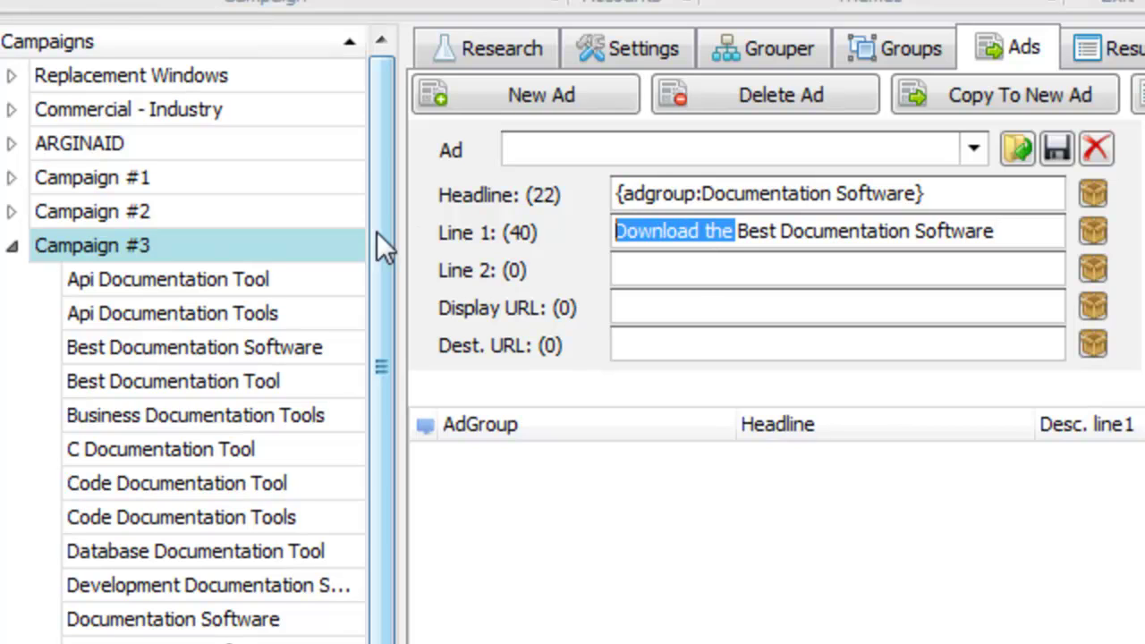
text(The )
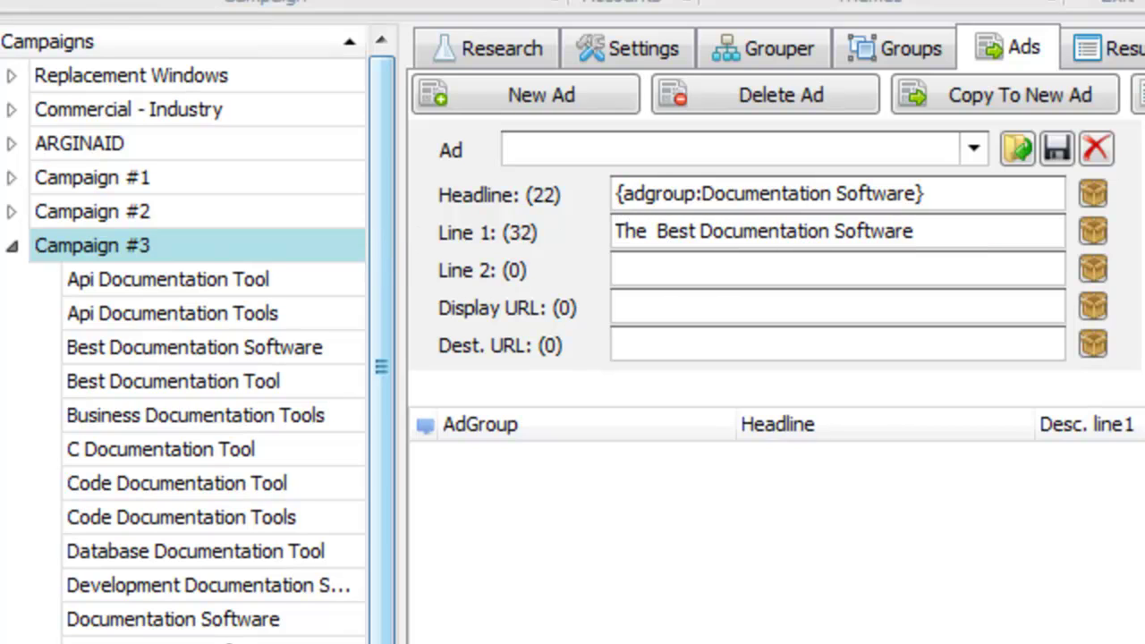
text(#2)
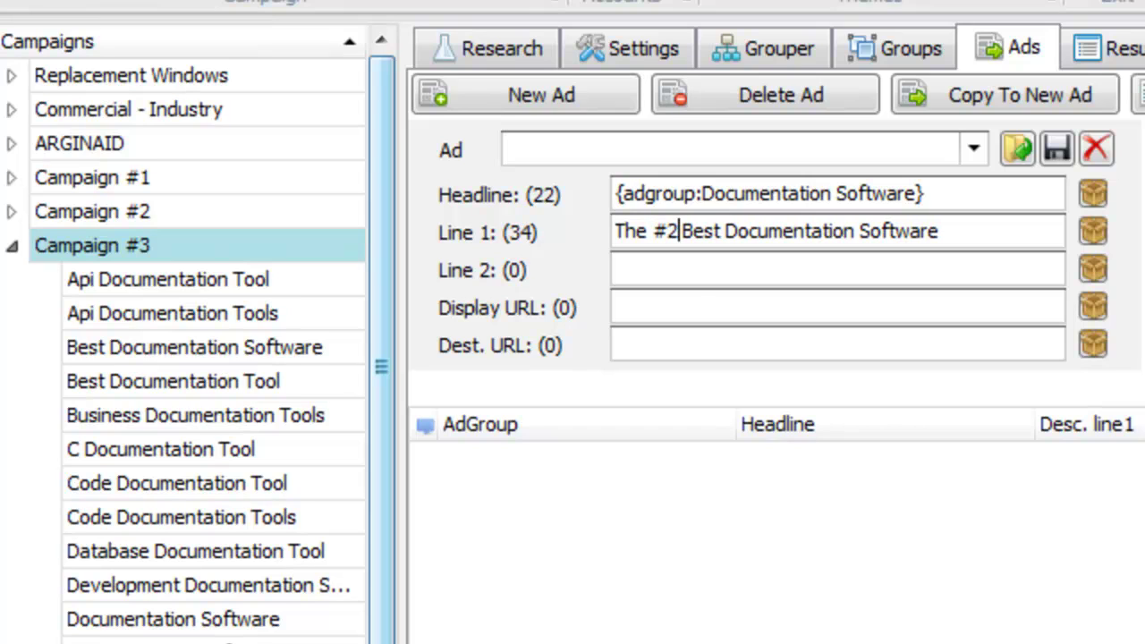
key(BackSpace)
text(1)
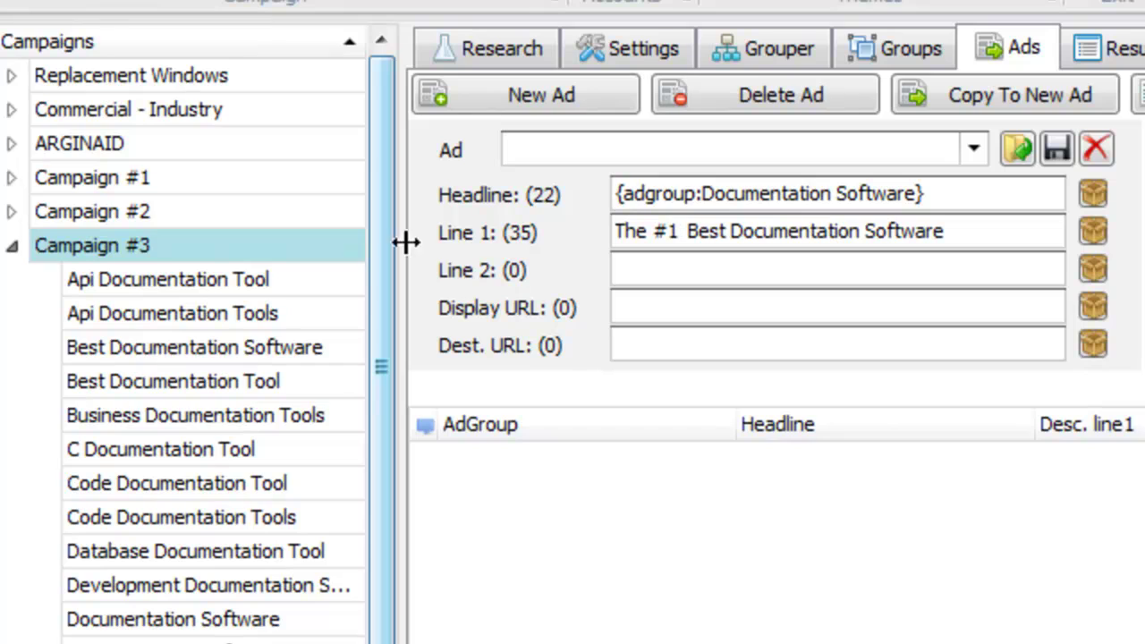
double_click(707, 231)
key(BackSpace)
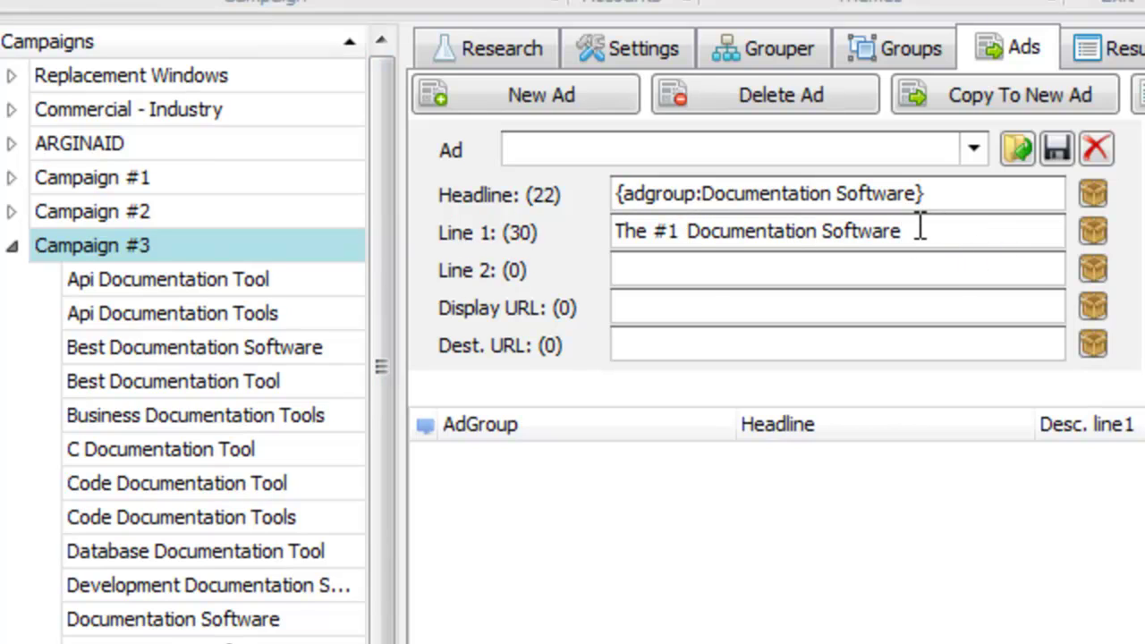
text(.)
Enter "Free Trial, Download Now!" as line 2 of the ad.
click(978, 271)
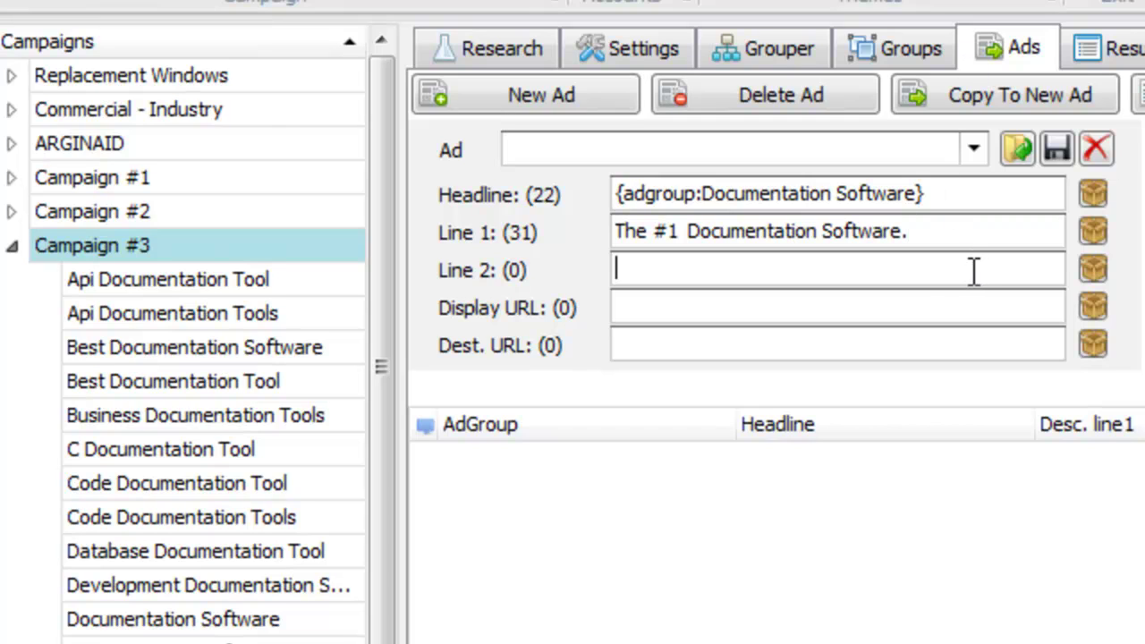
text(Free Trial)
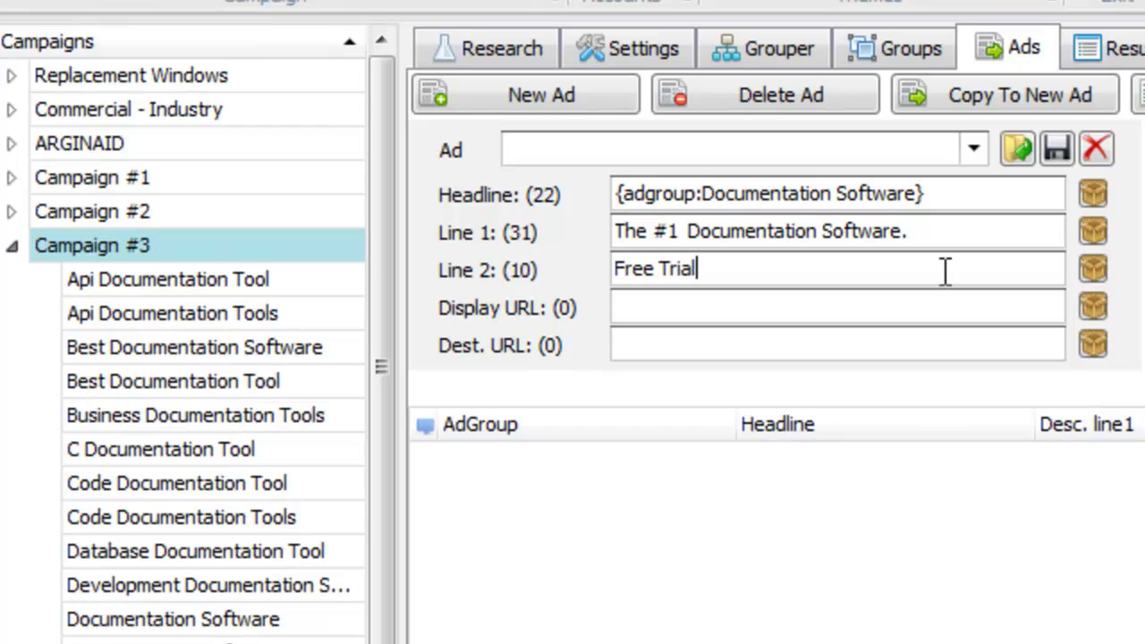
text(, D)
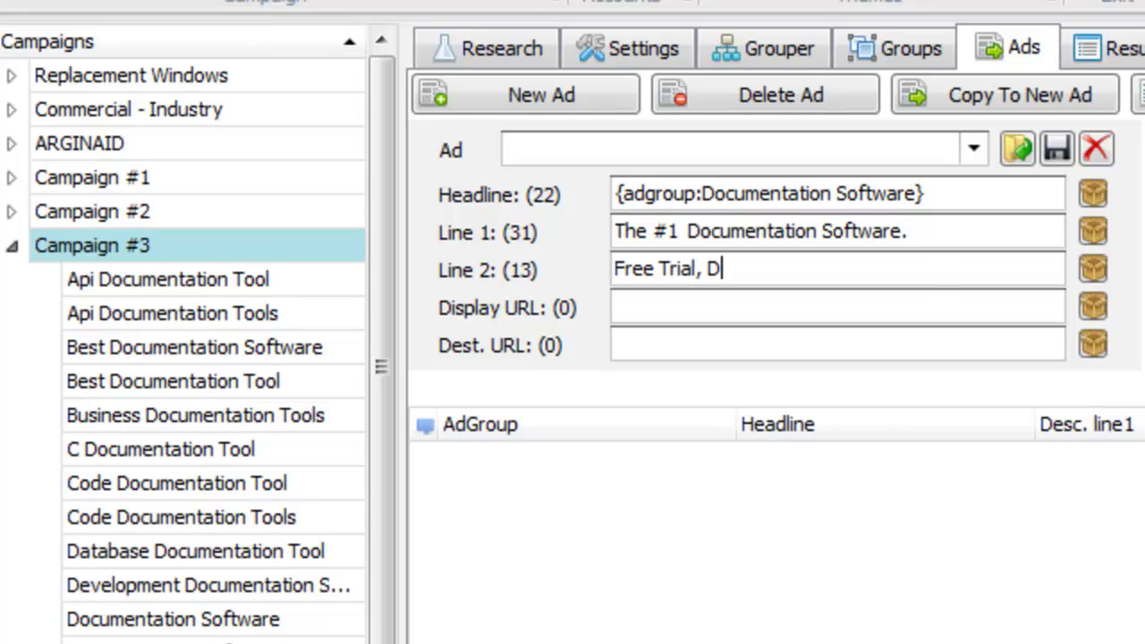
text(ownload Now!)
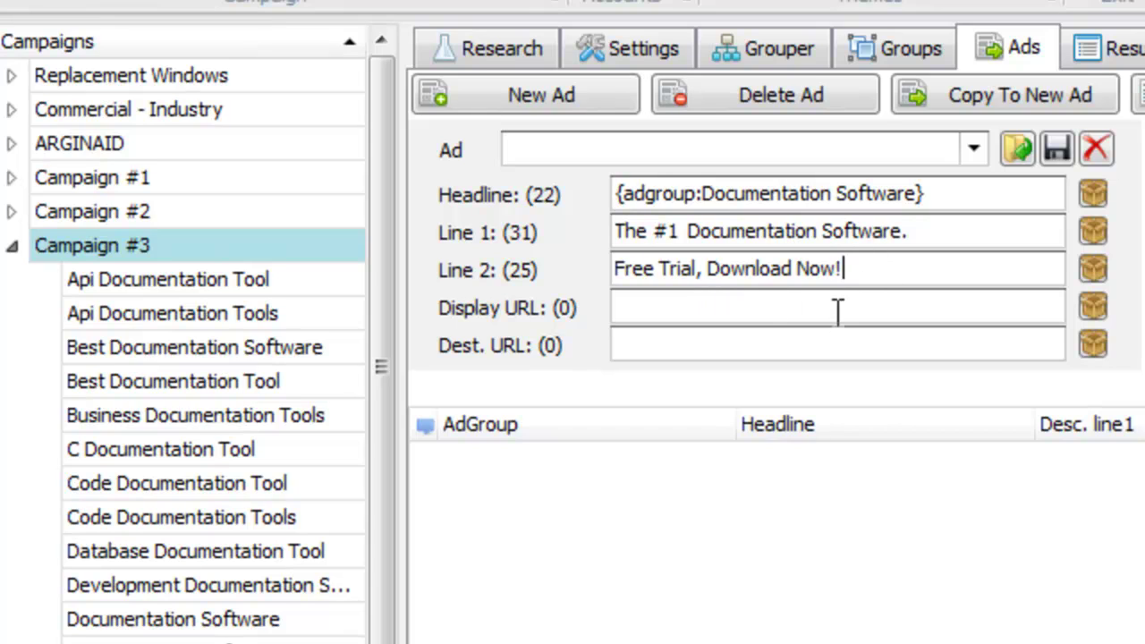
drag(877, 273, 695, 269)
click(695, 269)
key(Tab)
text(ww)
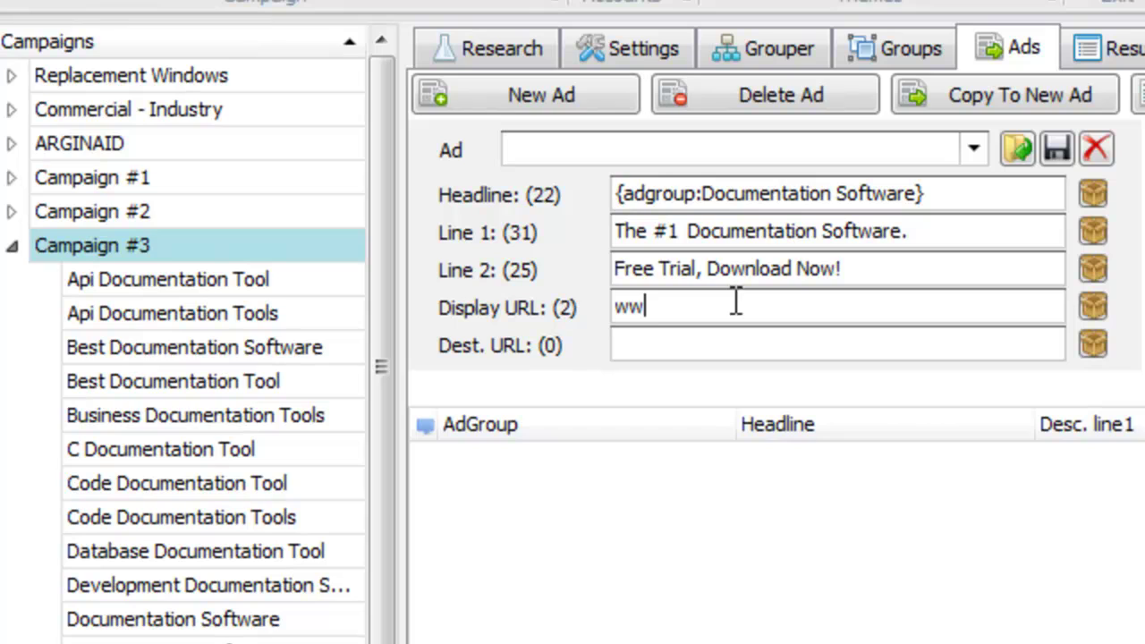
text(w.documentaiton)
key(BackSpace)
key(BackSpace)
key(BackSpace)
key(BackSpace)
text(tion)
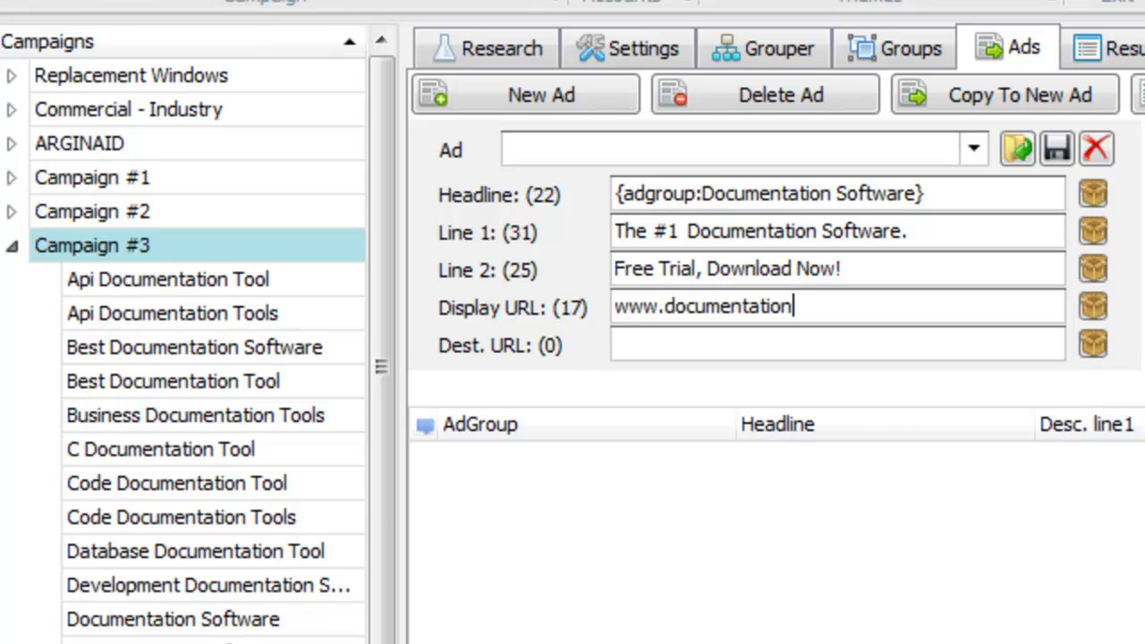
text(software)
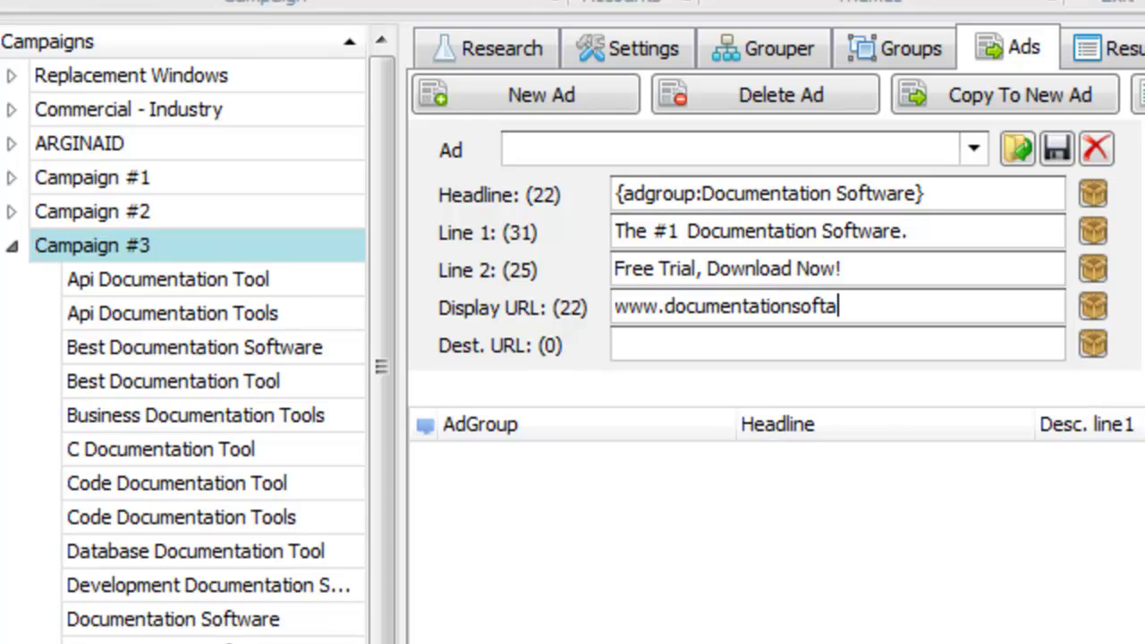
text(.com)
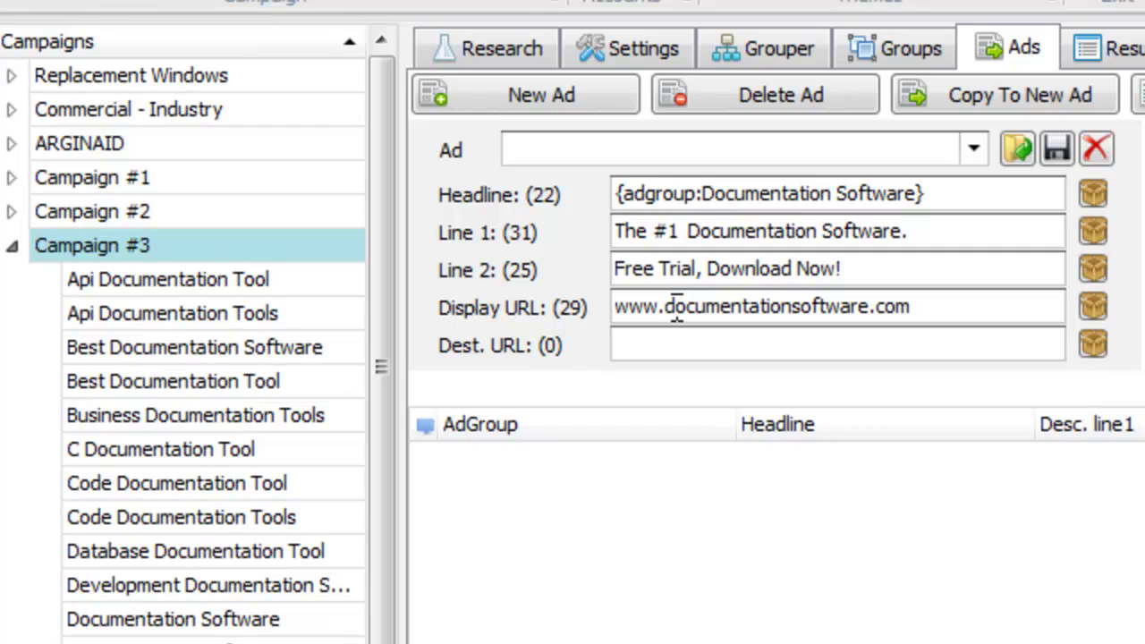
text(D)
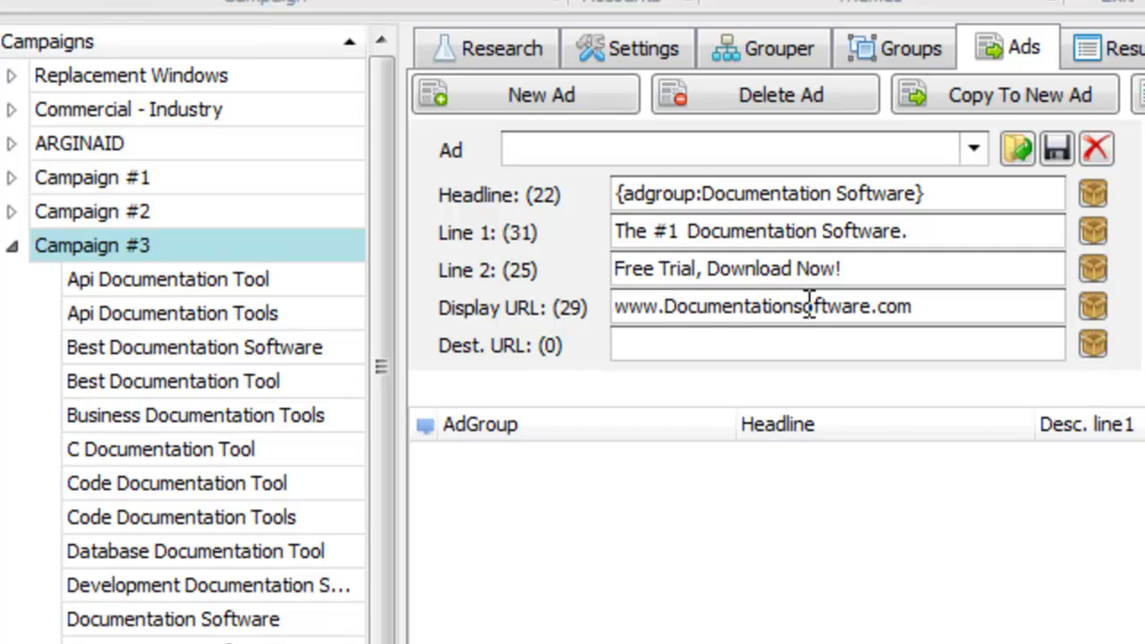
drag(791, 306, 803, 306)
text(S)
click(922, 335)
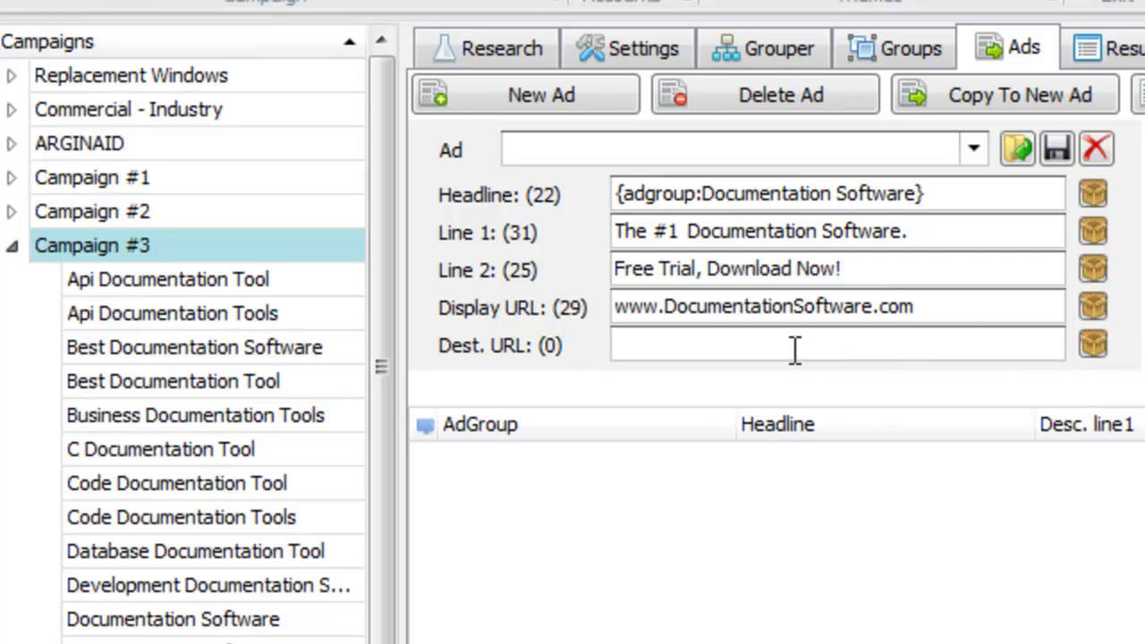
drag(918, 309, 614, 306)
key(ctrl+c)
click(707, 344)
key(ctrl+v)
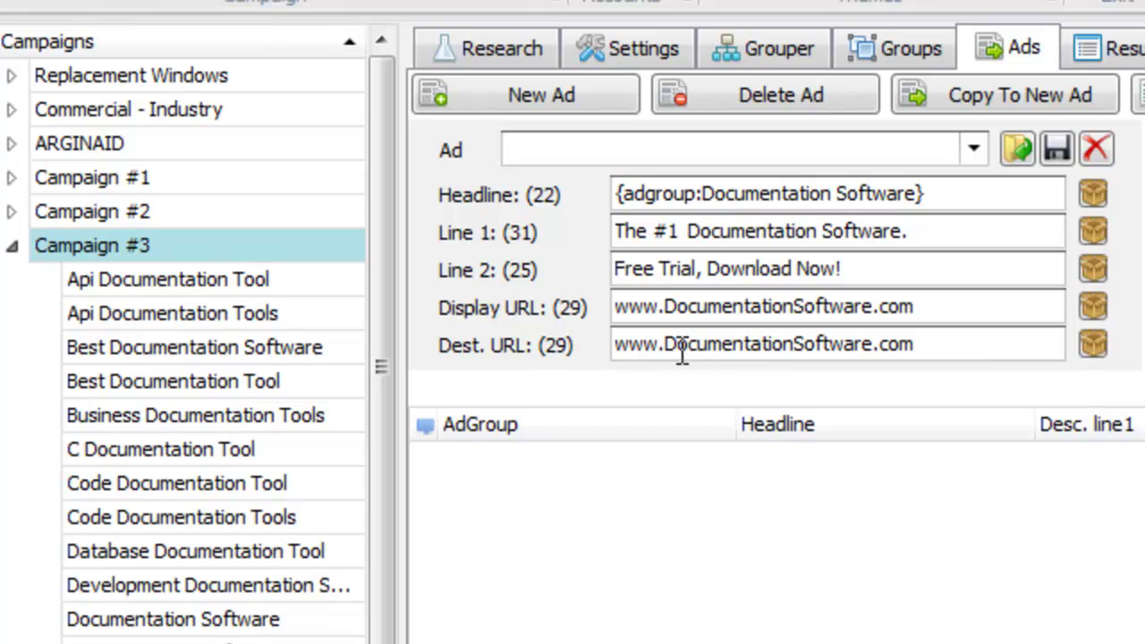
click(618, 345)
text(http:/)
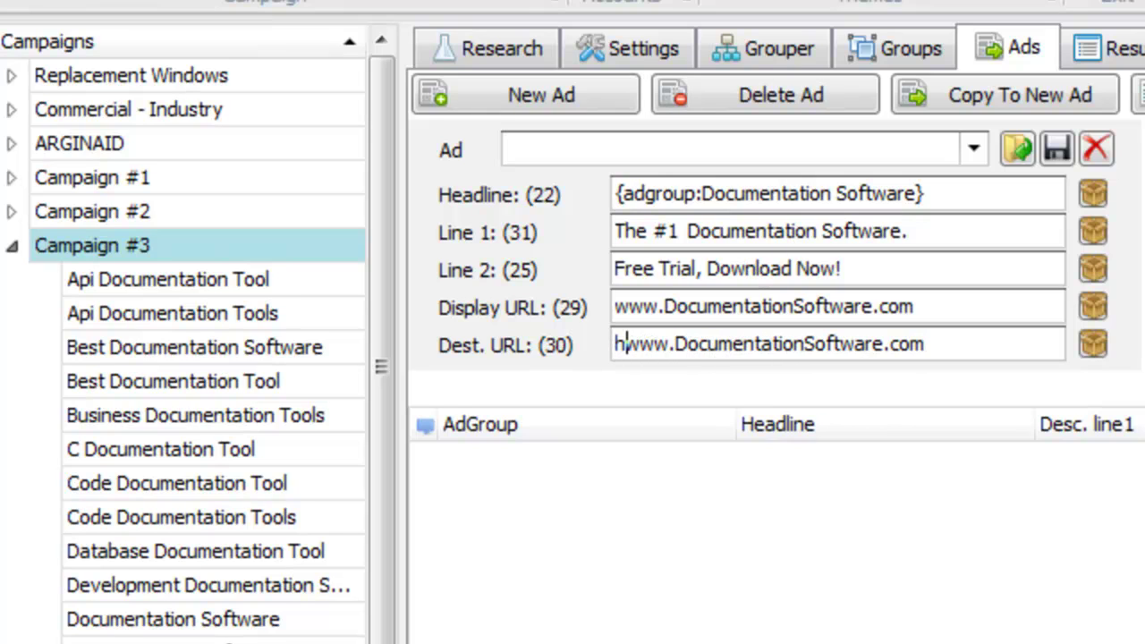
text(/)
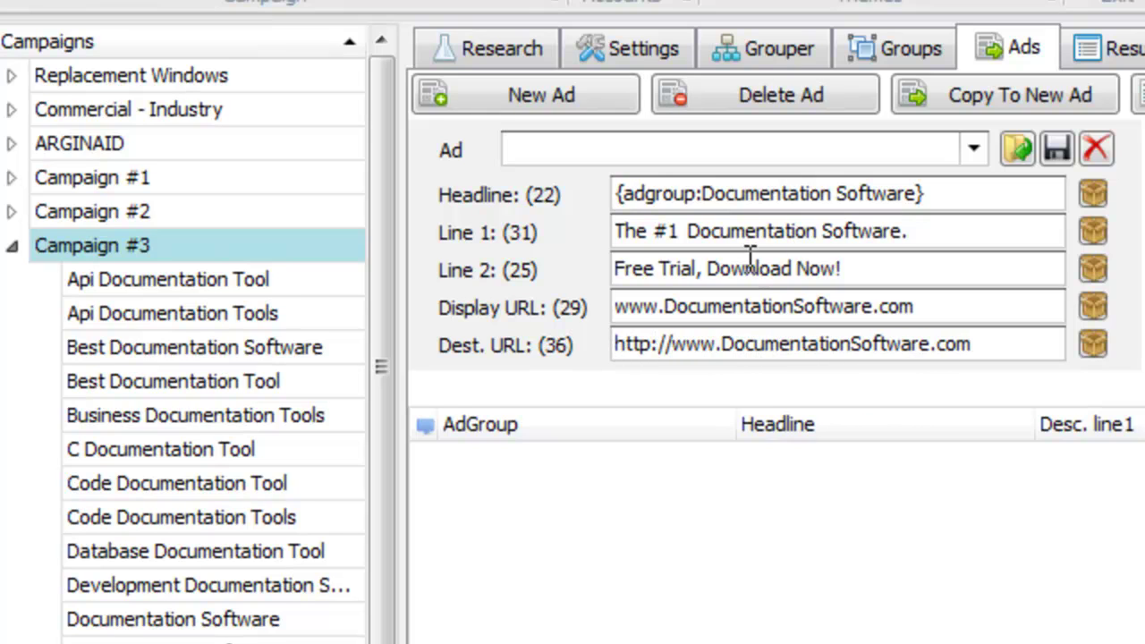
click(735, 344)
key(BackSpace)
text(d)
click(857, 344)
key(BackSpace)
text(s)
click(1045, 345)
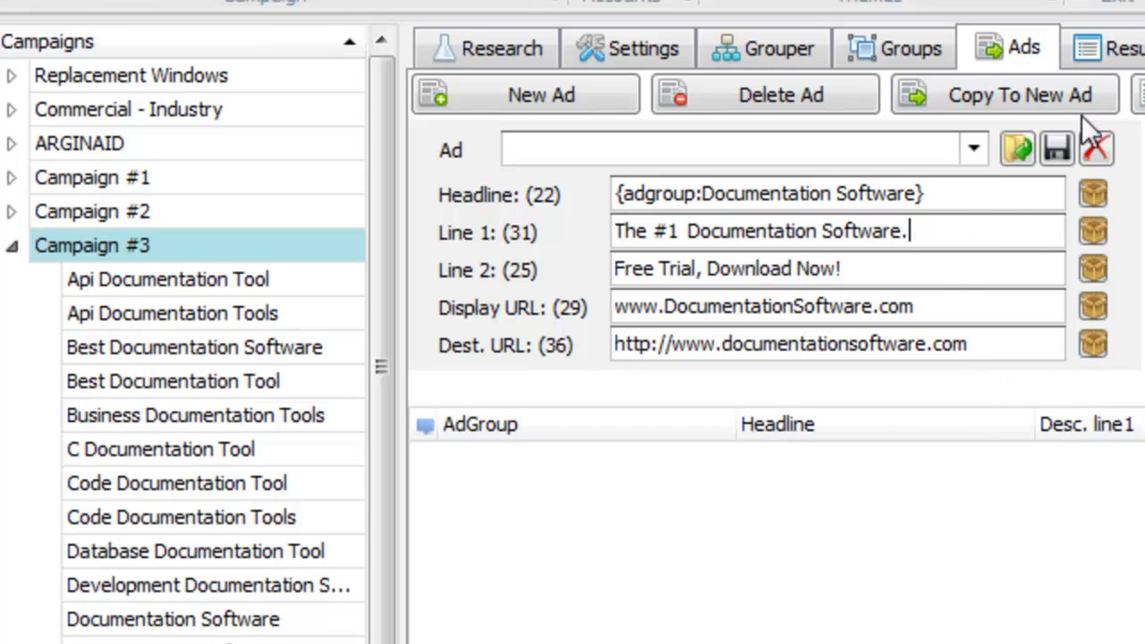
Copy the ad to a new ad and reduce the copy's headline to the plain text "Documentation Software".
click(1005, 95)
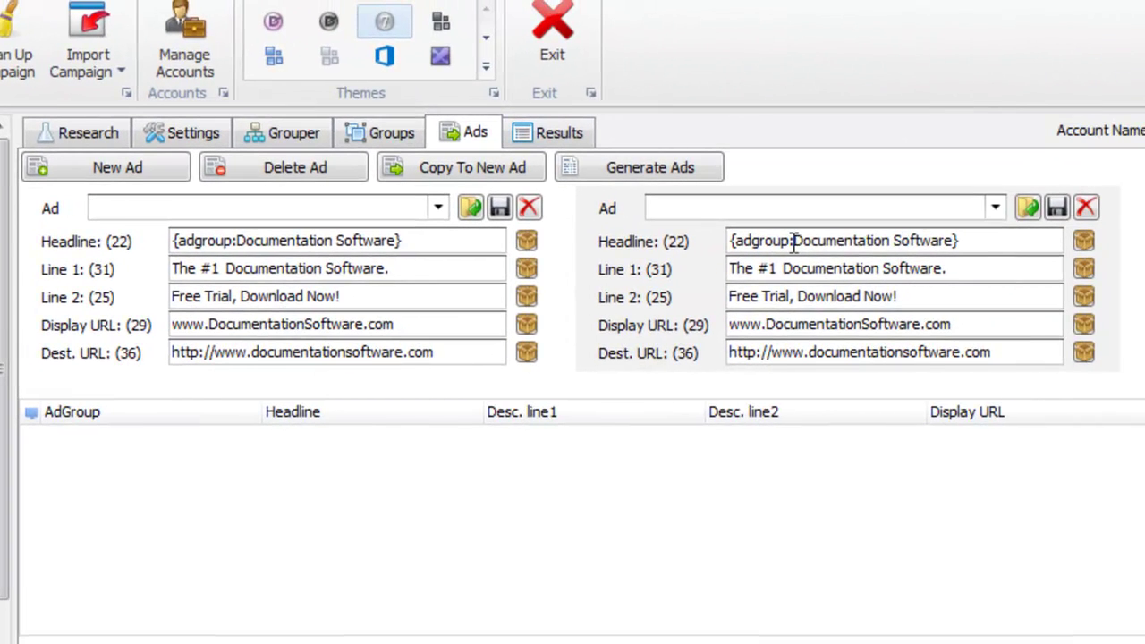
drag(797, 246, 685, 248)
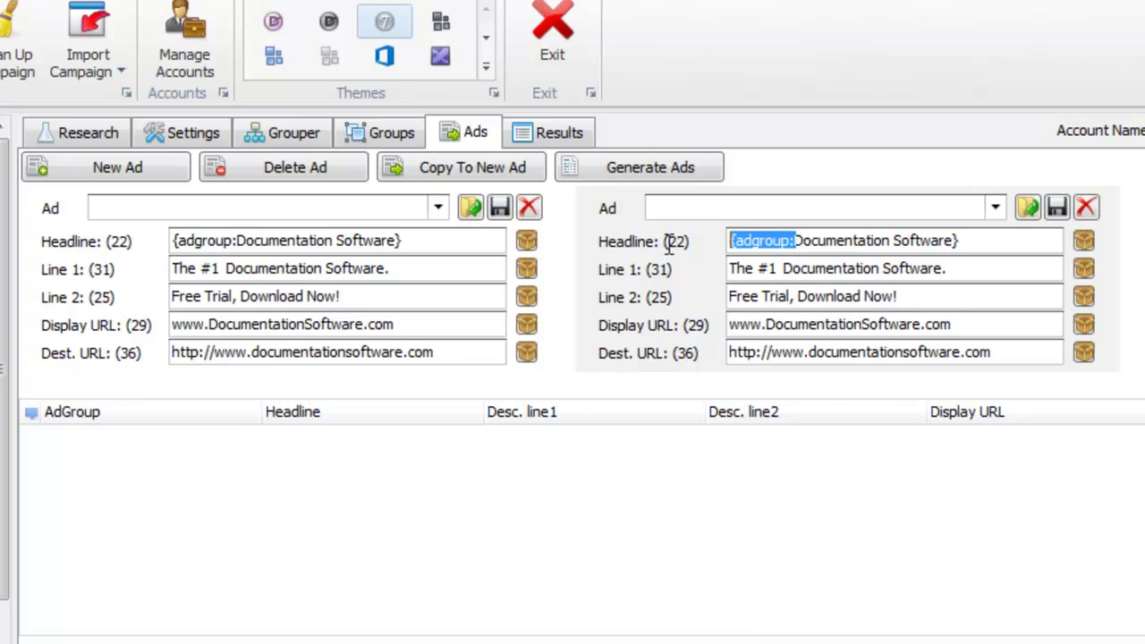
key(BackSpace)
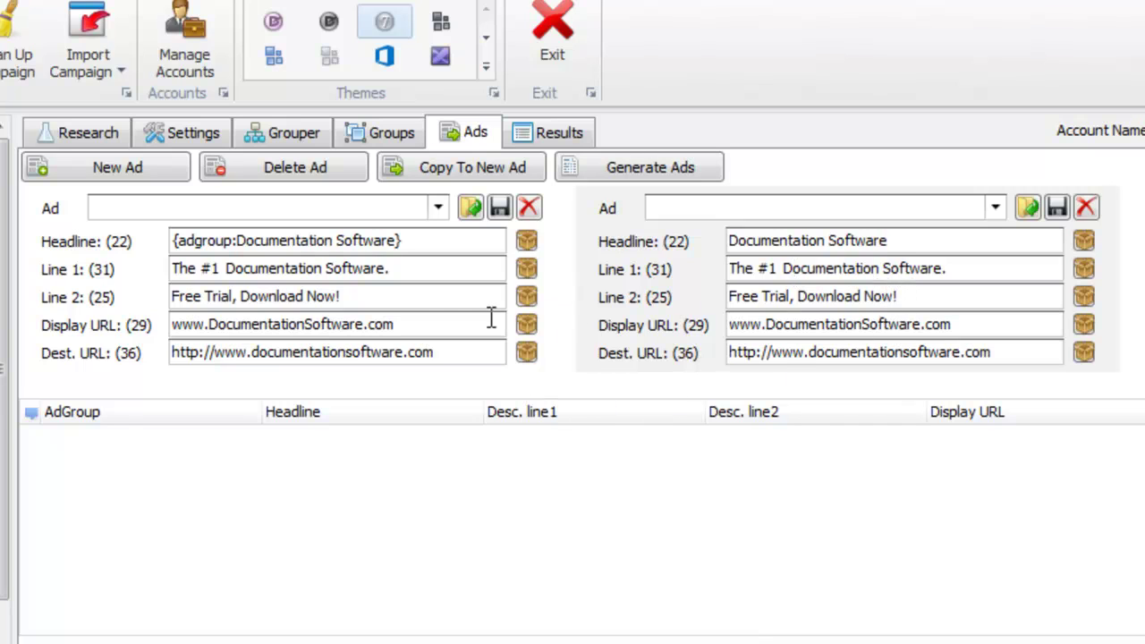
click(419, 271)
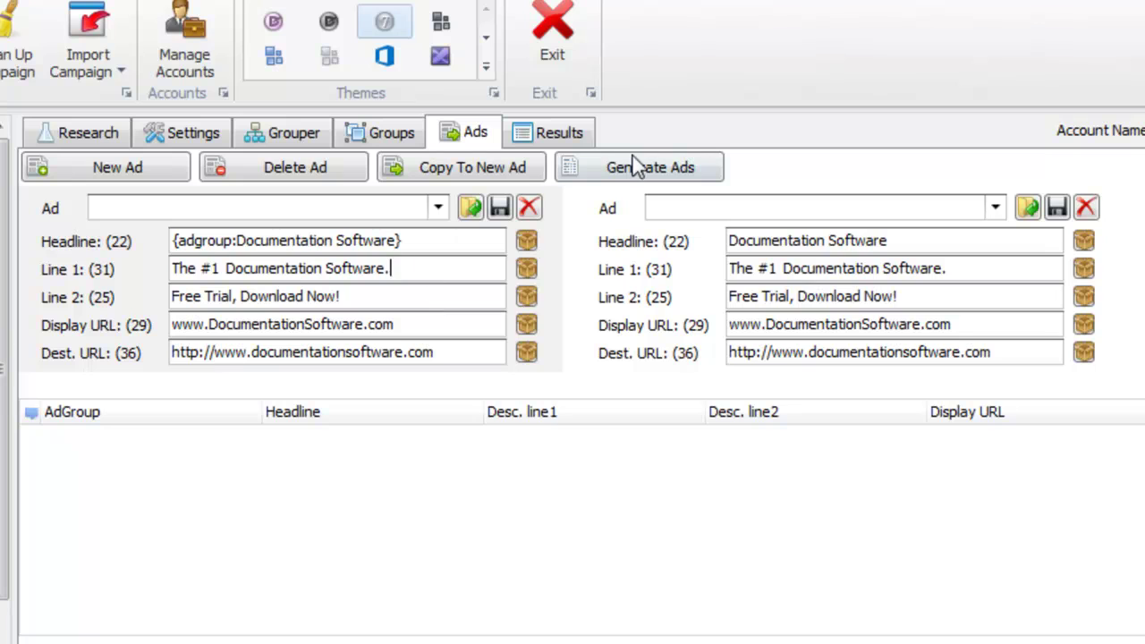
Generate the ads for all ad groups and open the ads of the Best Documentation Tool group.
click(655, 176)
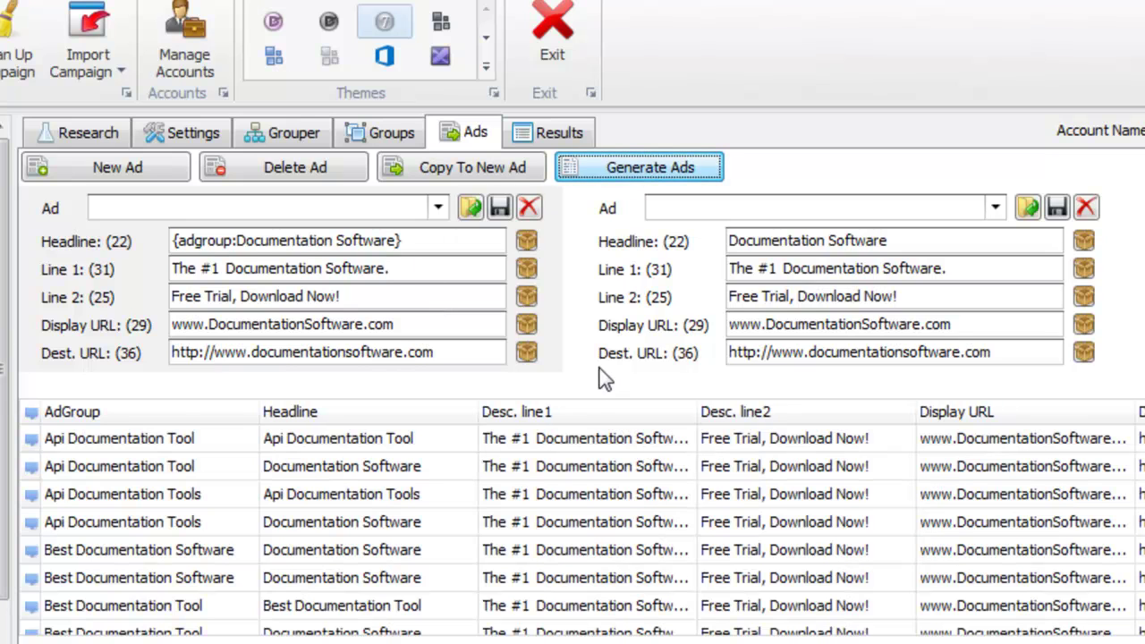
click(403, 497)
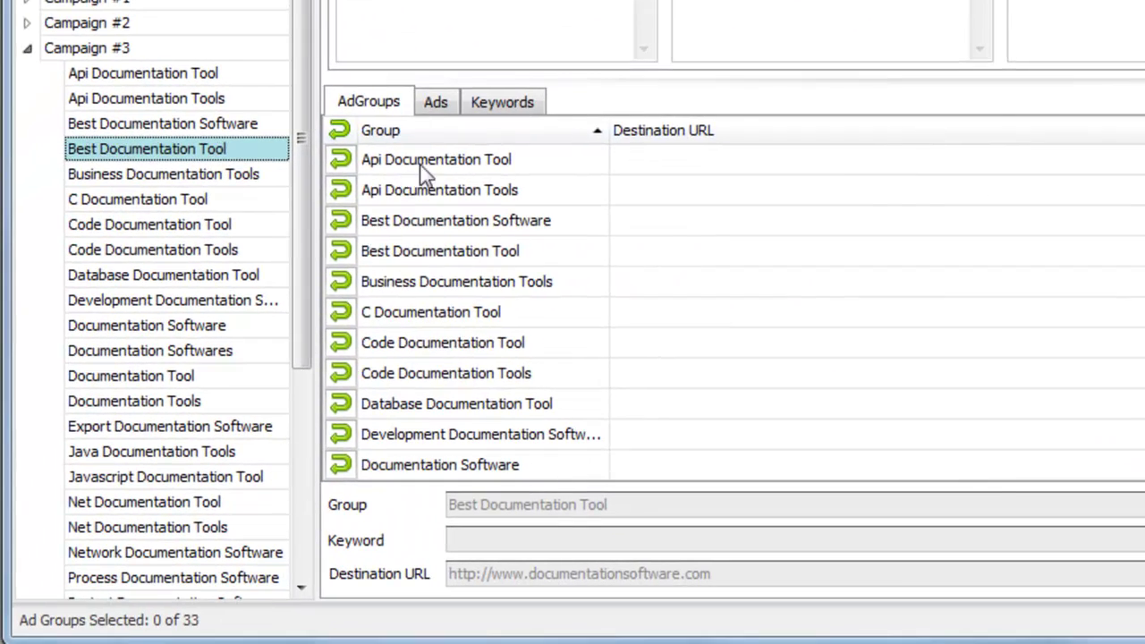
click(445, 104)
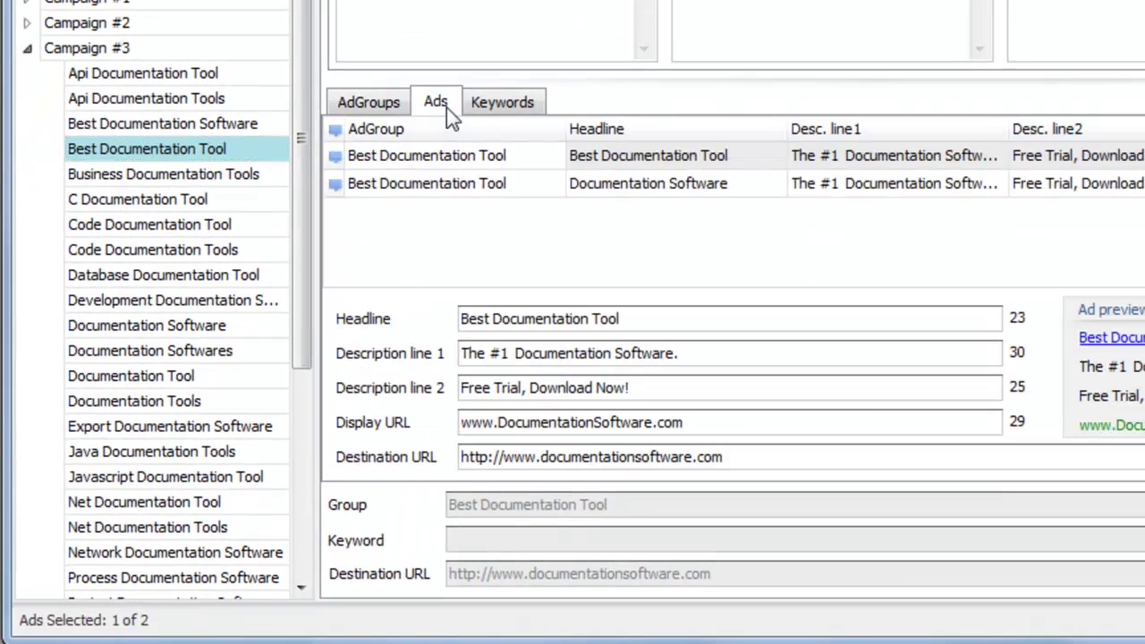
Compare the headlines of the two generated ads in the Best Documentation Tool ad group.
click(616, 190)
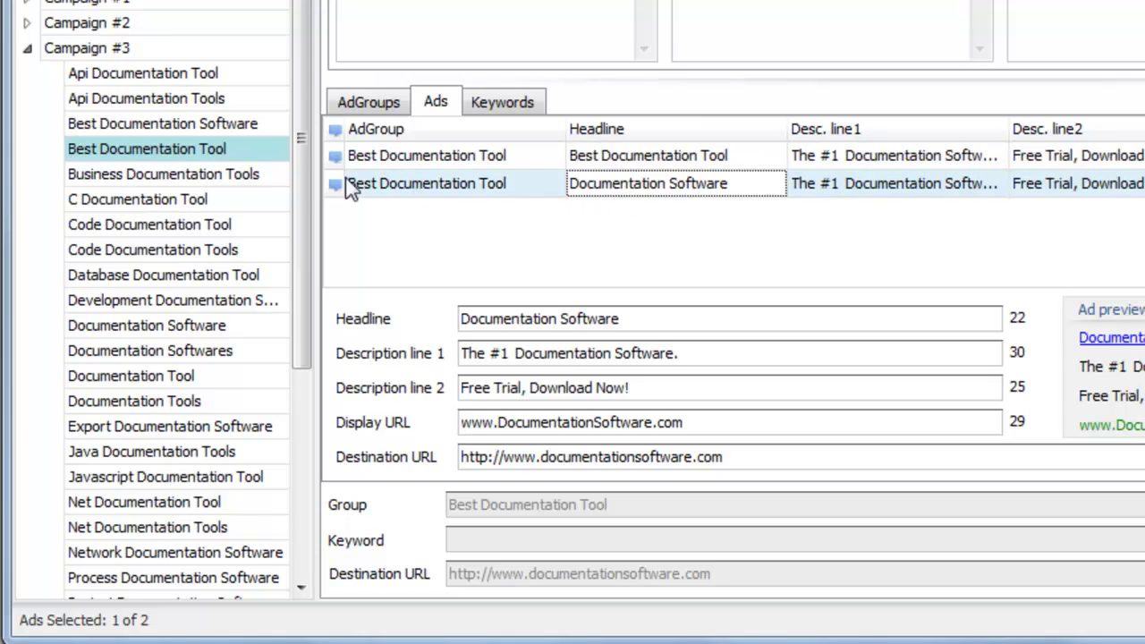
click(612, 163)
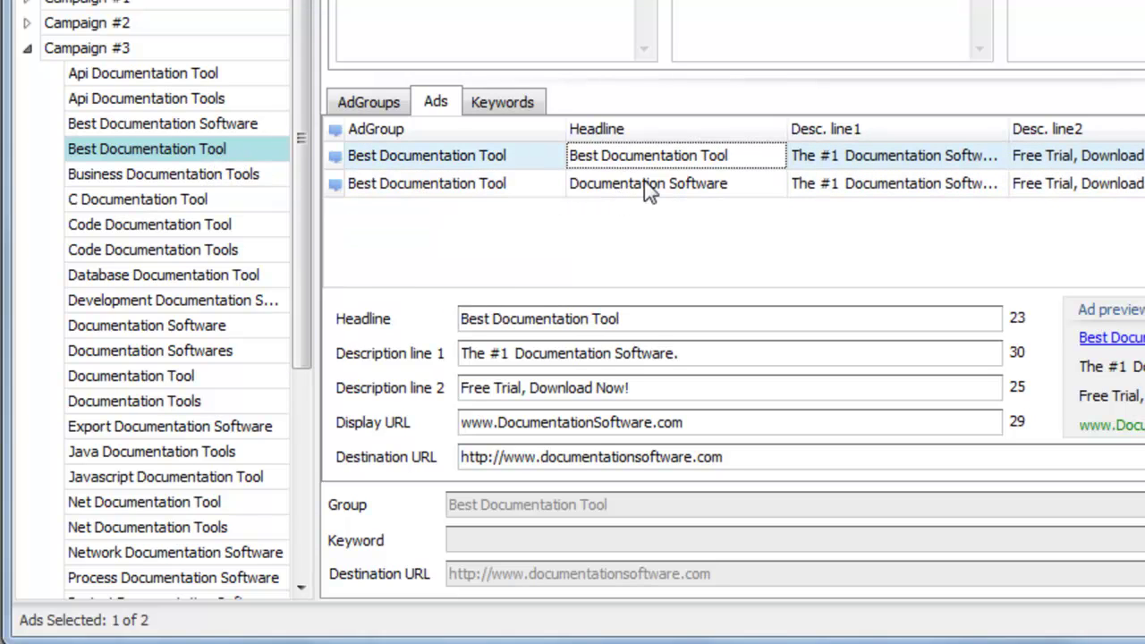
drag(652, 320, 332, 328)
click(713, 192)
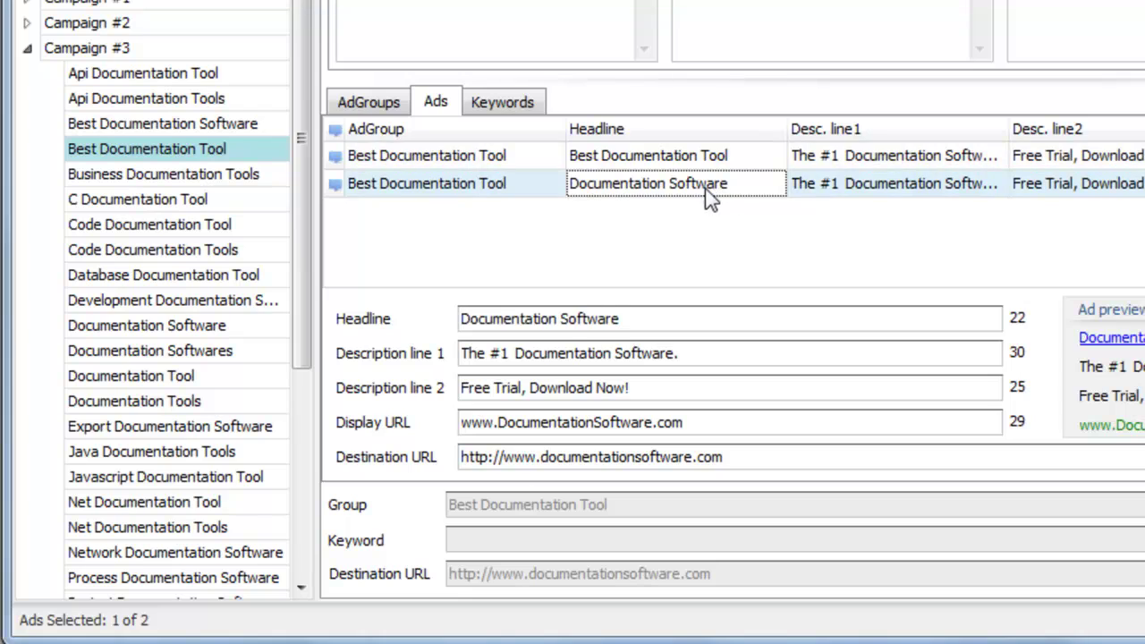
drag(617, 319, 432, 315)
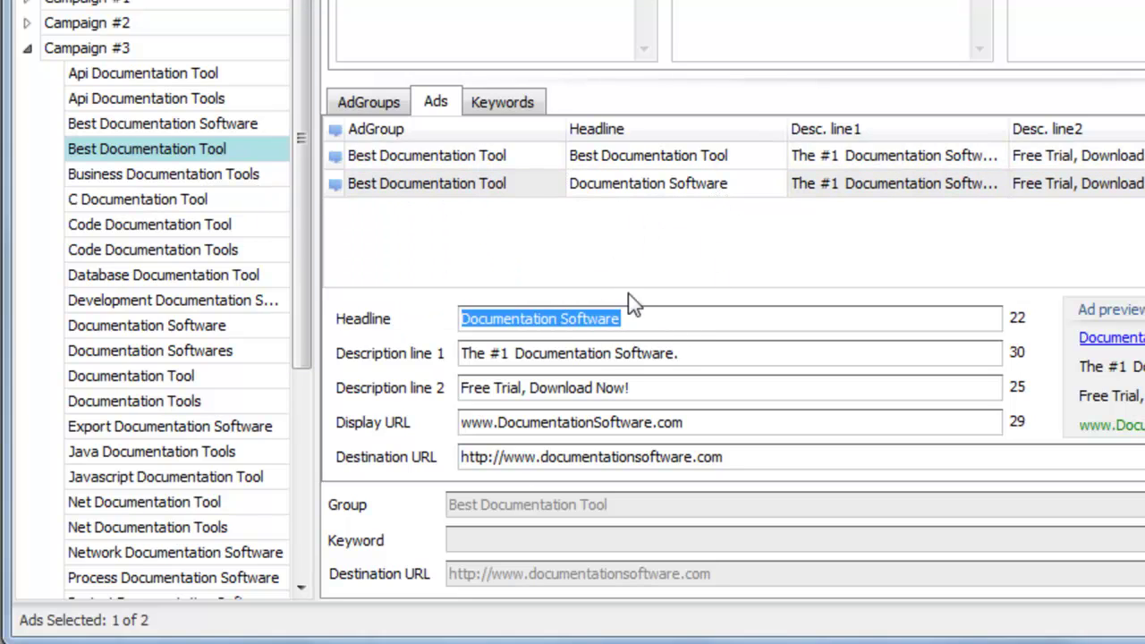
Change the headline of the first ad in the C Documentation Tool group to "C# Documentation Tool".
click(228, 199)
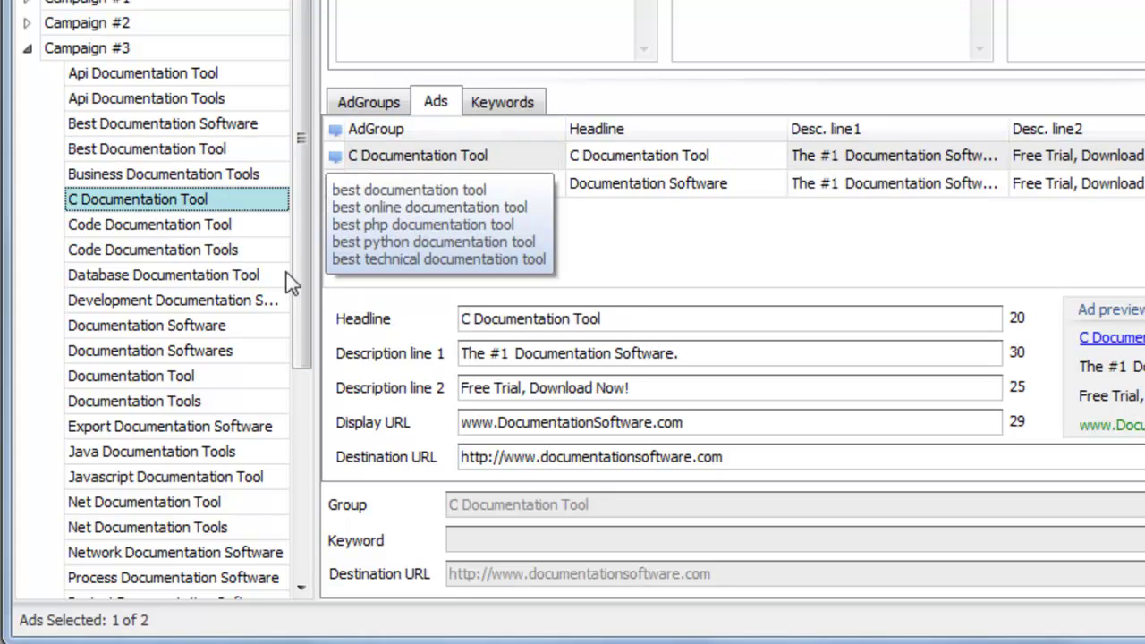
click(479, 319)
text(#)
click(569, 188)
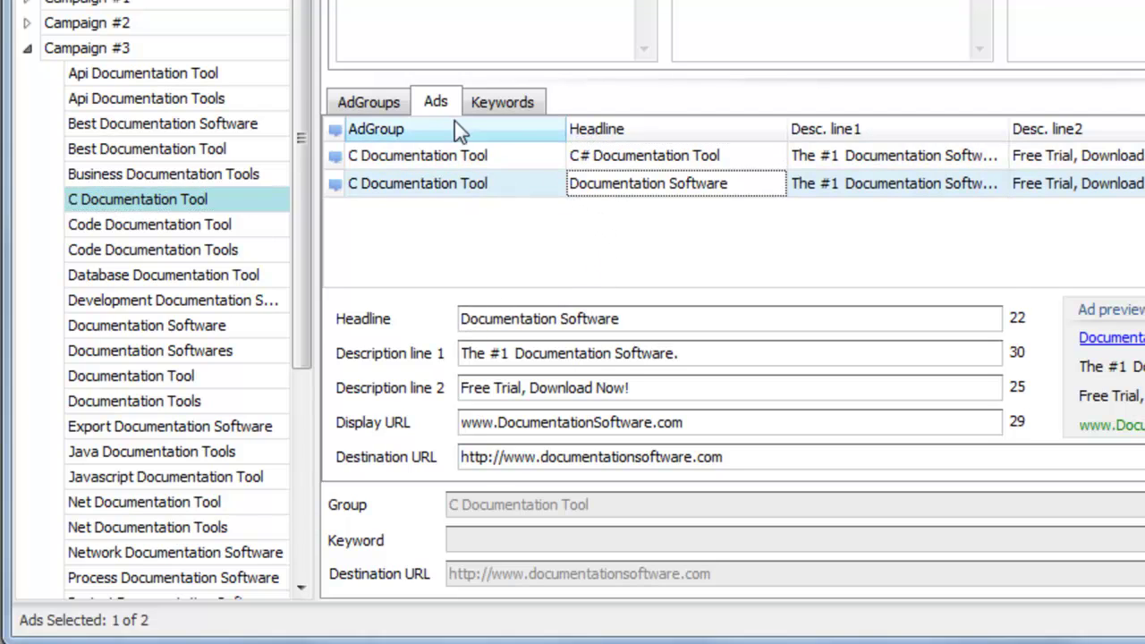
Review the keywords assigned to the C Documentation Tool ad group.
click(502, 103)
click(626, 205)
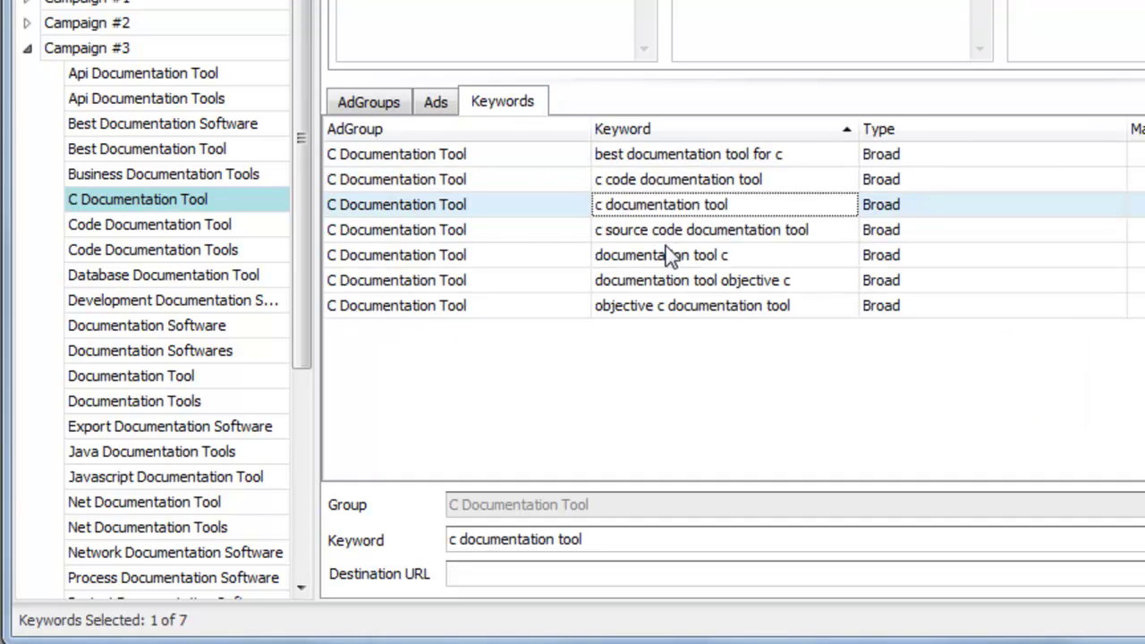
click(659, 255)
click(641, 233)
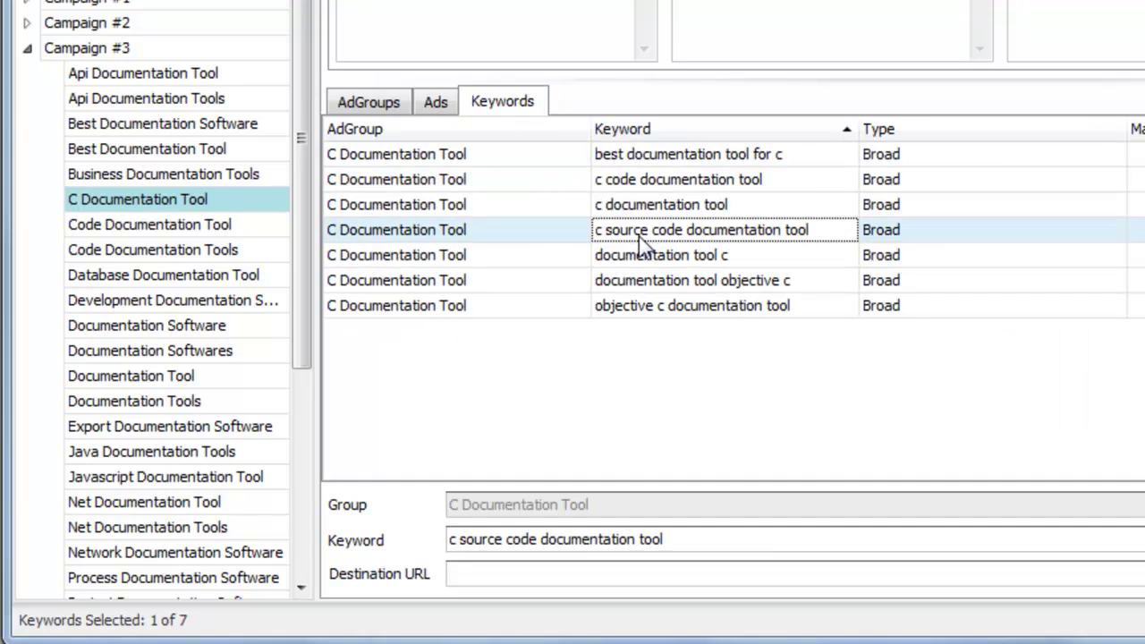
click(724, 258)
click(749, 305)
Check the keywords of further Campaign #3 ad groups, including Net Documentation Tool, Net Documentation Tools and Process Documentation Software.
click(225, 231)
click(228, 275)
click(230, 327)
drag(299, 289, 295, 389)
click(234, 250)
click(229, 352)
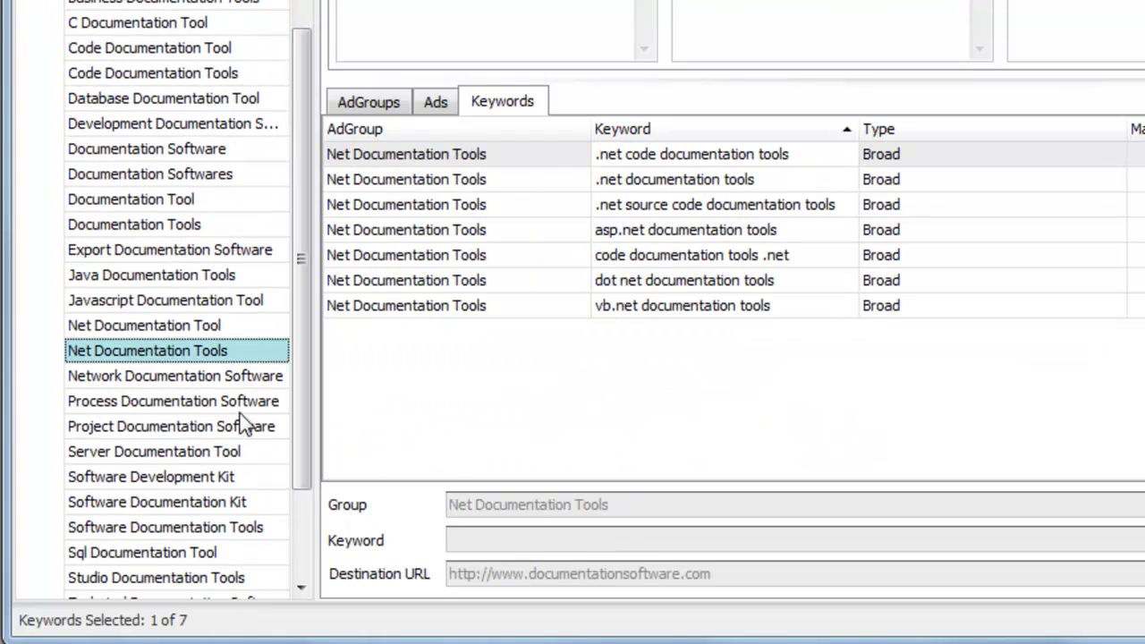
click(228, 403)
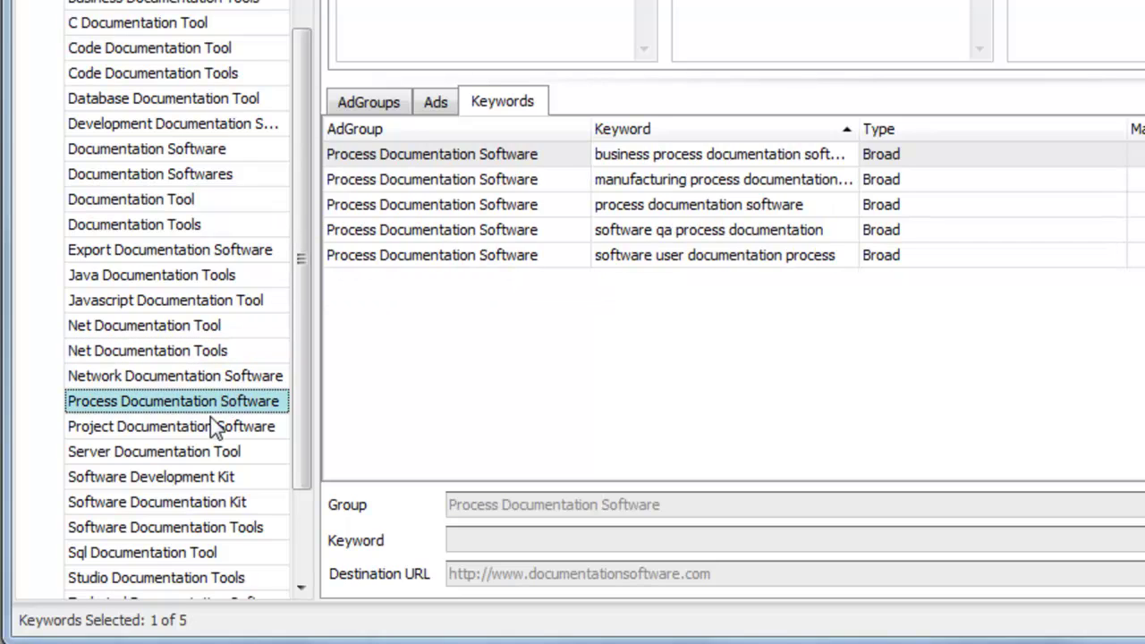
click(197, 355)
click(189, 328)
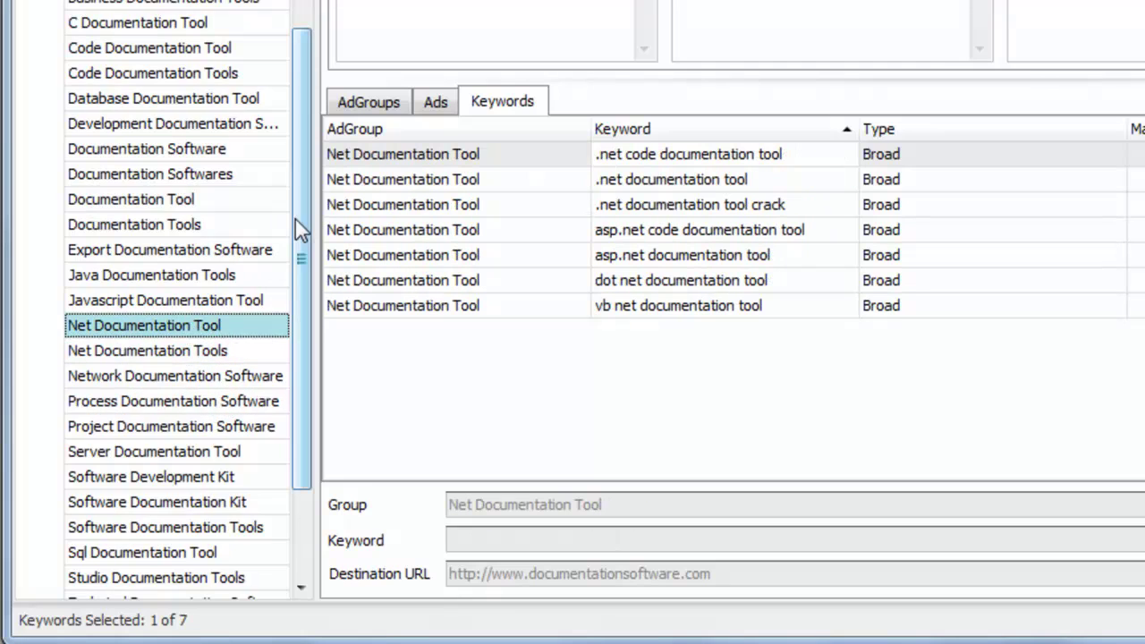
drag(297, 226, 313, 123)
click(225, 26)
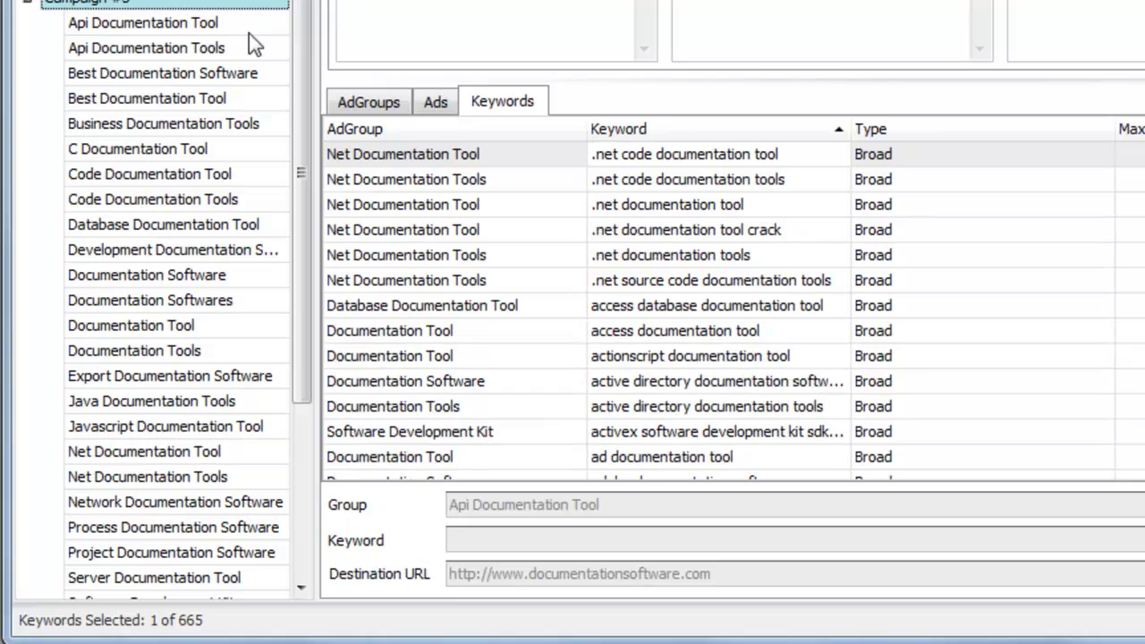
Merge the Api Documentation Tools ad group into the Api Documentation Tool ad group of Campaign #3.
click(255, 47)
click(624, 209)
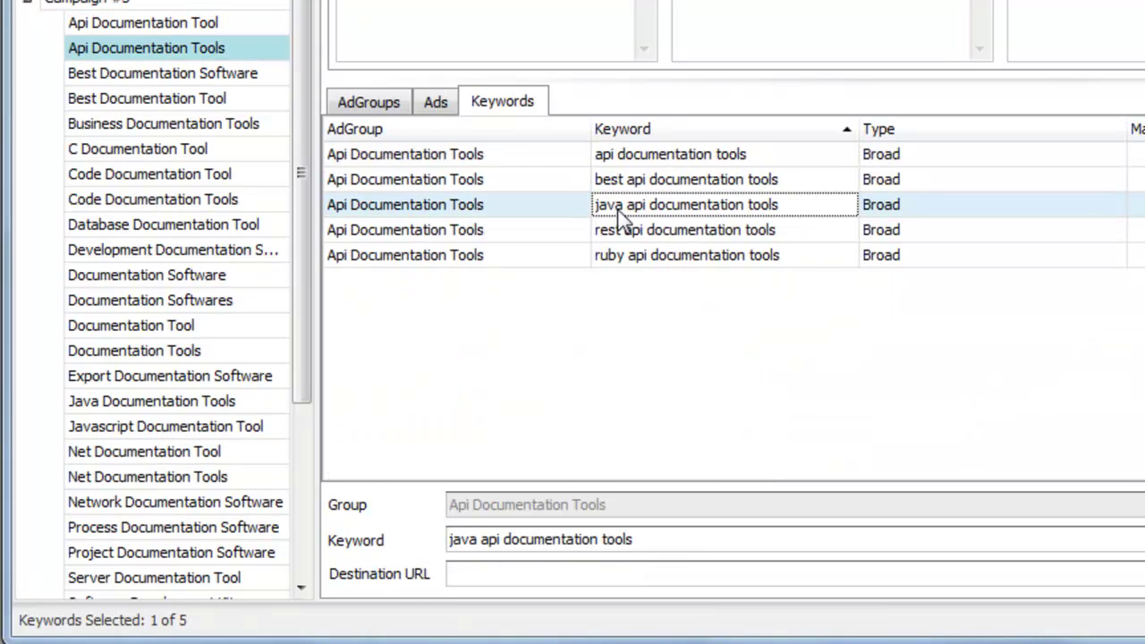
key(ctrl+a)
click(395, 102)
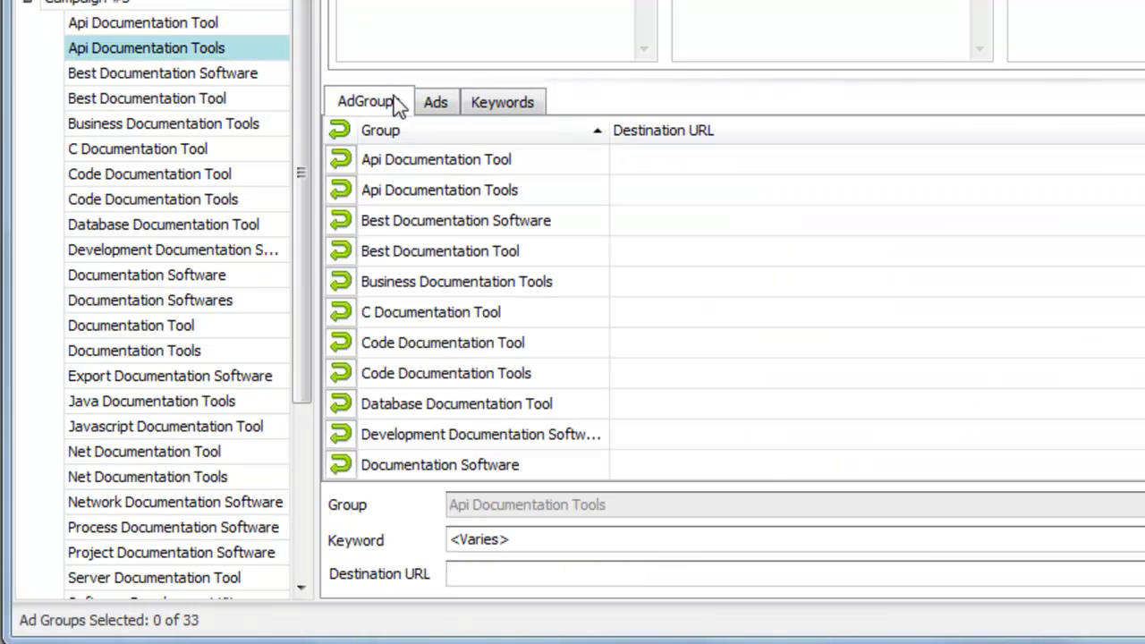
click(505, 192)
click(455, 166)
drag(458, 199, 216, 26)
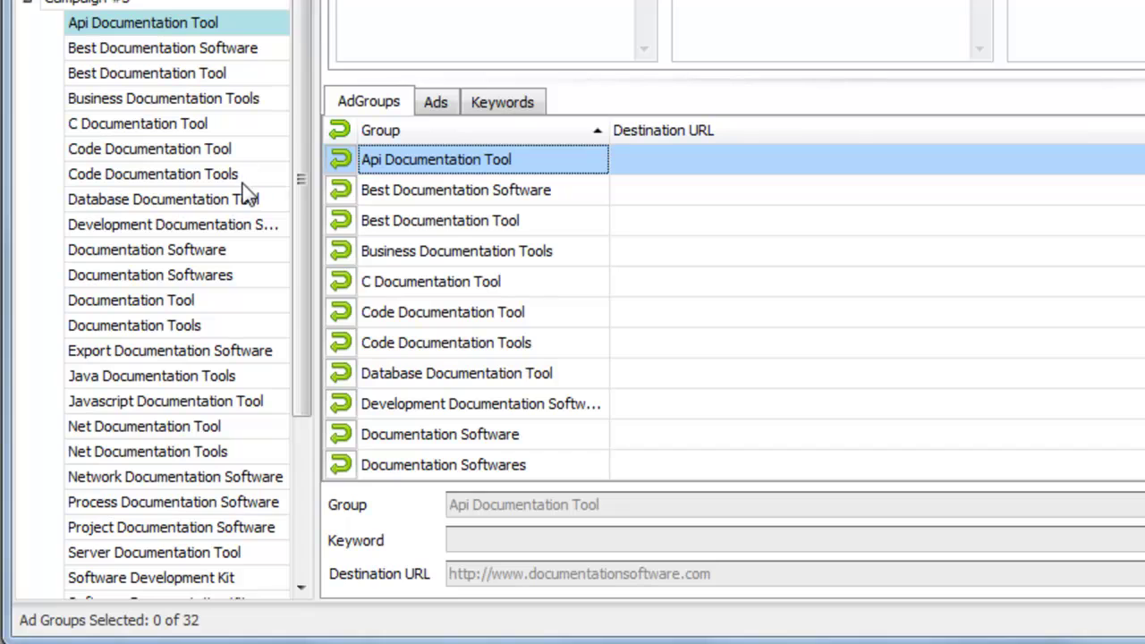
Merge the plural ad groups Code Documentation Tools, Documentation Softwares and Documentation Tools into their singular counterparts.
click(457, 351)
drag(458, 354, 248, 170)
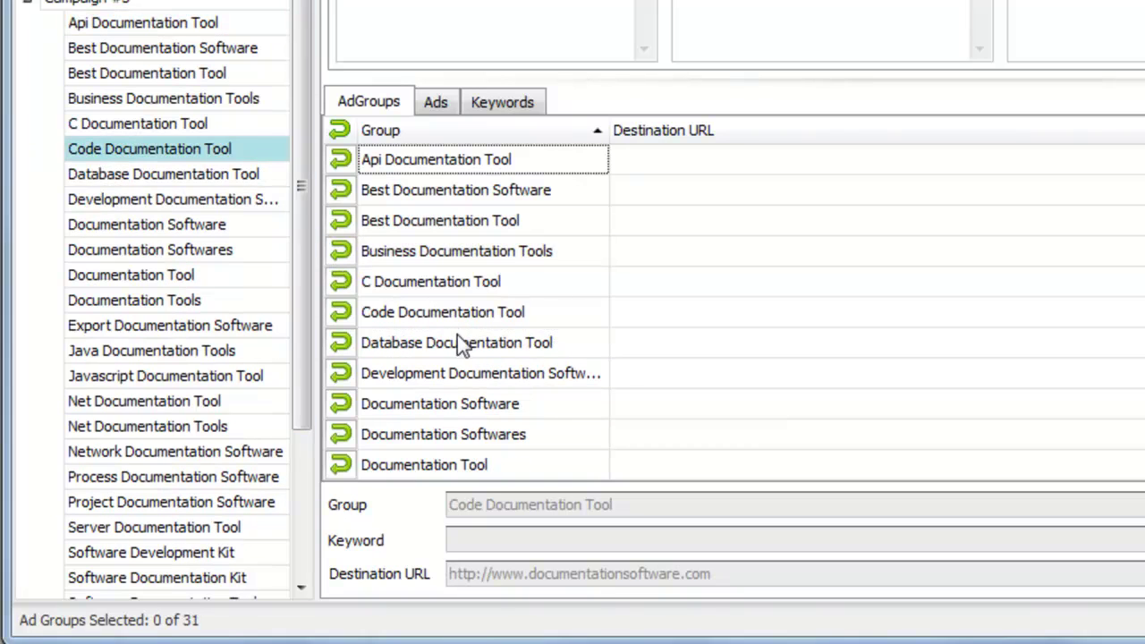
drag(465, 441, 310, 342)
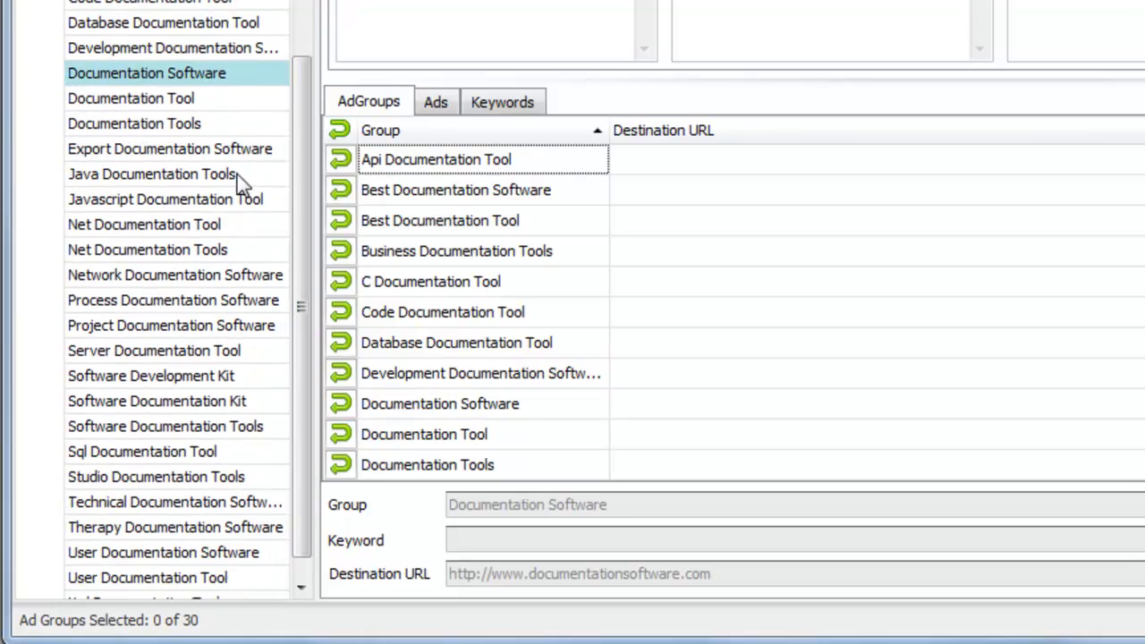
drag(491, 465, 230, 120)
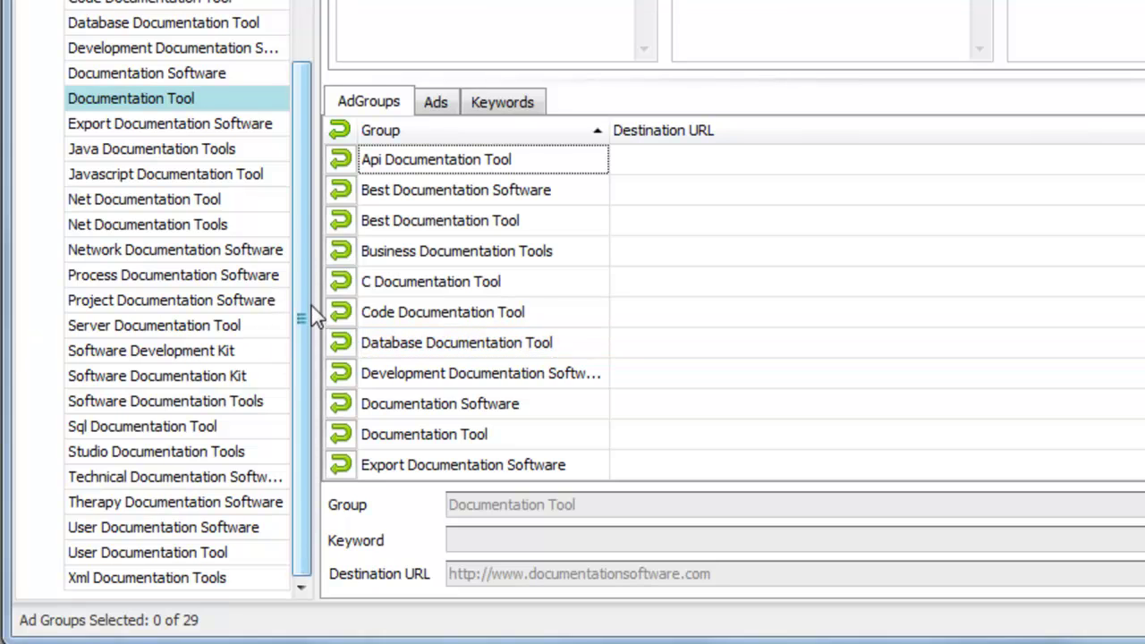
drag(305, 215, 302, 60)
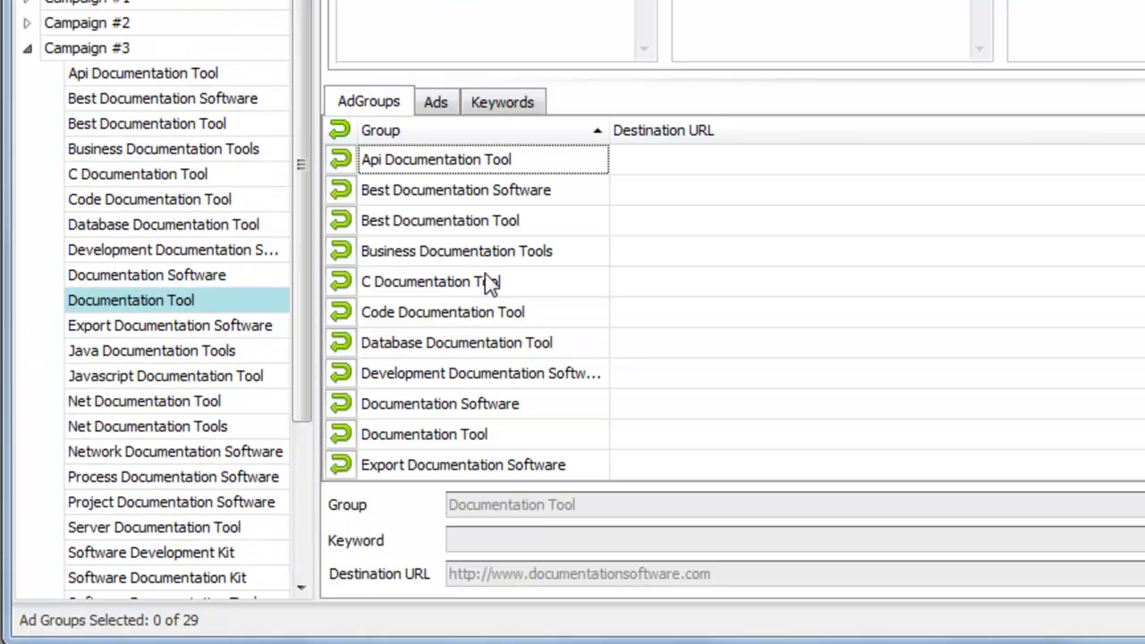
Review the generated ads across the merged ad groups and open the campaign results.
click(420, 162)
click(436, 102)
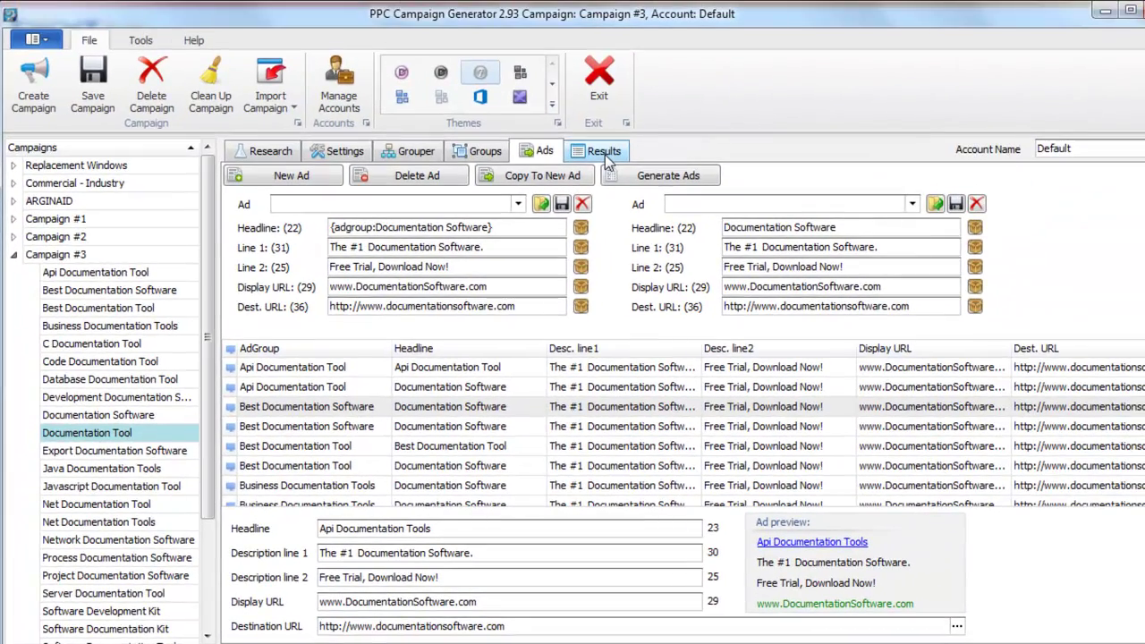
click(605, 155)
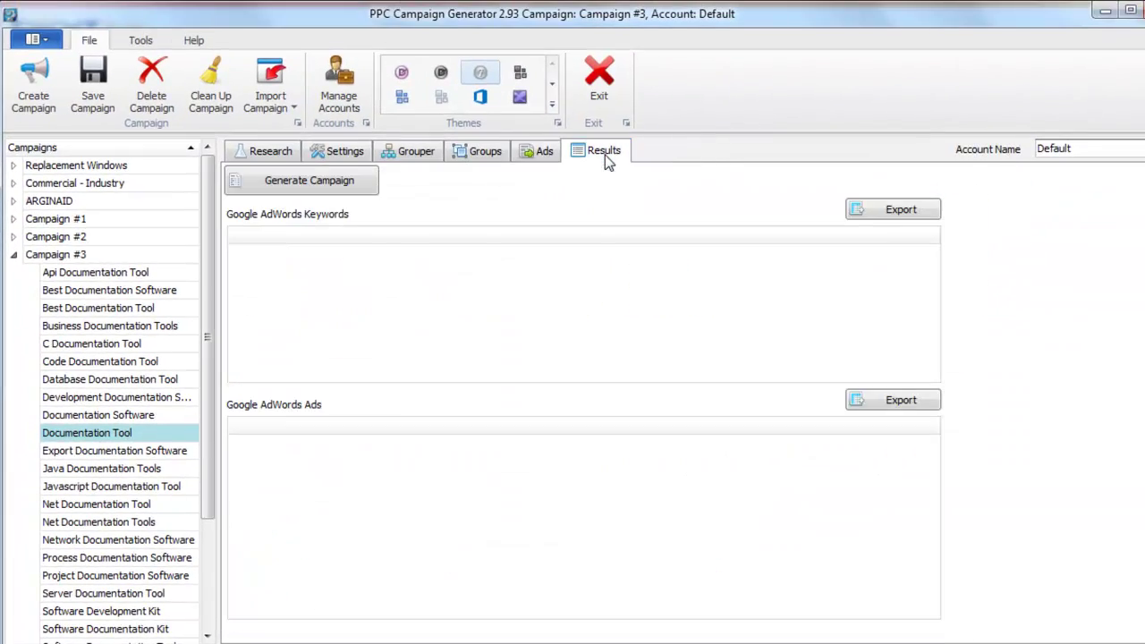
click(535, 152)
click(519, 430)
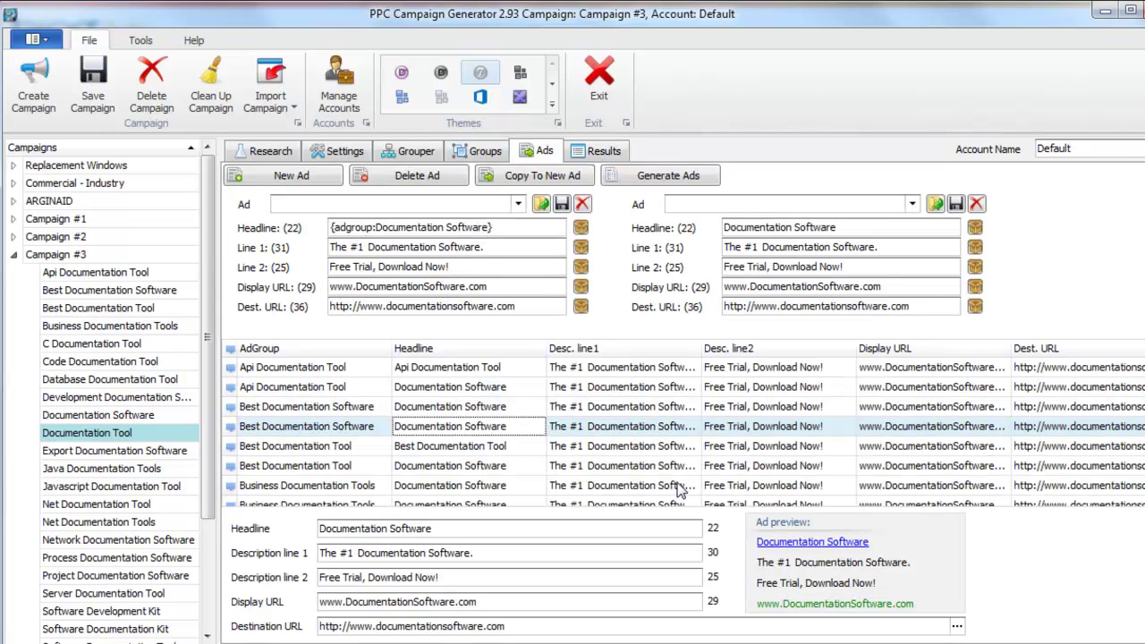
click(641, 407)
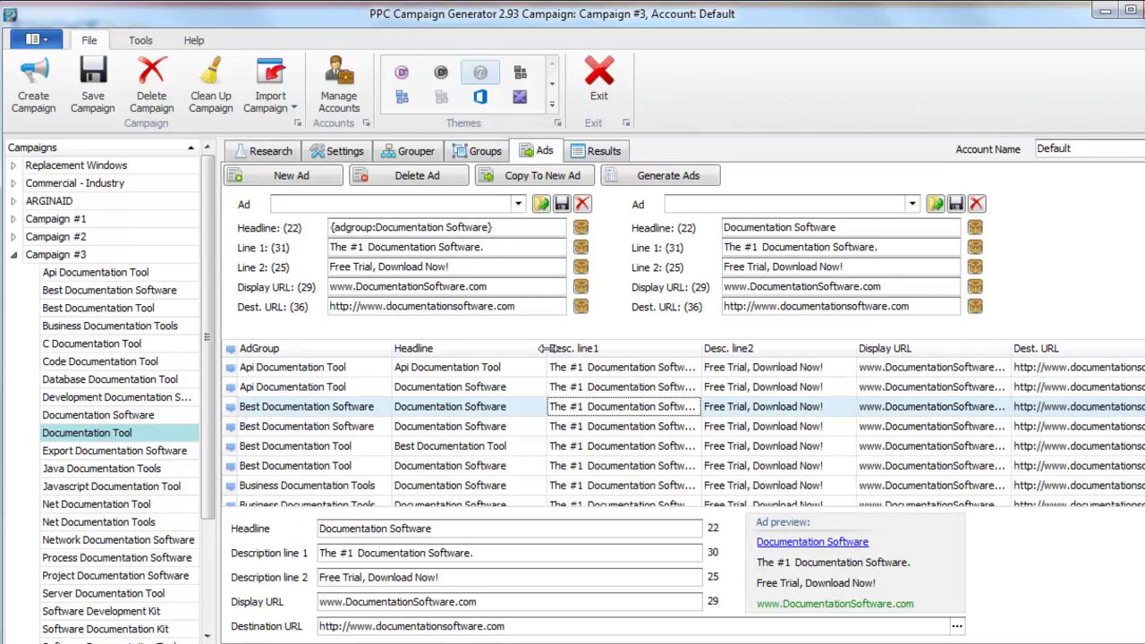
click(609, 468)
scroll(653, 457, down, 7)
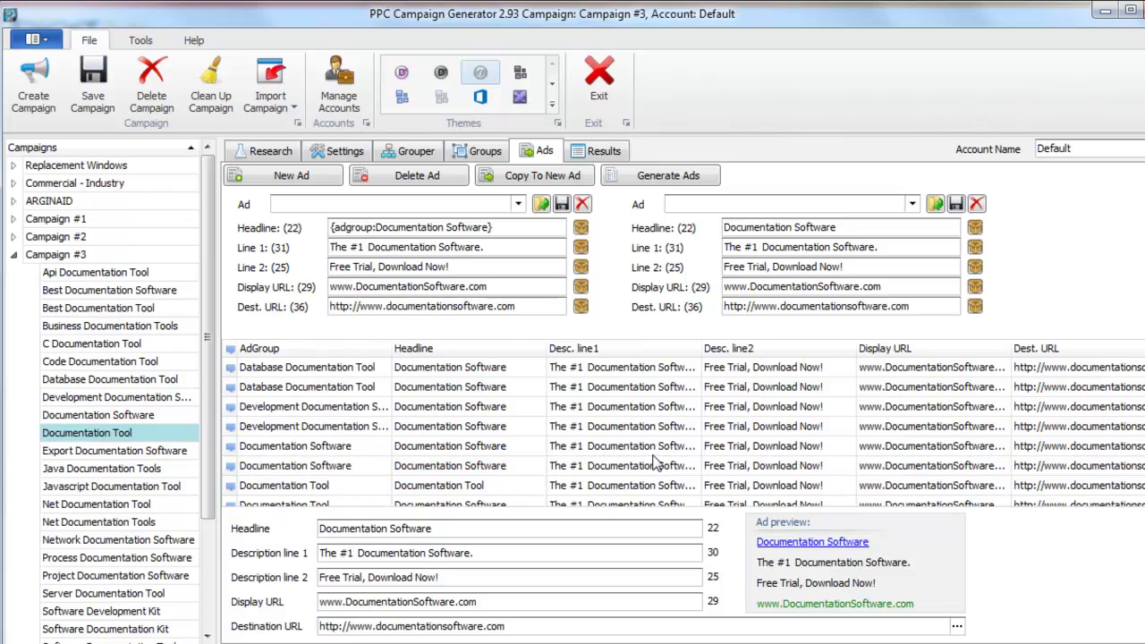
click(595, 465)
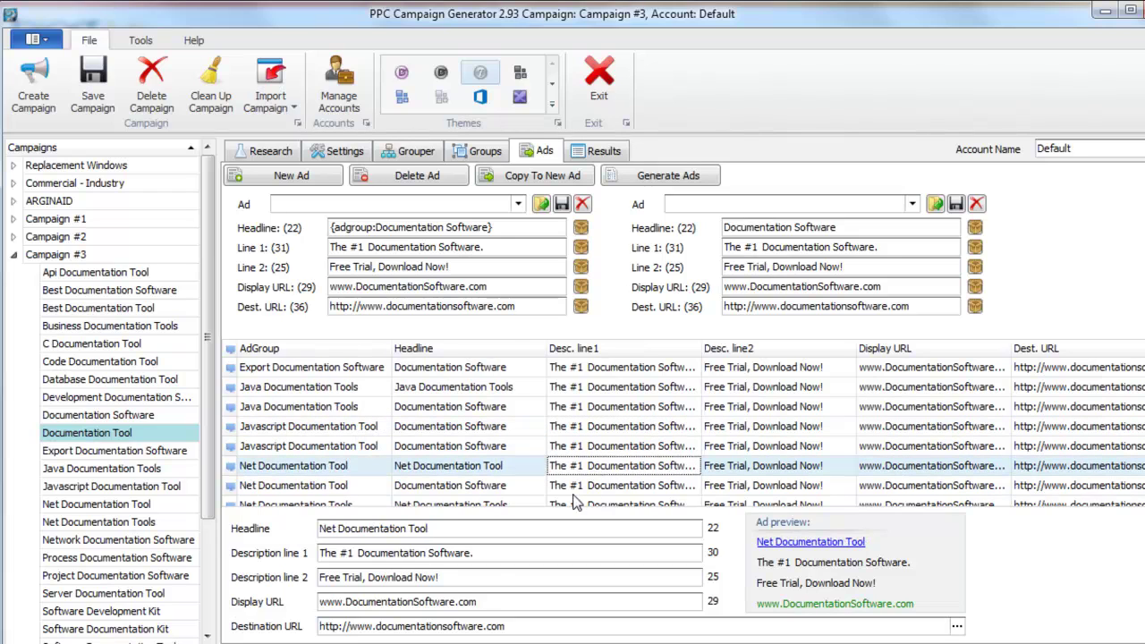
click(598, 151)
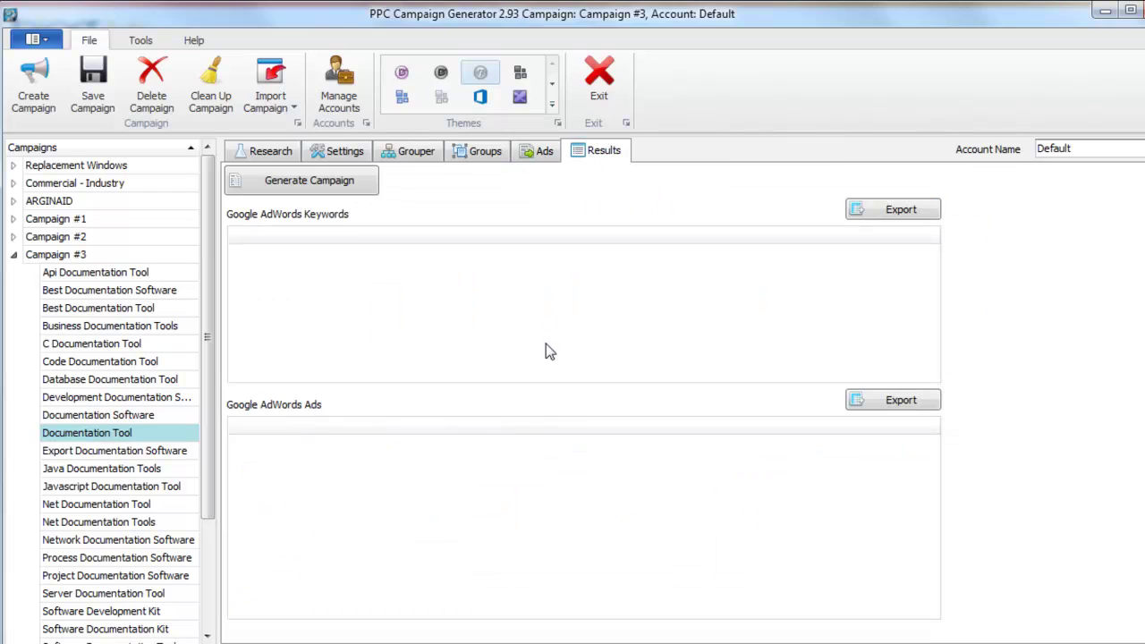
Show all Campaign #3 keywords and set the condition of the first keyword filter to does not contain.
click(140, 256)
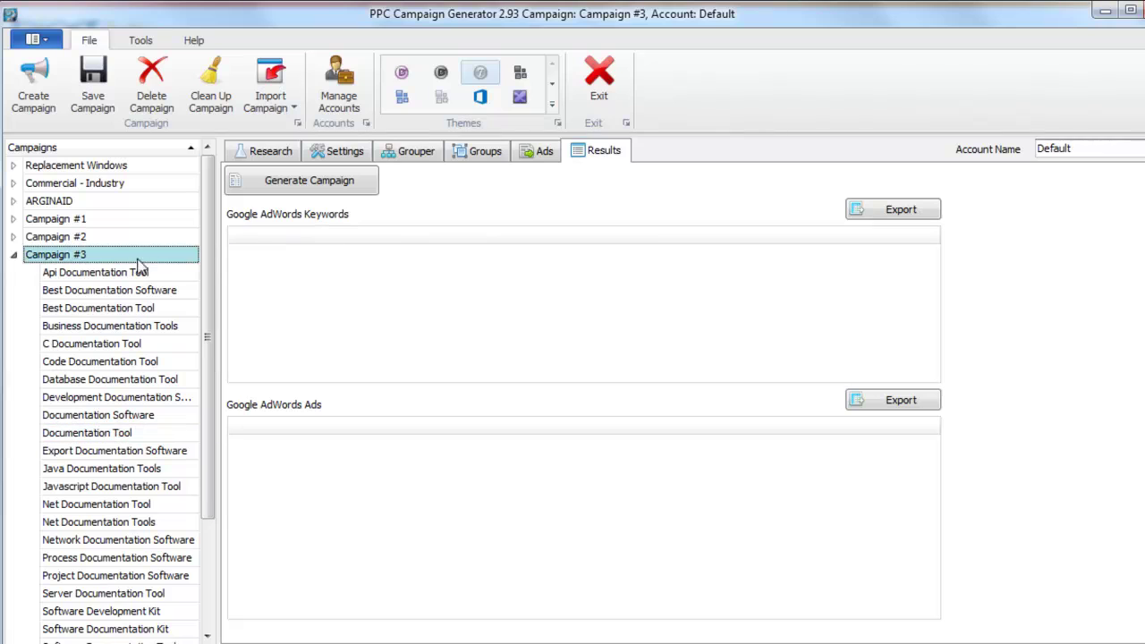
click(470, 155)
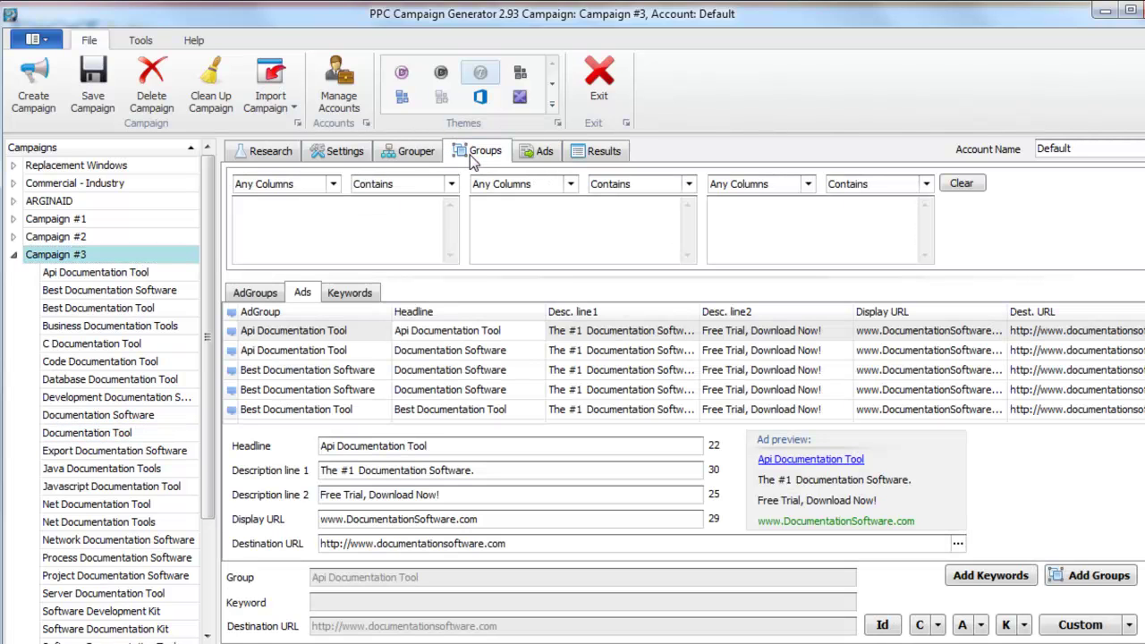
click(357, 298)
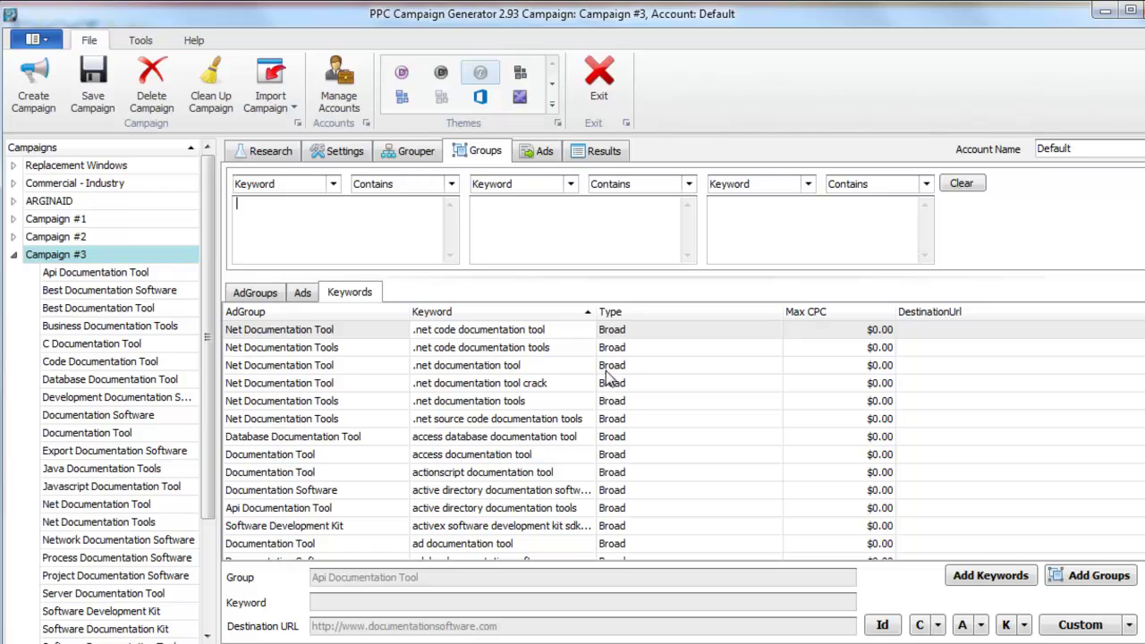
click(586, 421)
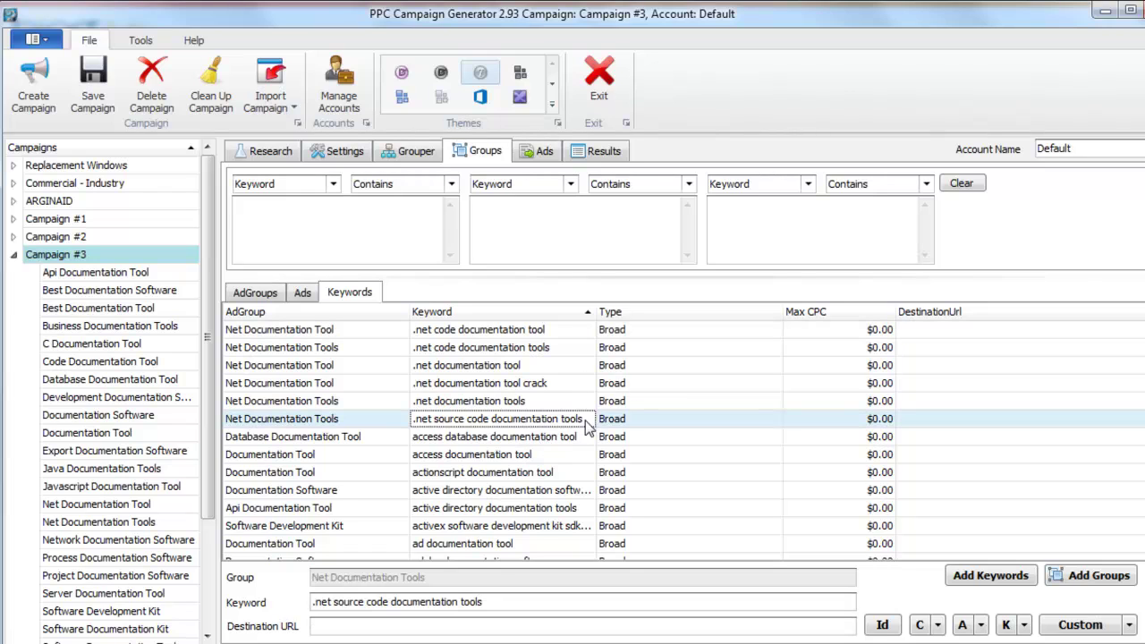
click(338, 187)
click(337, 187)
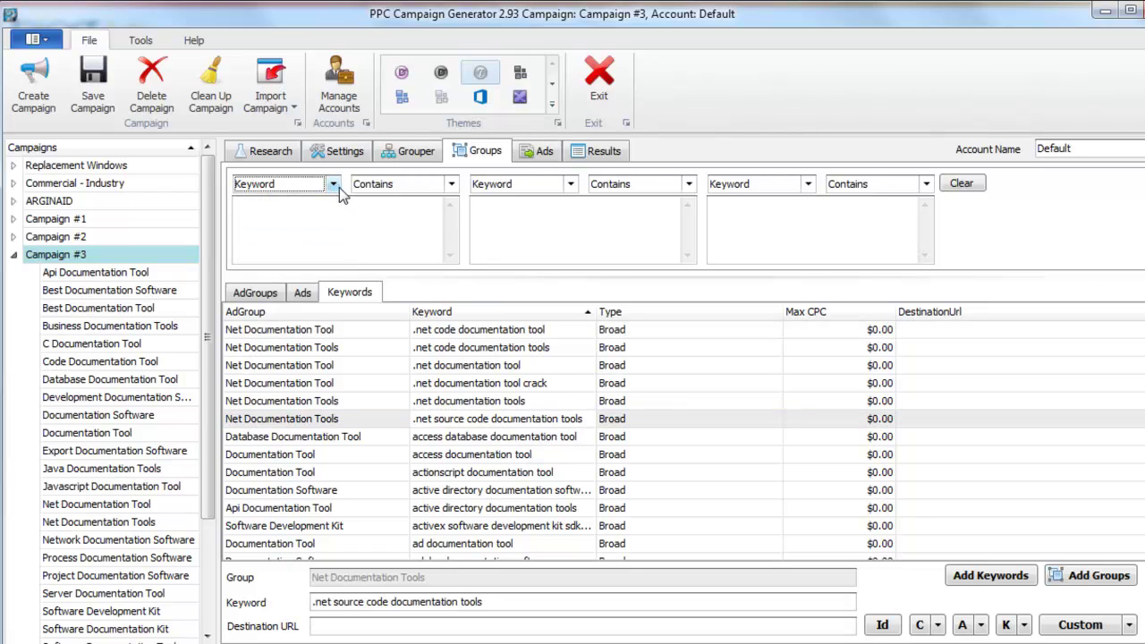
click(451, 186)
click(434, 249)
click(408, 225)
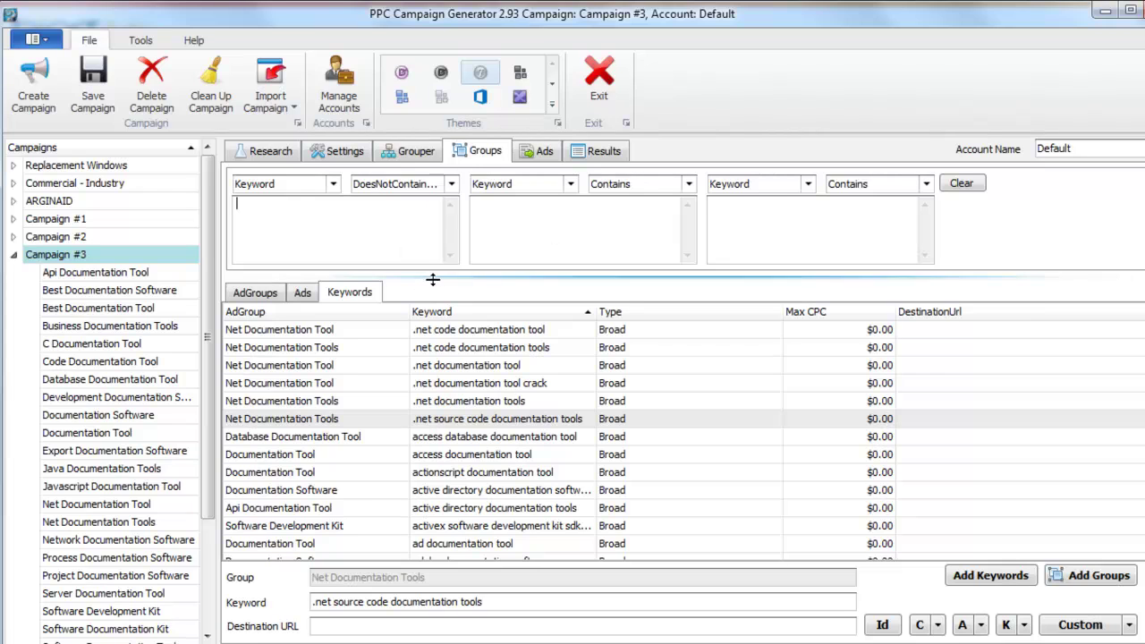
Filter the keywords to those without the full words software, tool and tools, and look through the matching entries.
scroll(595, 339, down, 7)
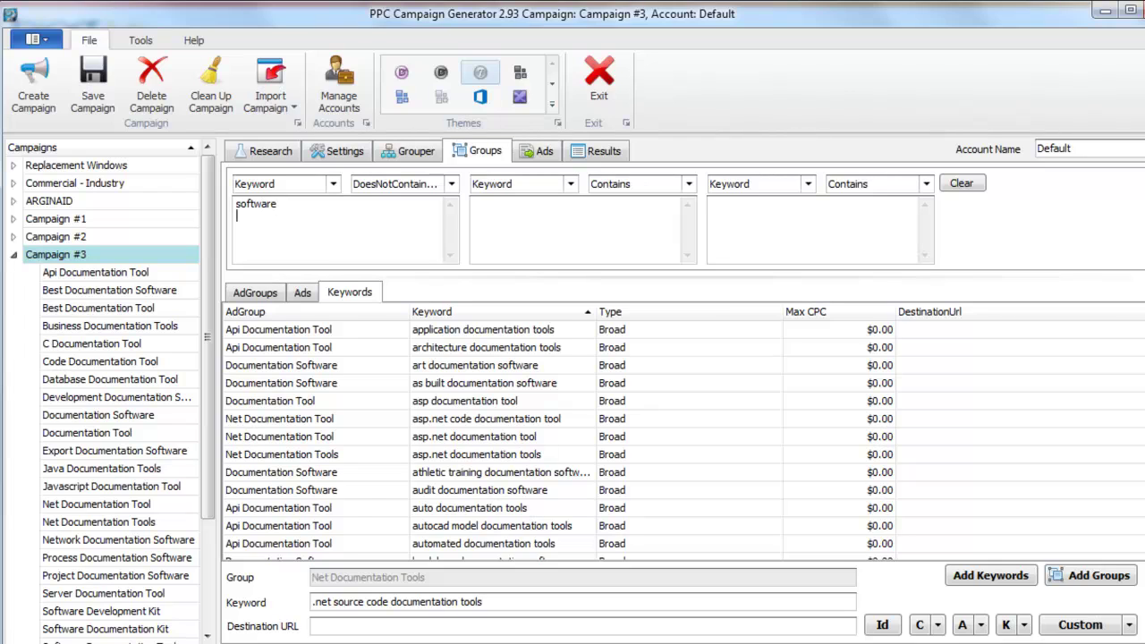
text(tool)
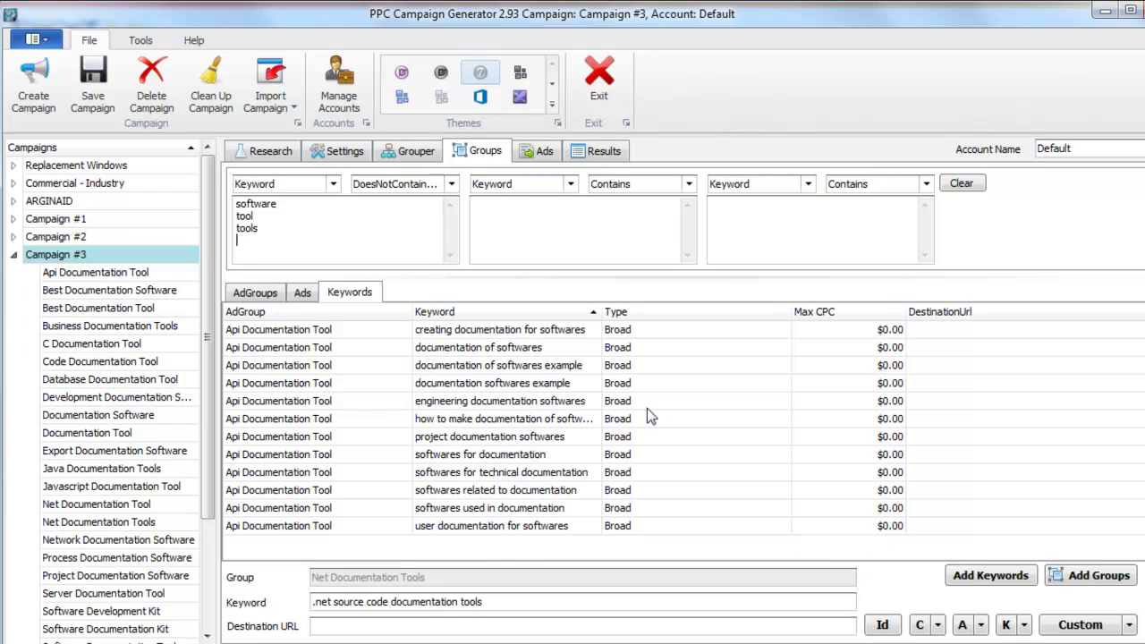
click(562, 405)
click(575, 456)
click(519, 367)
click(550, 331)
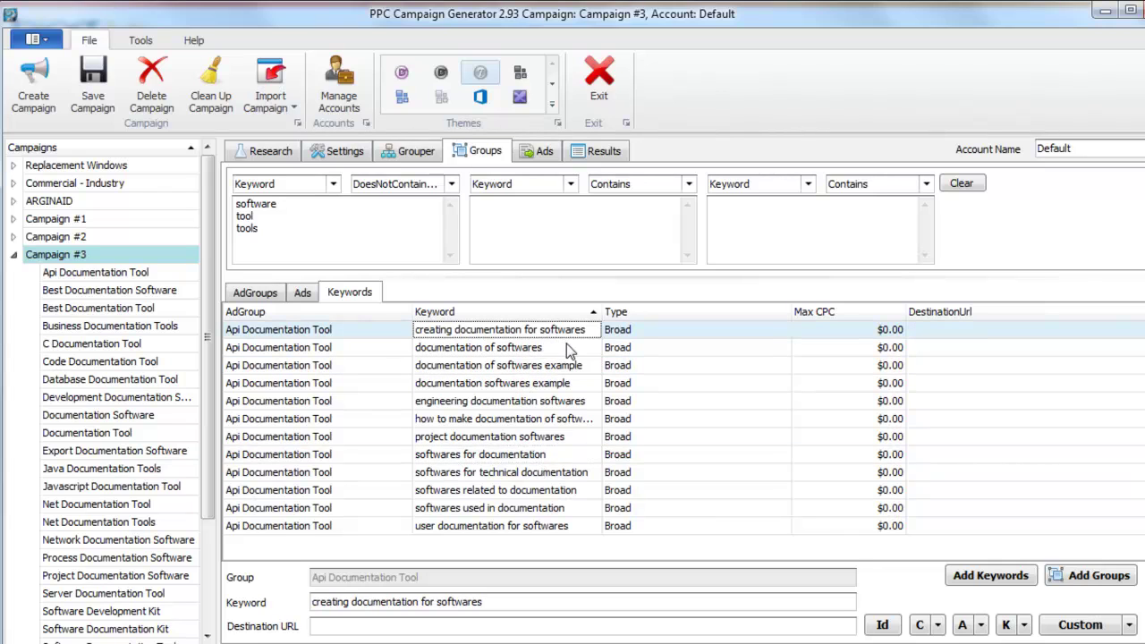
click(568, 437)
click(562, 474)
click(519, 386)
click(412, 437)
Filter the keywords by the full word actionscript to delete the keyword actionscript documentation tool, and clear all filters.
drag(301, 242, 168, 173)
key(Delete)
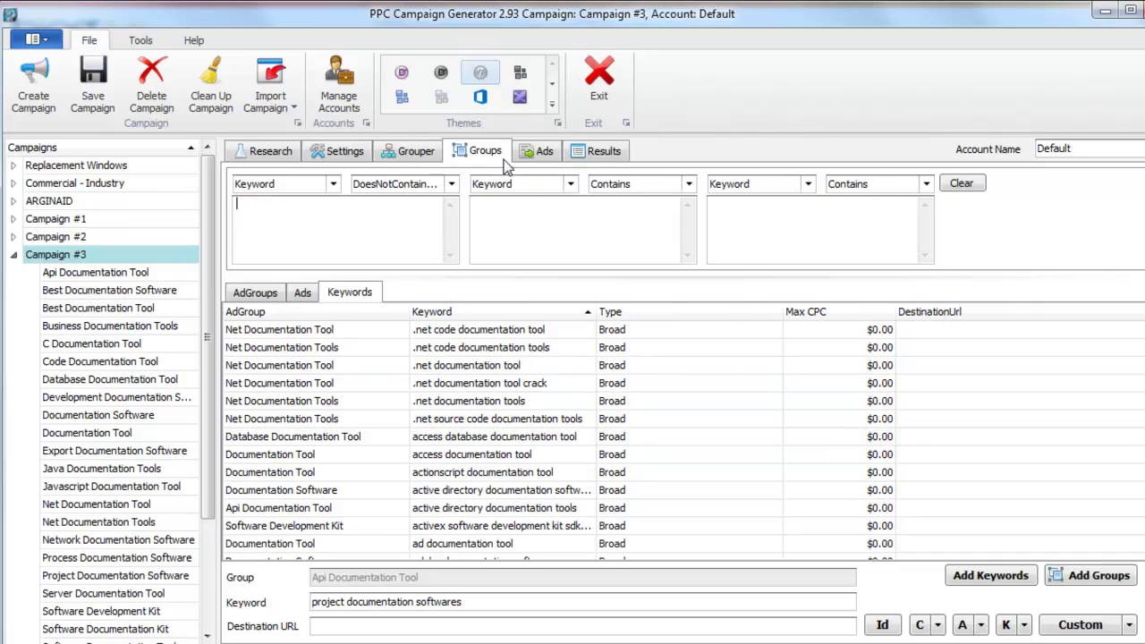
click(548, 419)
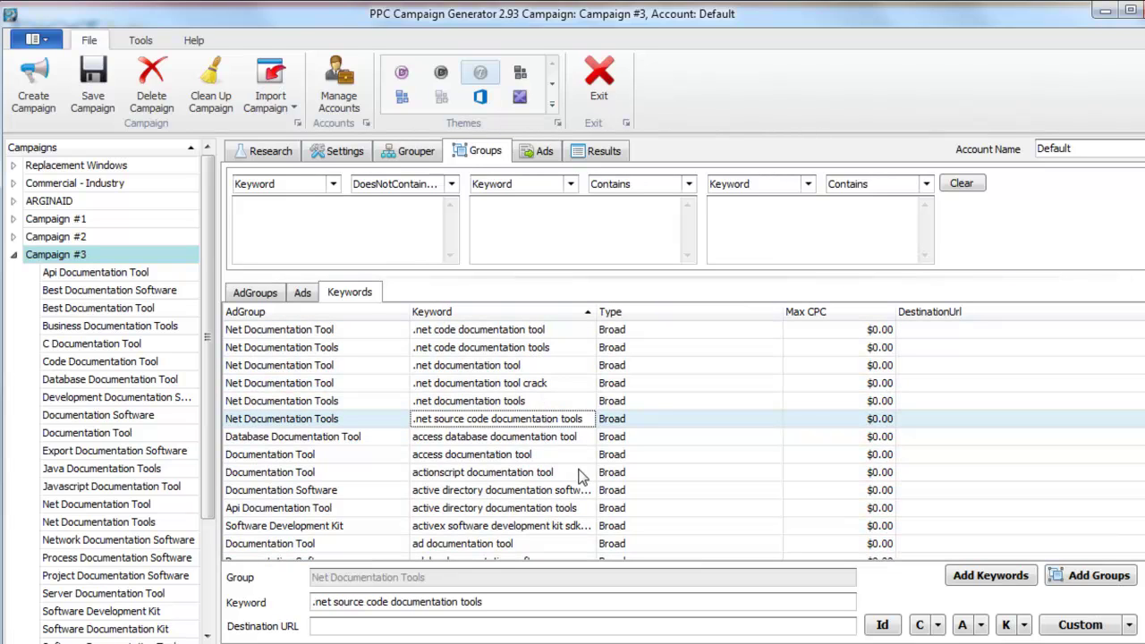
click(447, 185)
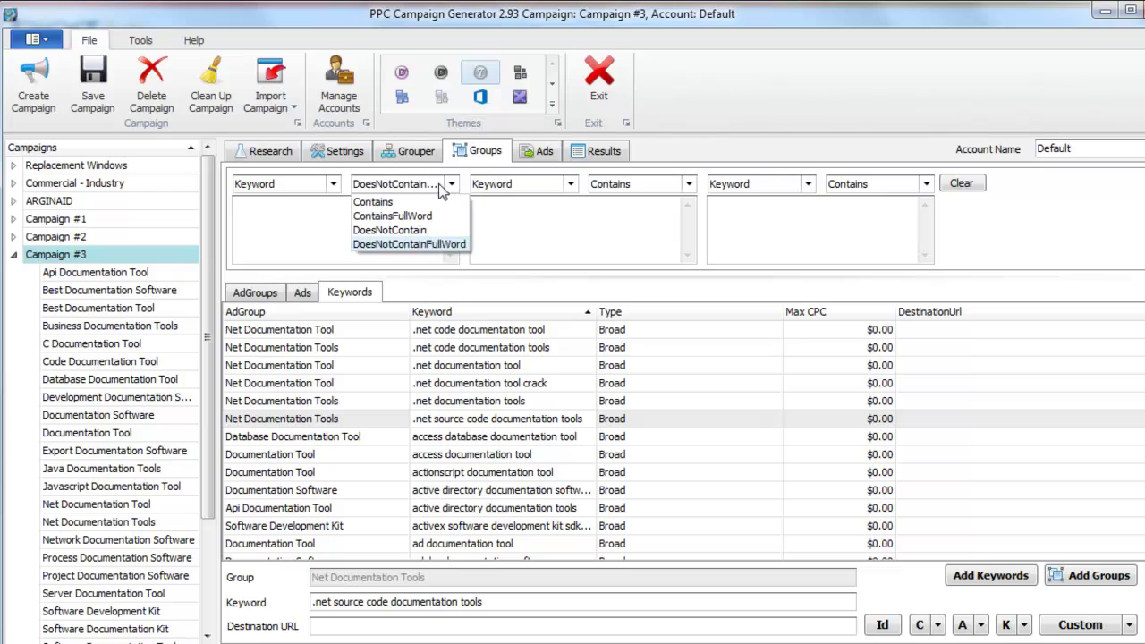
click(430, 217)
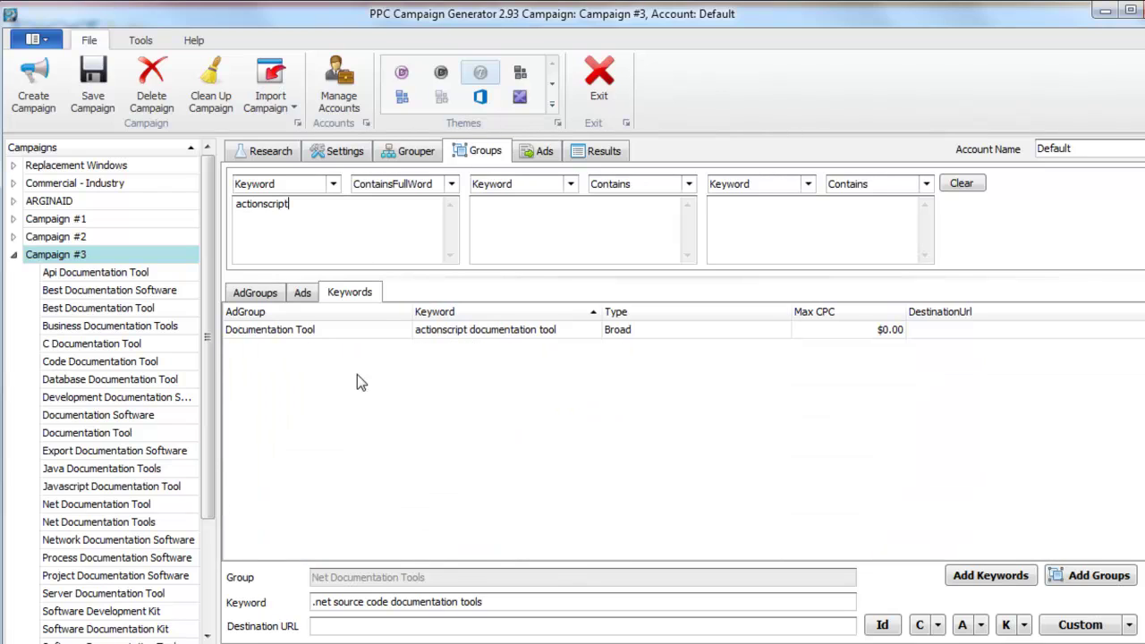
click(358, 380)
key(Delete)
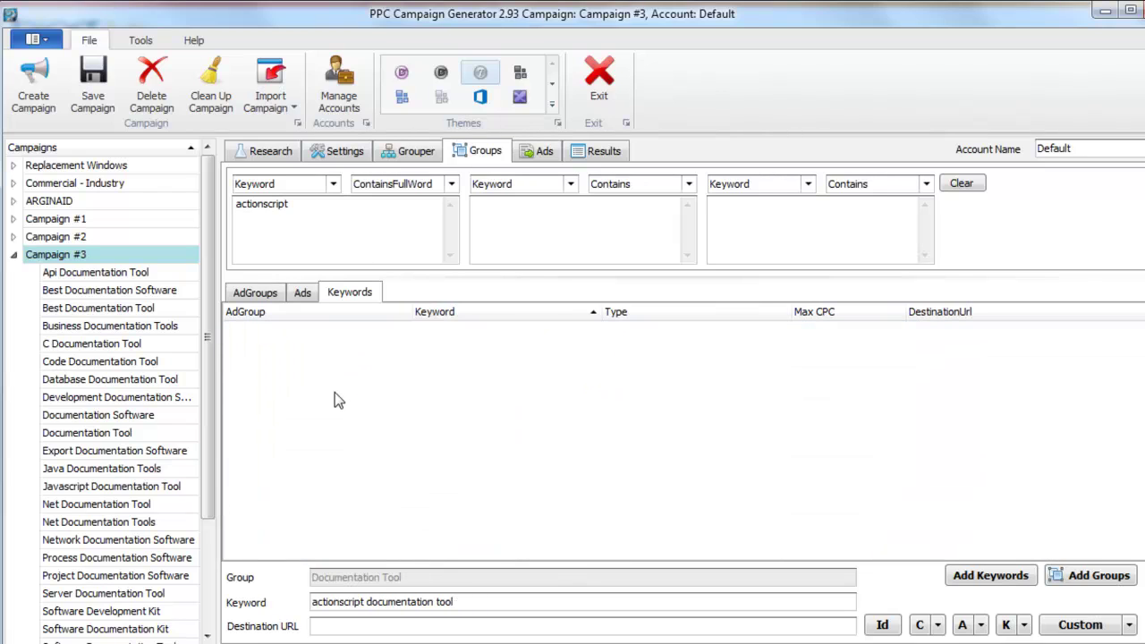
click(961, 183)
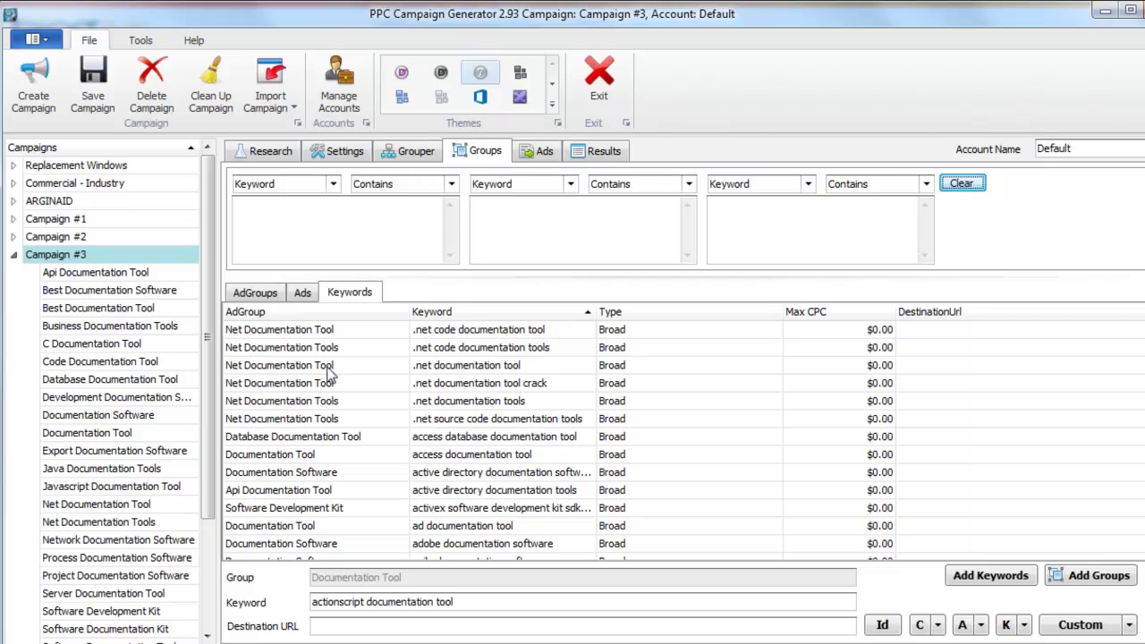
Generate the results for Campaign #3 and copy all rows of the Google AdWords keywords table.
click(612, 158)
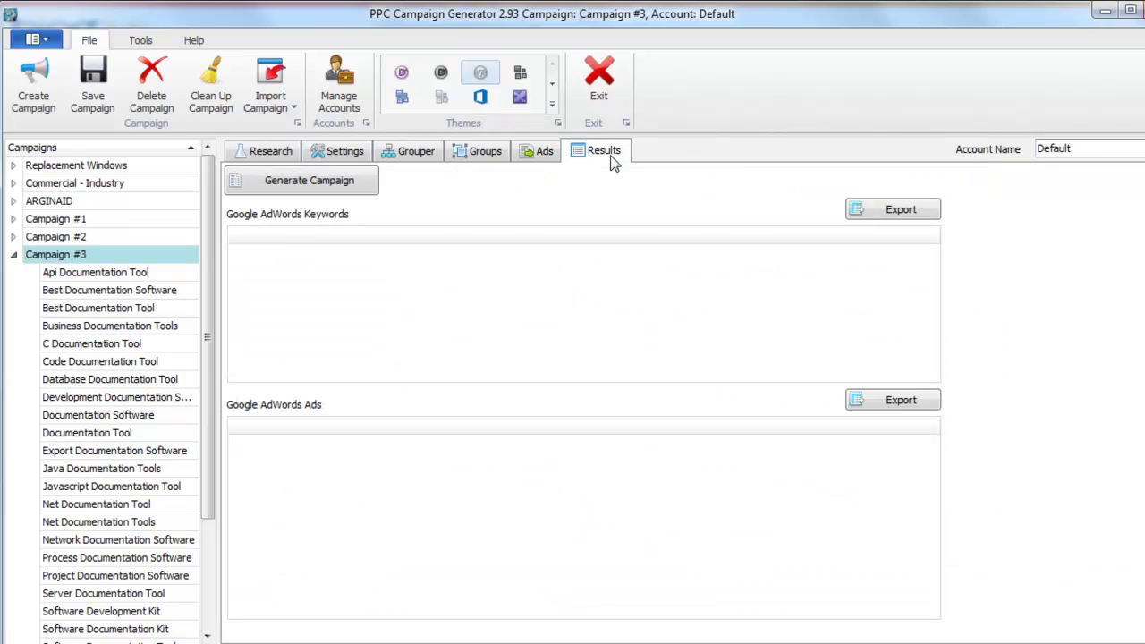
click(370, 185)
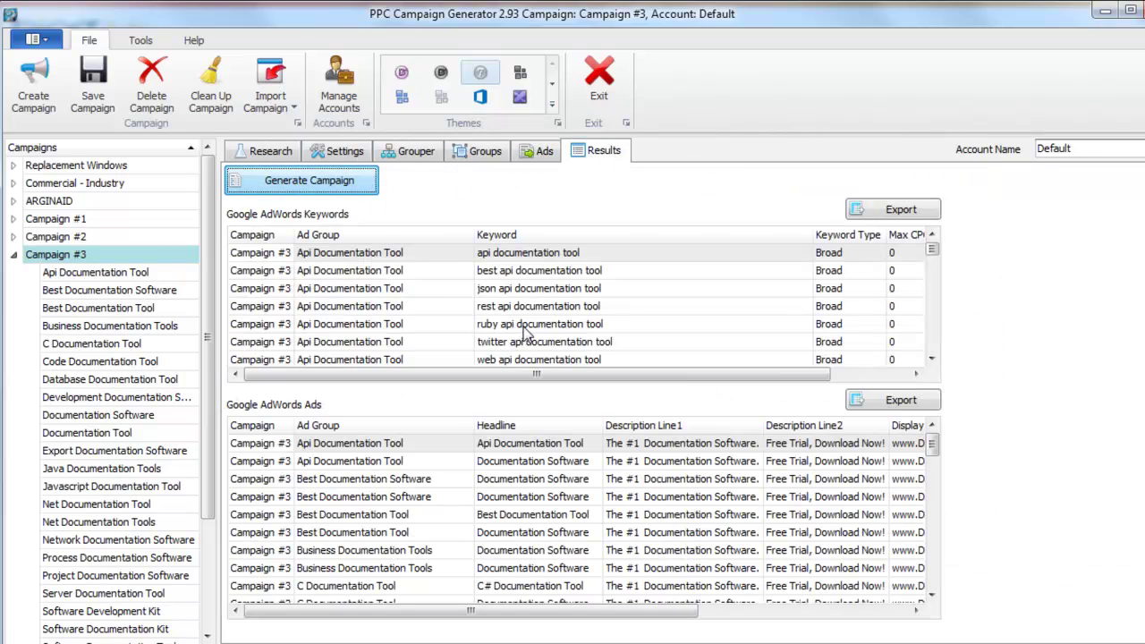
click(713, 333)
key(ctrl+a)
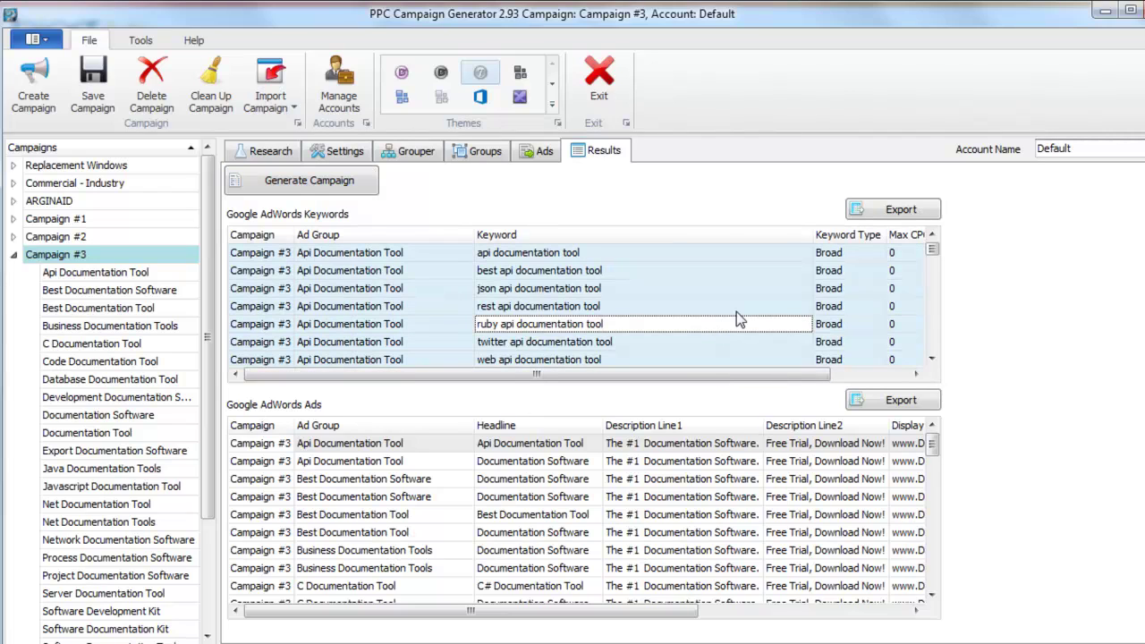
key(Up)
key(ctrl+a)
mouse_move(753, 374)
mouse_down()
mouse_move(806, 374)
mouse_move(757, 376)
mouse_up()
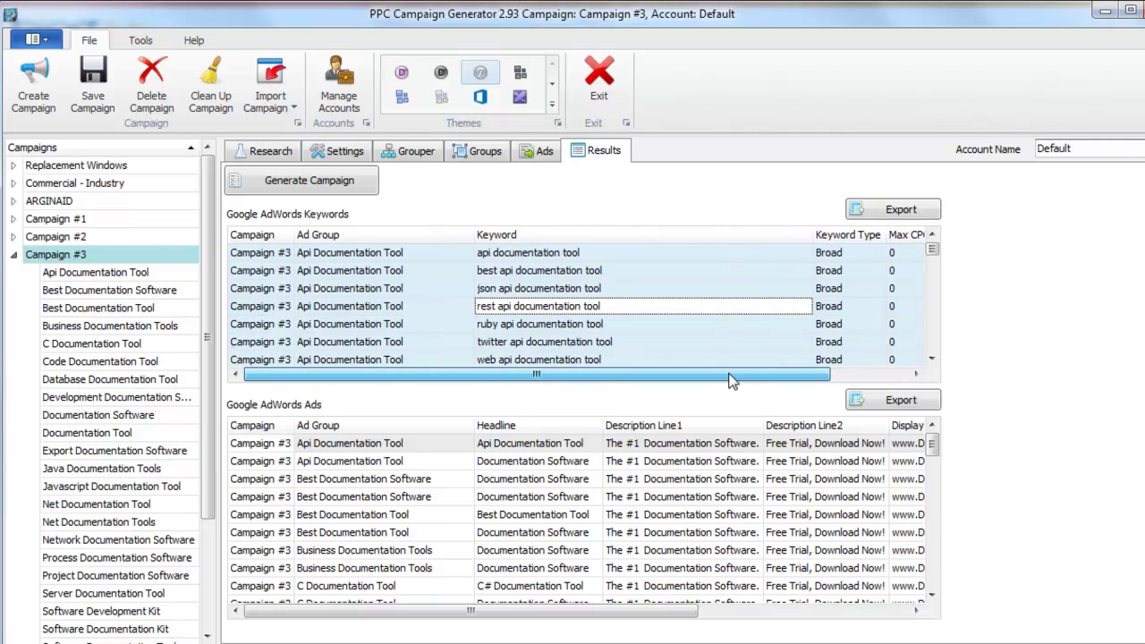
click(642, 293)
key(ctrl+a)
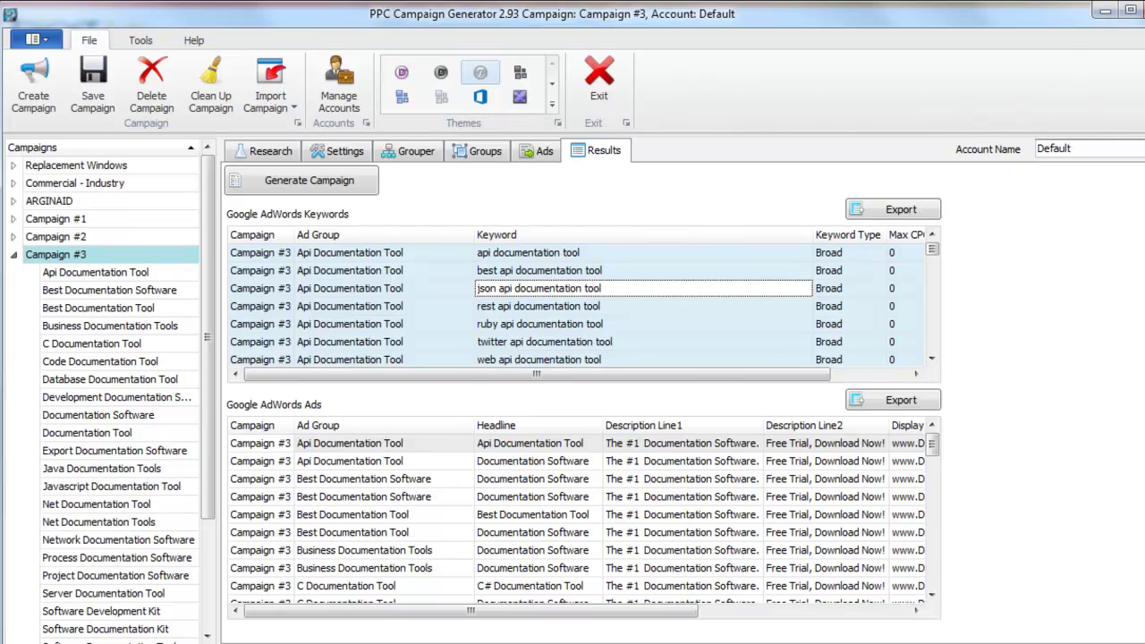
Switch to Bing Ads Editor and paste the copied rows as the data for creating or updating multiple keywords.
key(alt+Tab)
click(229, 346)
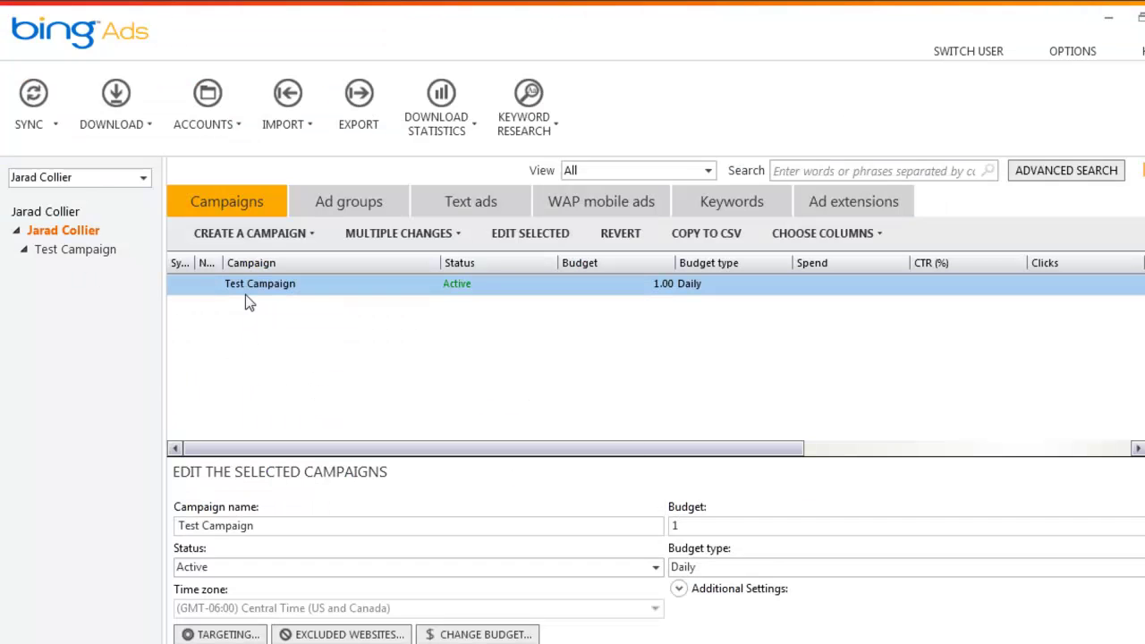
click(707, 204)
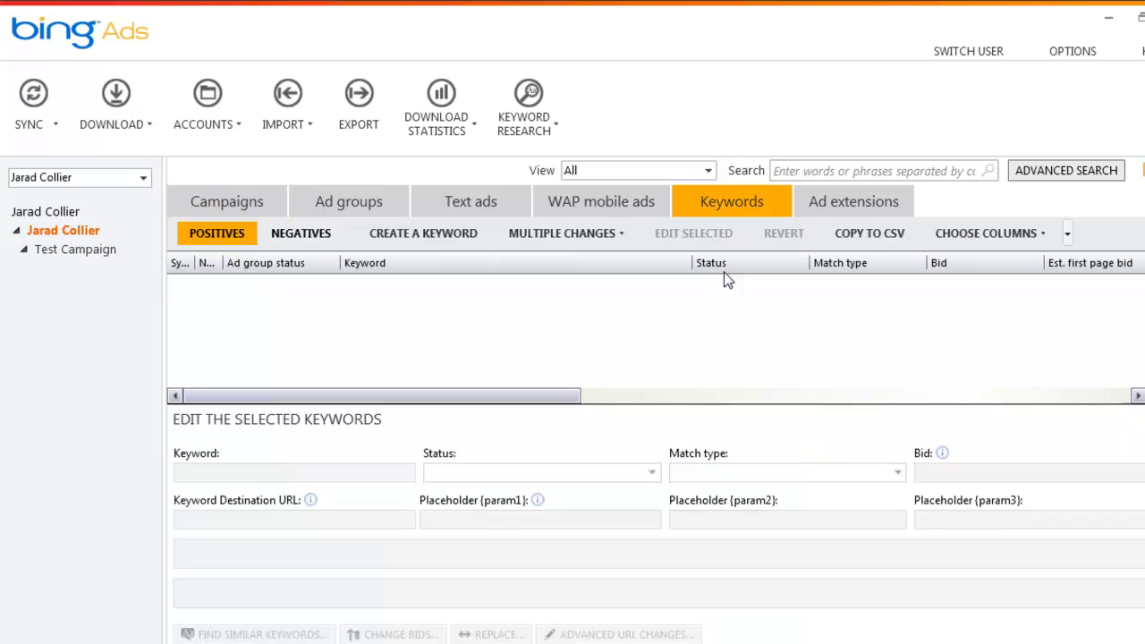
click(615, 240)
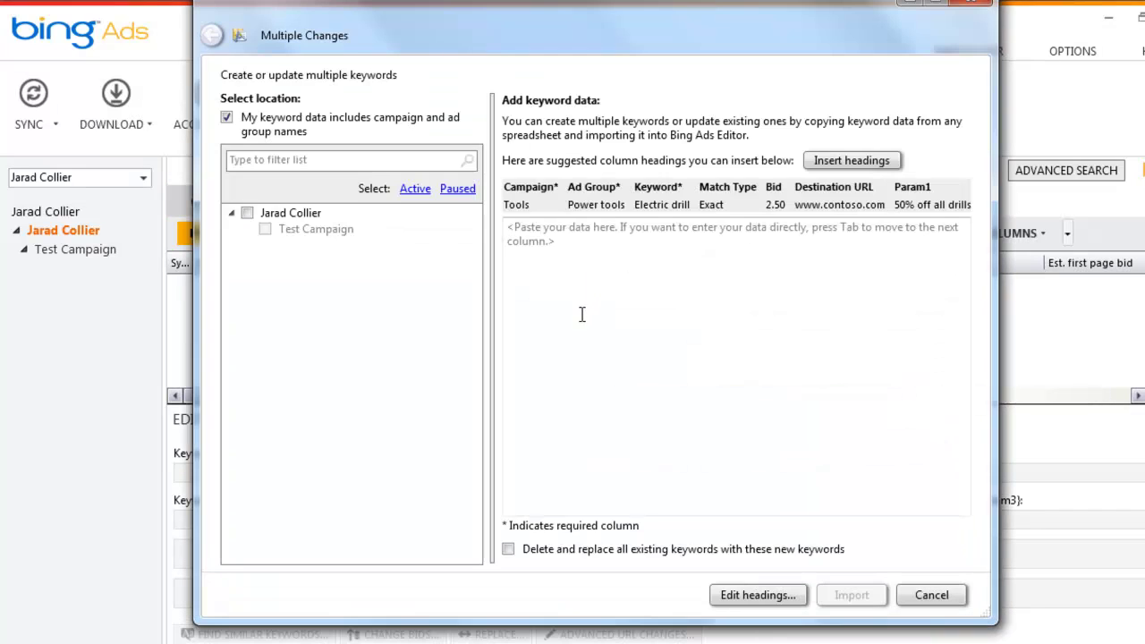
click(582, 313)
key(ctrl+v)
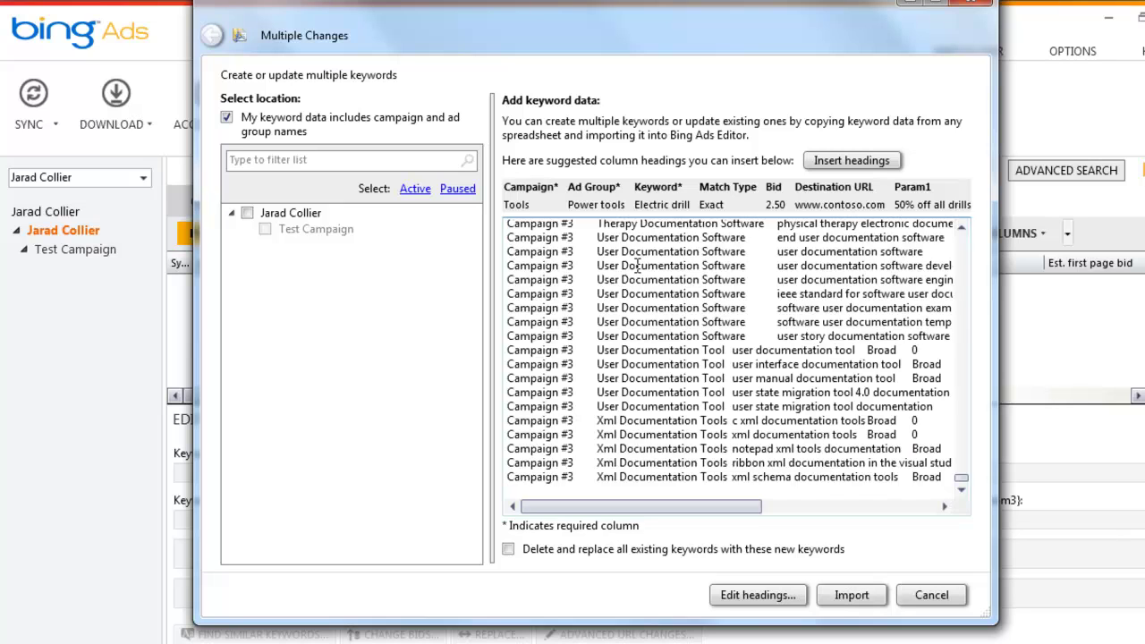
Import the pasted keywords with the Keyword Type column mapped to Match Type and Max CPC mapped to Bid.
click(758, 595)
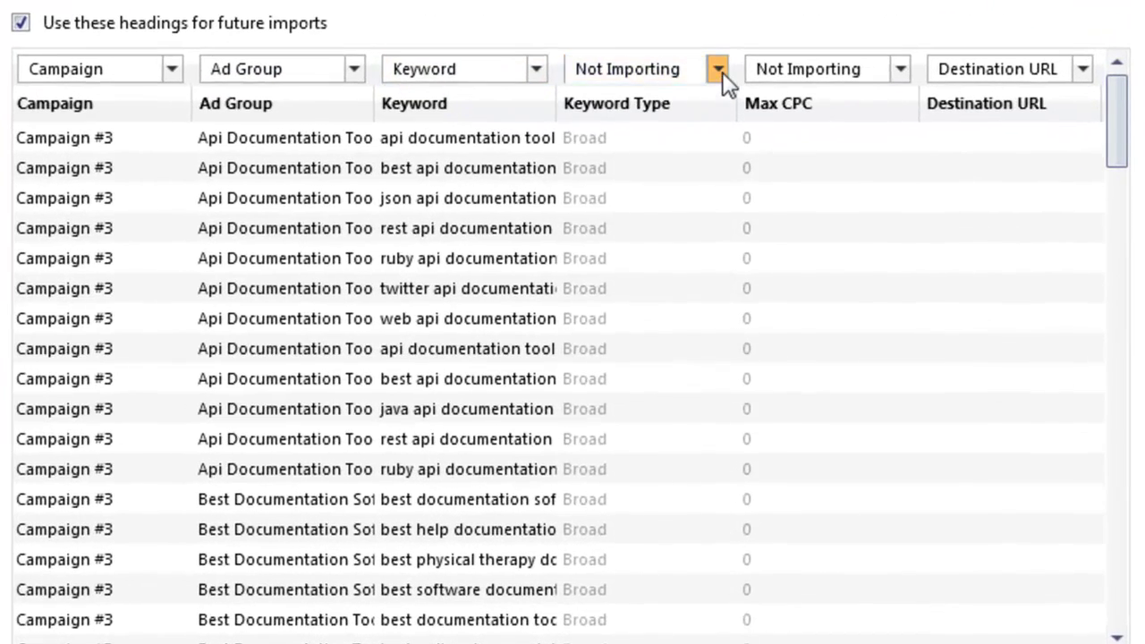
click(721, 72)
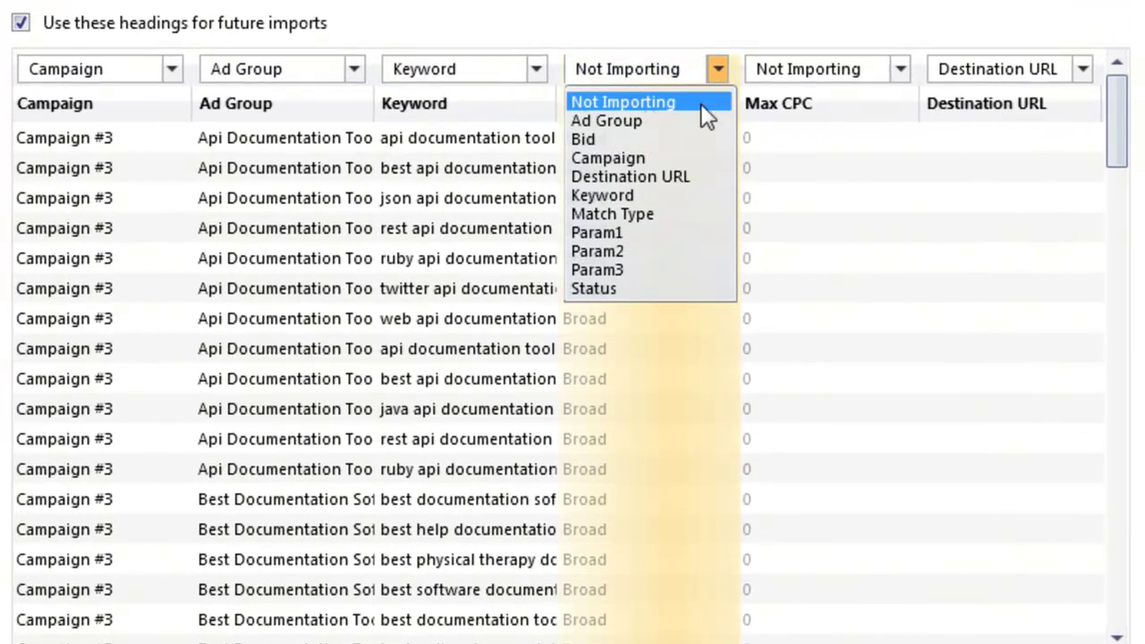
click(654, 215)
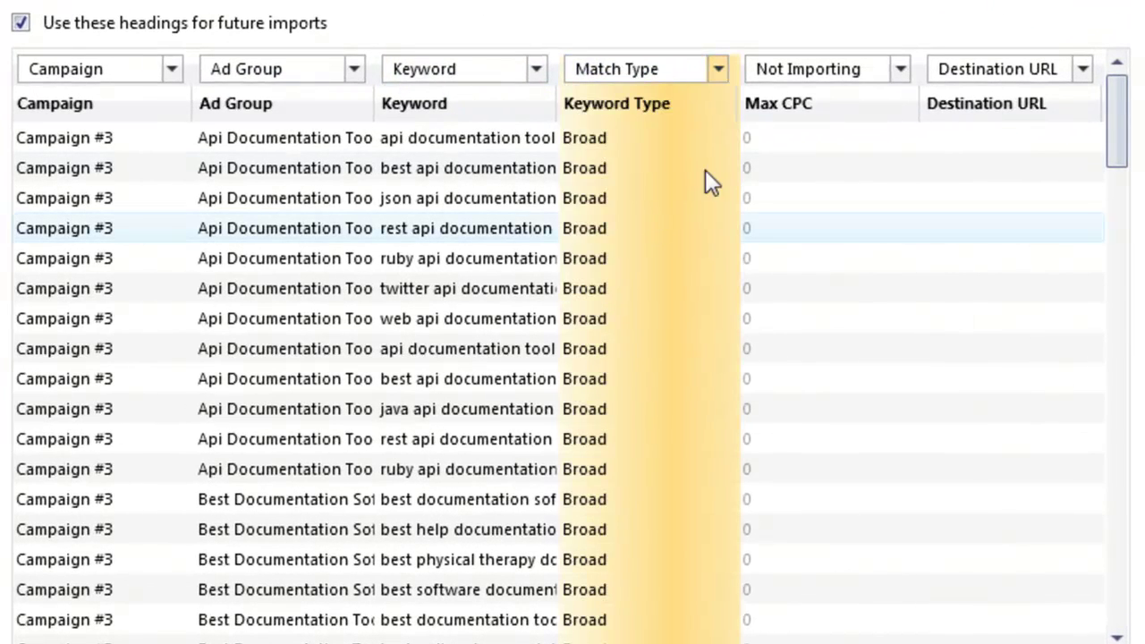
click(899, 70)
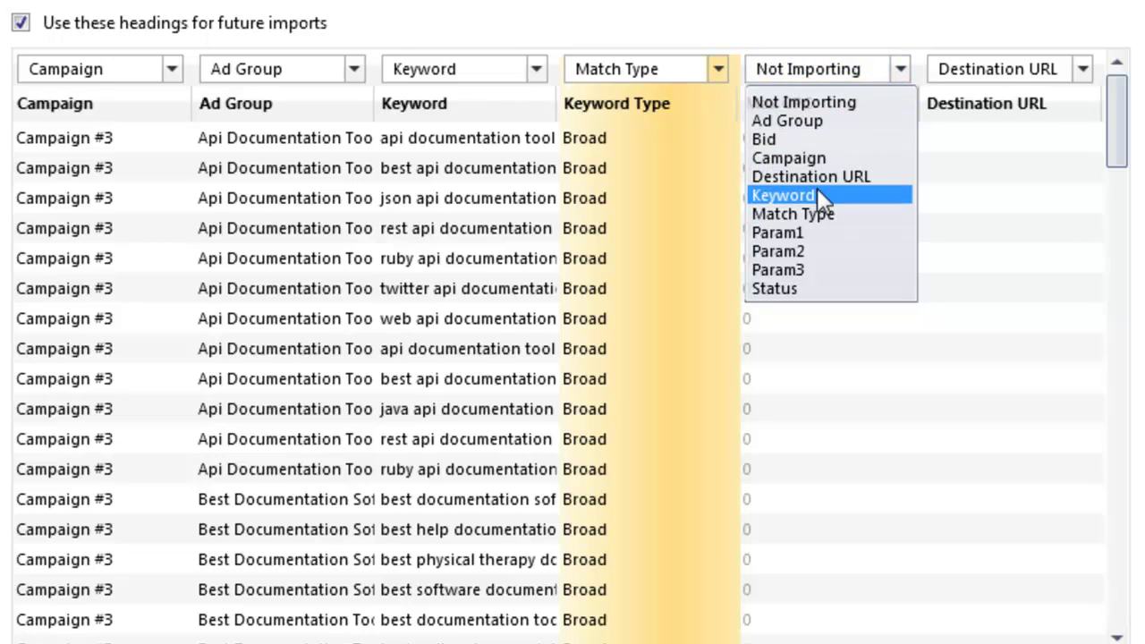
click(822, 138)
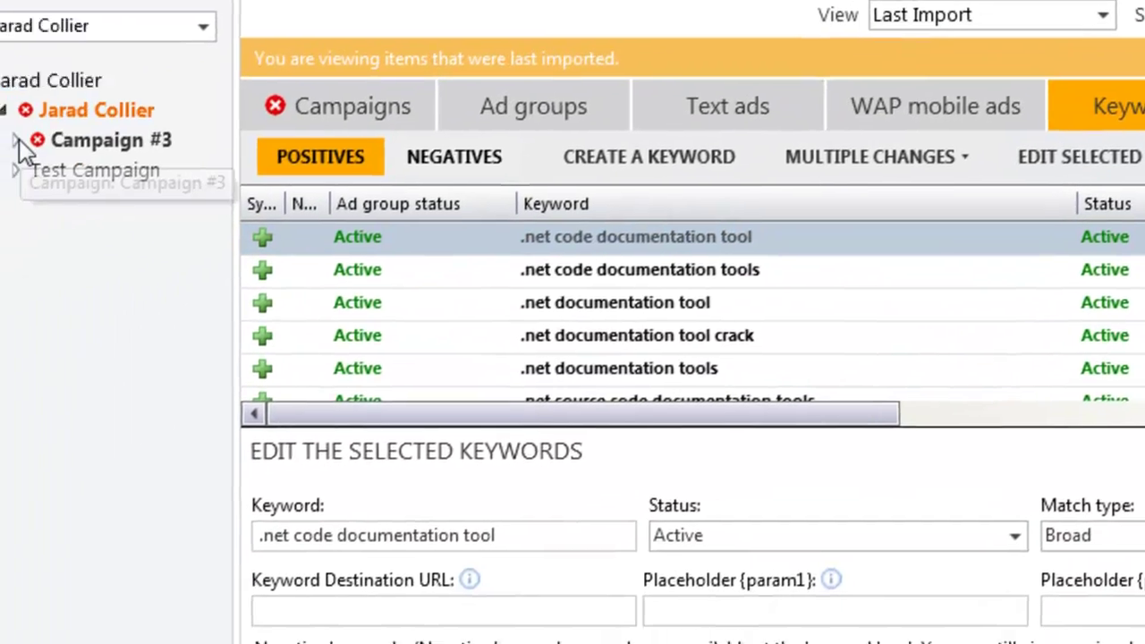
Expand Campaign #3 in the account tree, widen the tree and look through the imported ad groups.
click(17, 139)
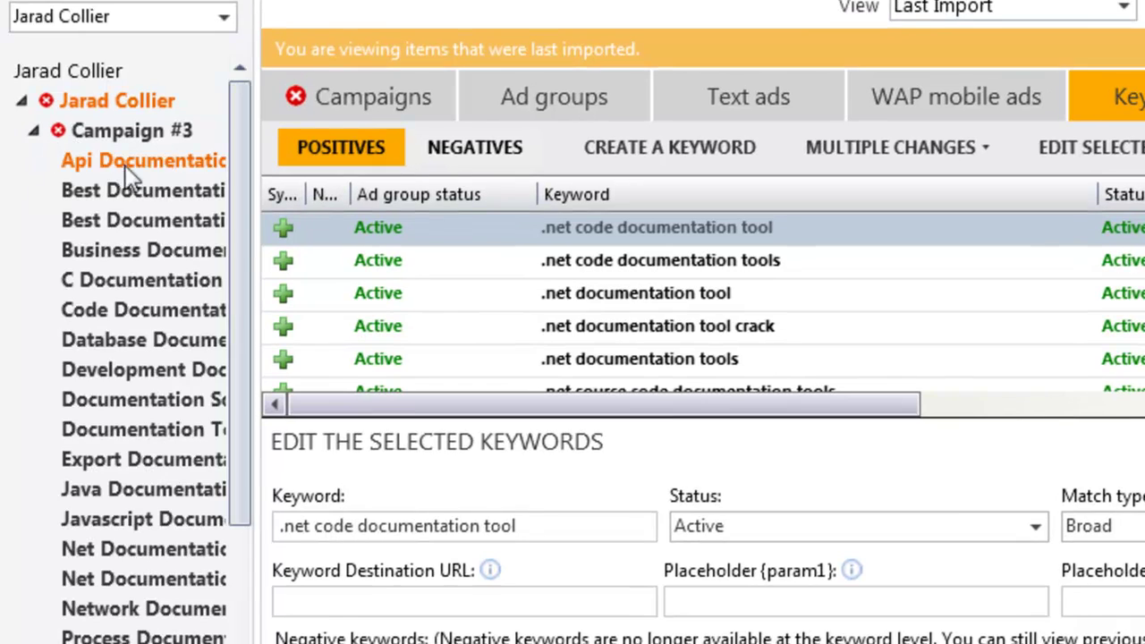
drag(236, 251, 402, 258)
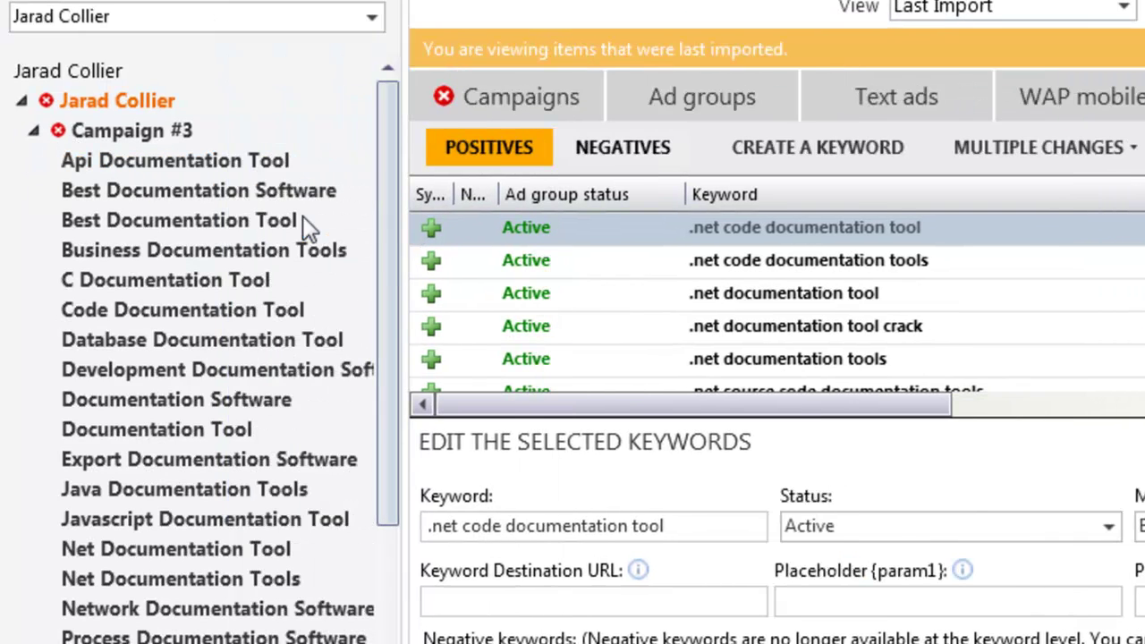
scroll(389, 345, down, 4)
scroll(268, 179, up, 4)
click(191, 133)
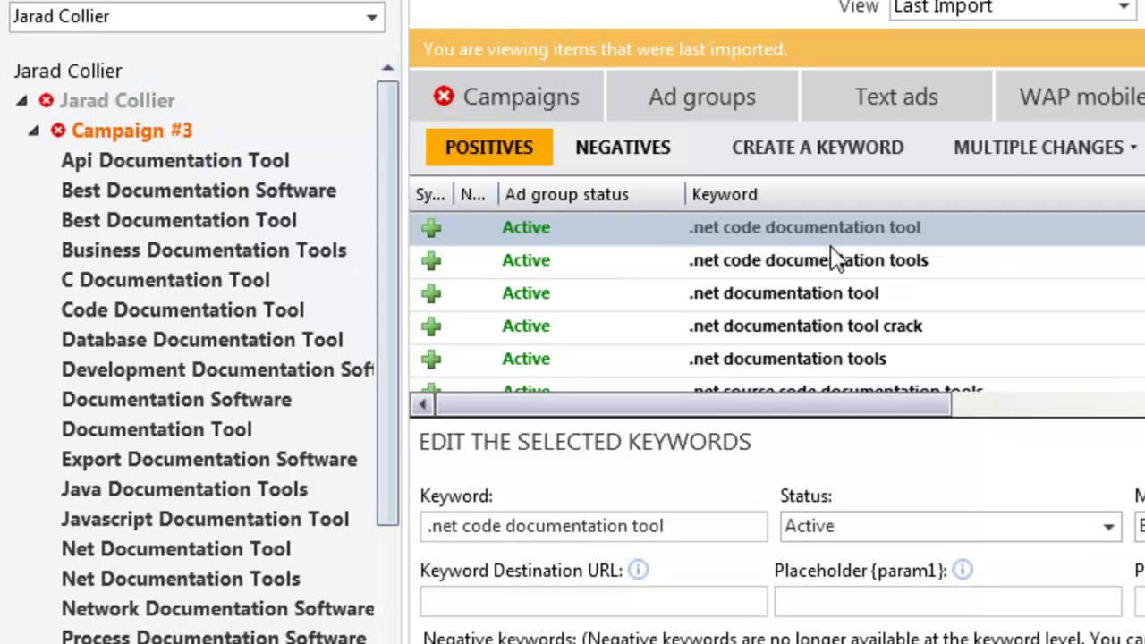
Show all items instead of the last import, and resolve the Campaign #3 error by setting its daily budget to 60.
click(1122, 7)
click(1116, 41)
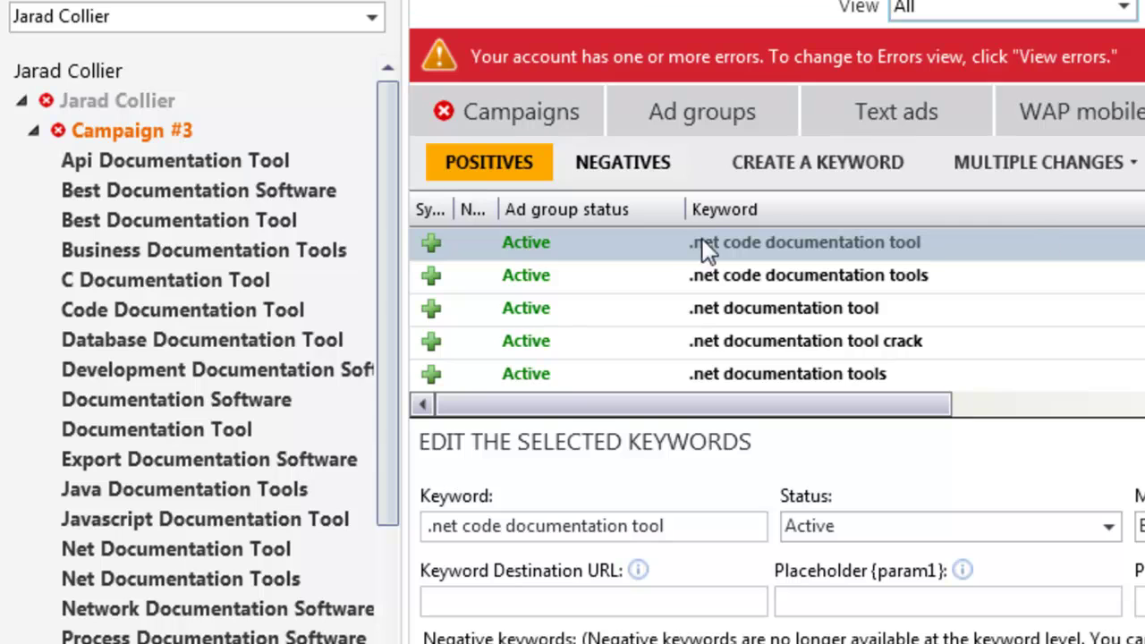
click(506, 274)
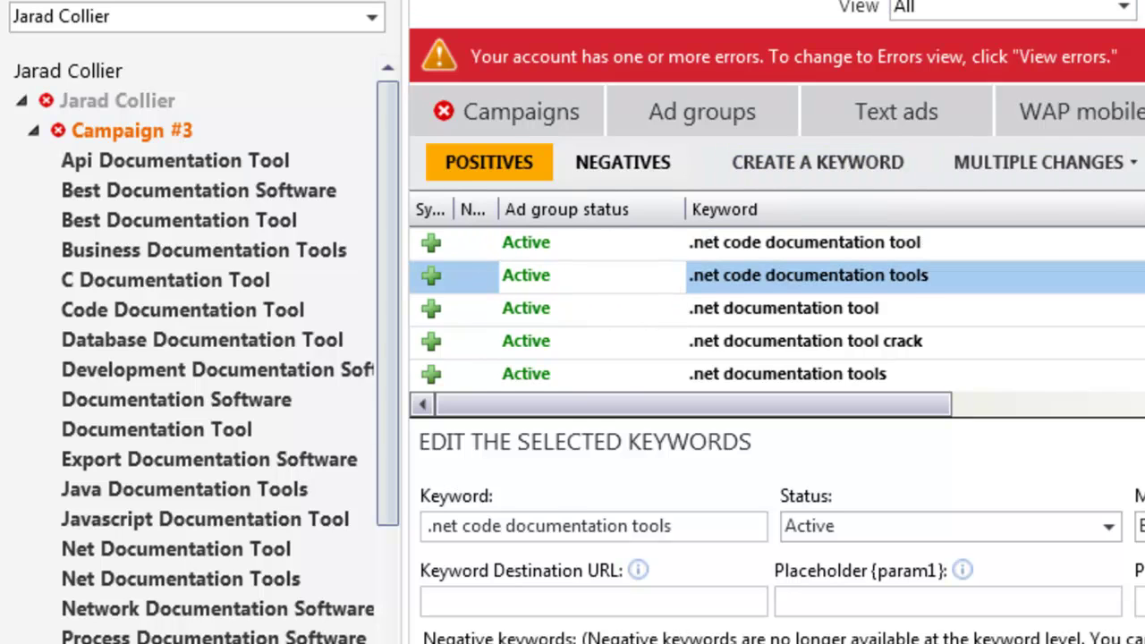
click(806, 57)
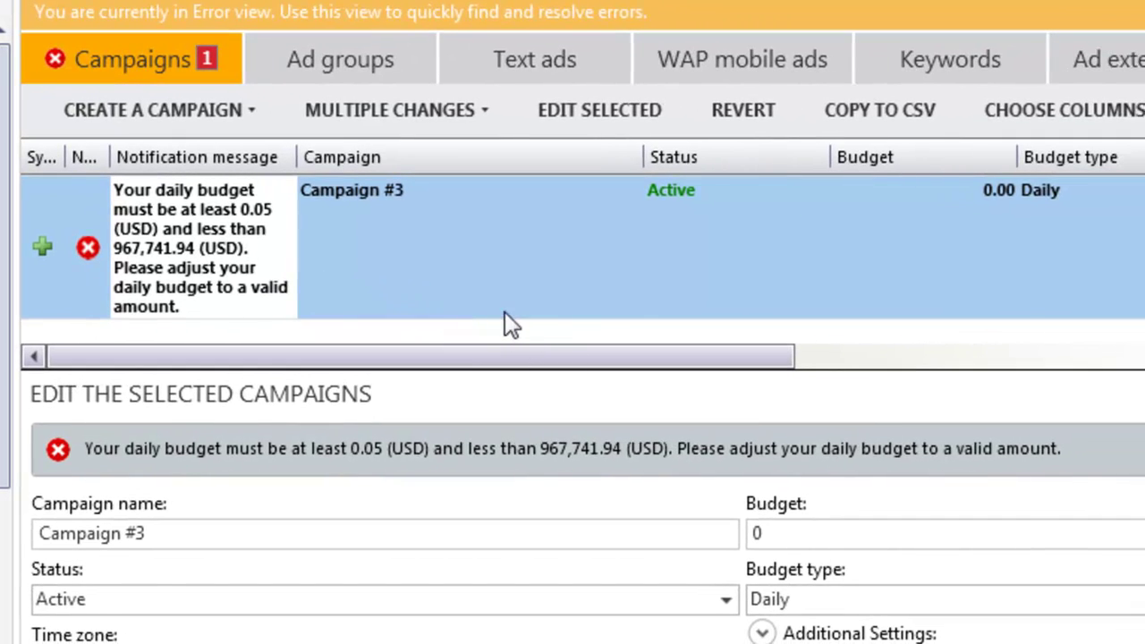
click(777, 531)
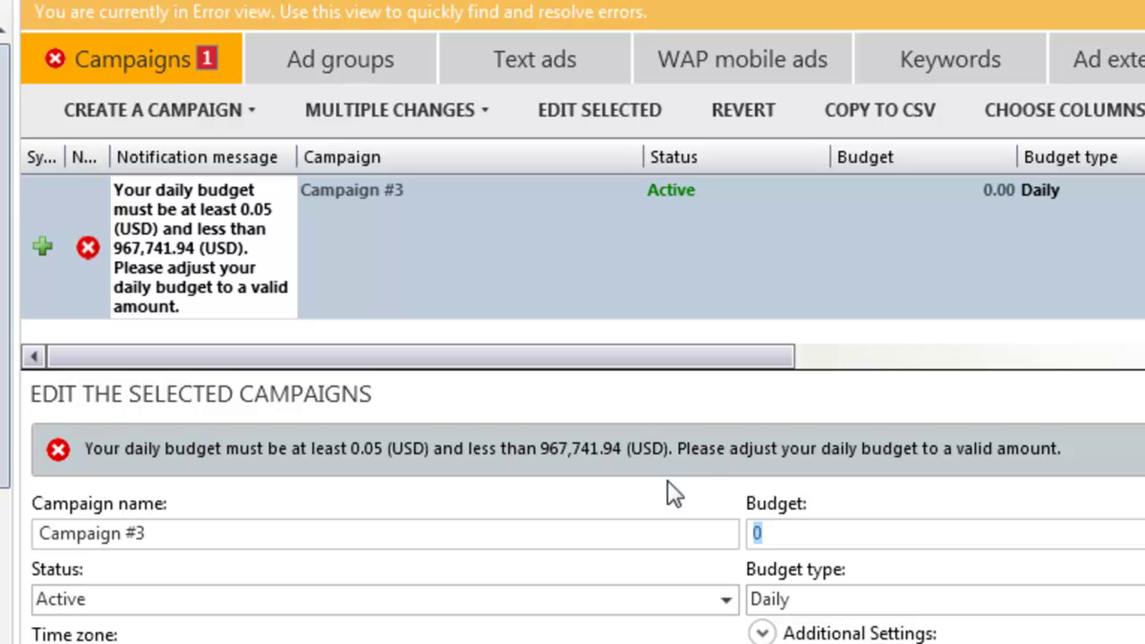
text(60)
click(616, 279)
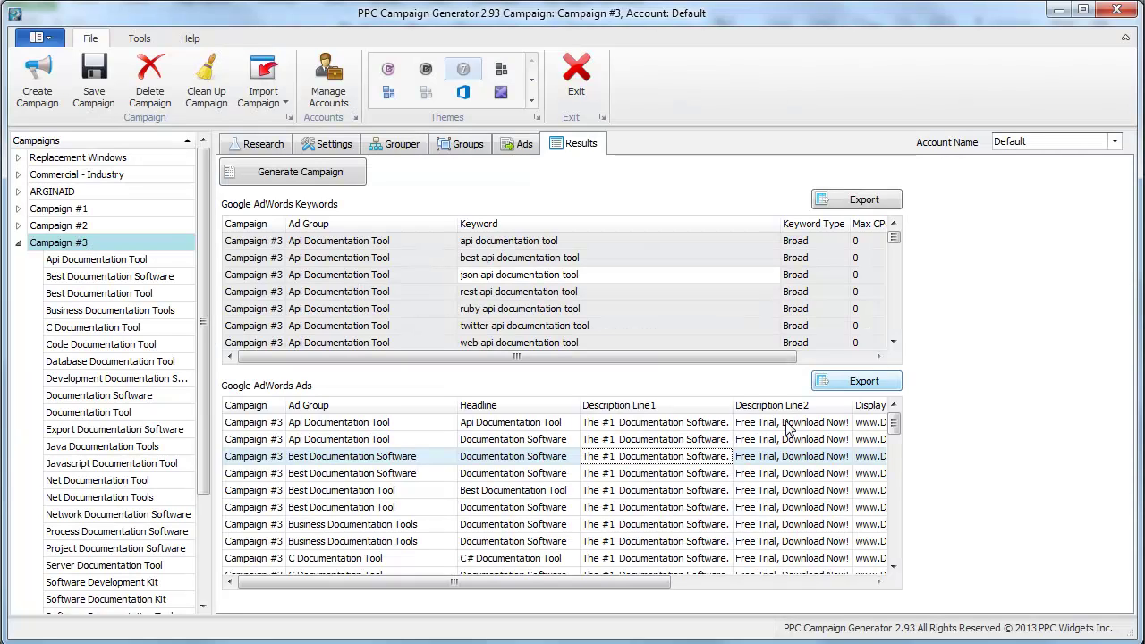
Open the export preview of the generated Google AdWords ads for Campaign #3.
click(639, 492)
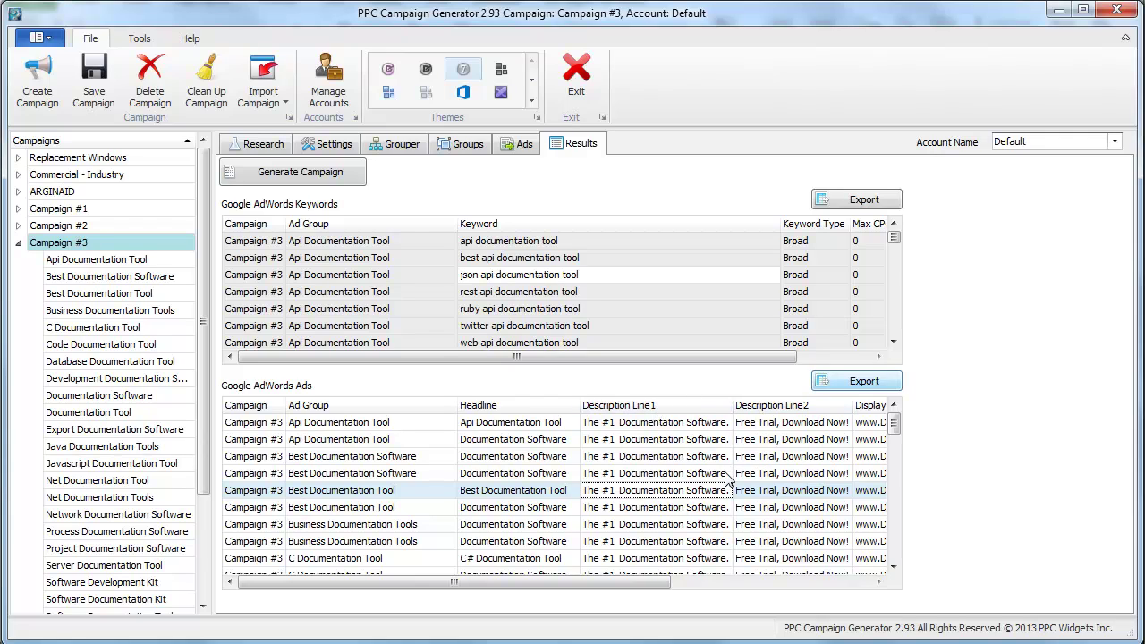
click(757, 456)
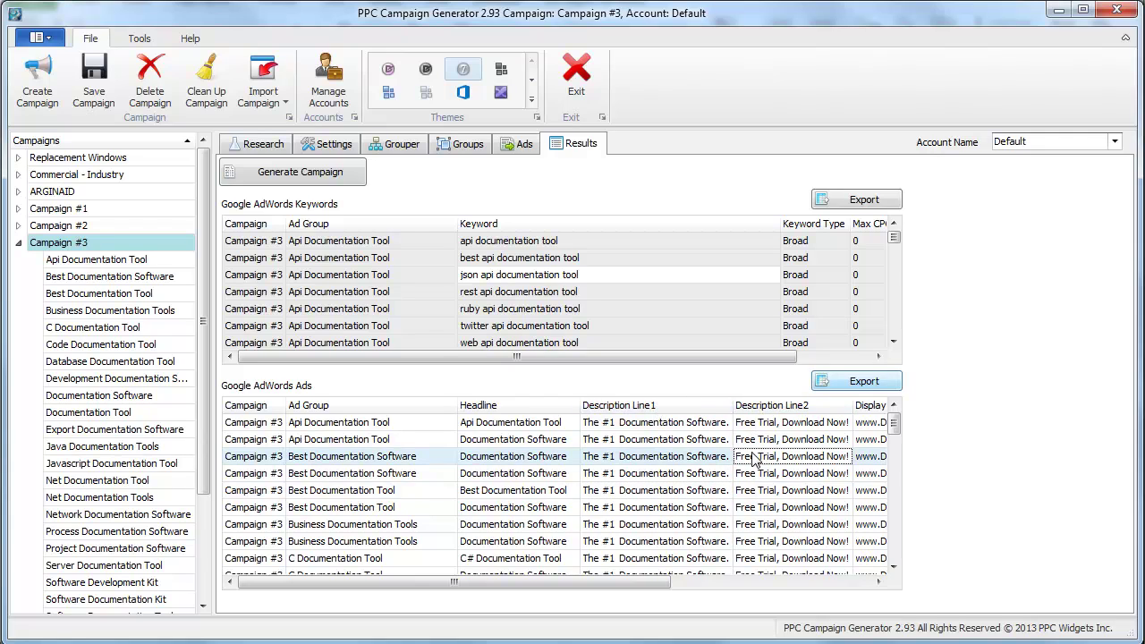
click(854, 382)
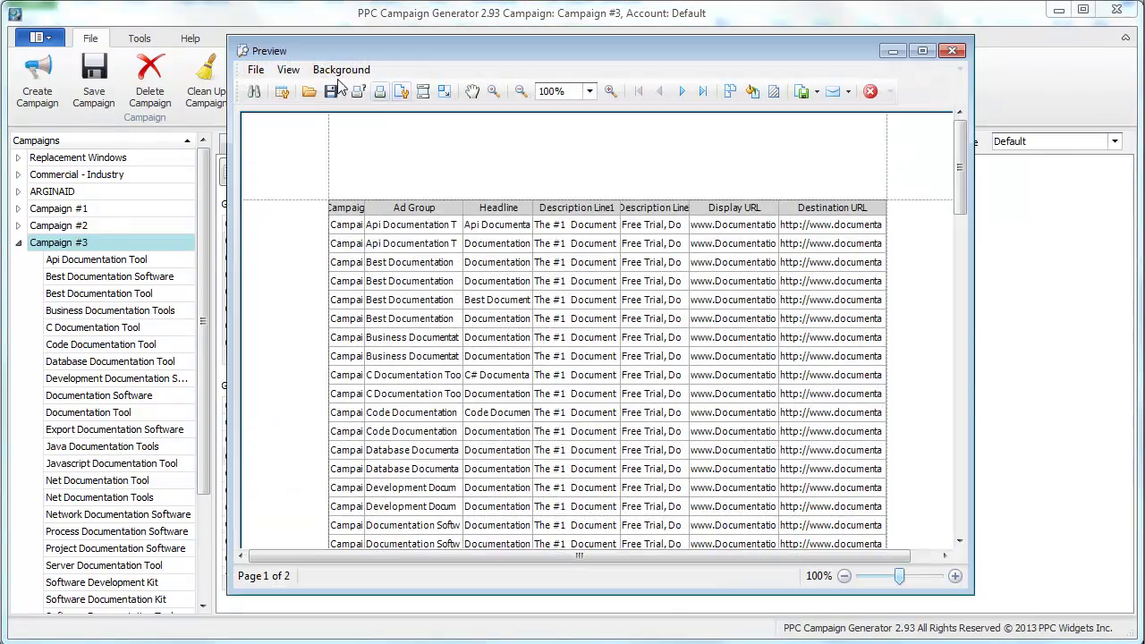
click(256, 70)
mouse_move(322, 171)
click(418, 173)
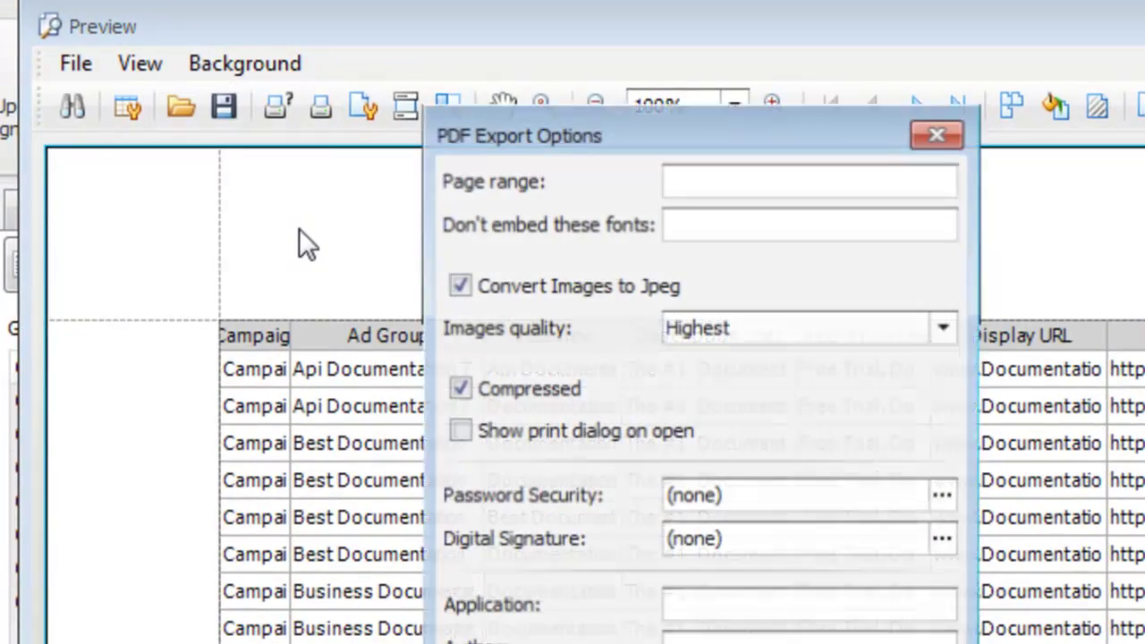
key(Escape)
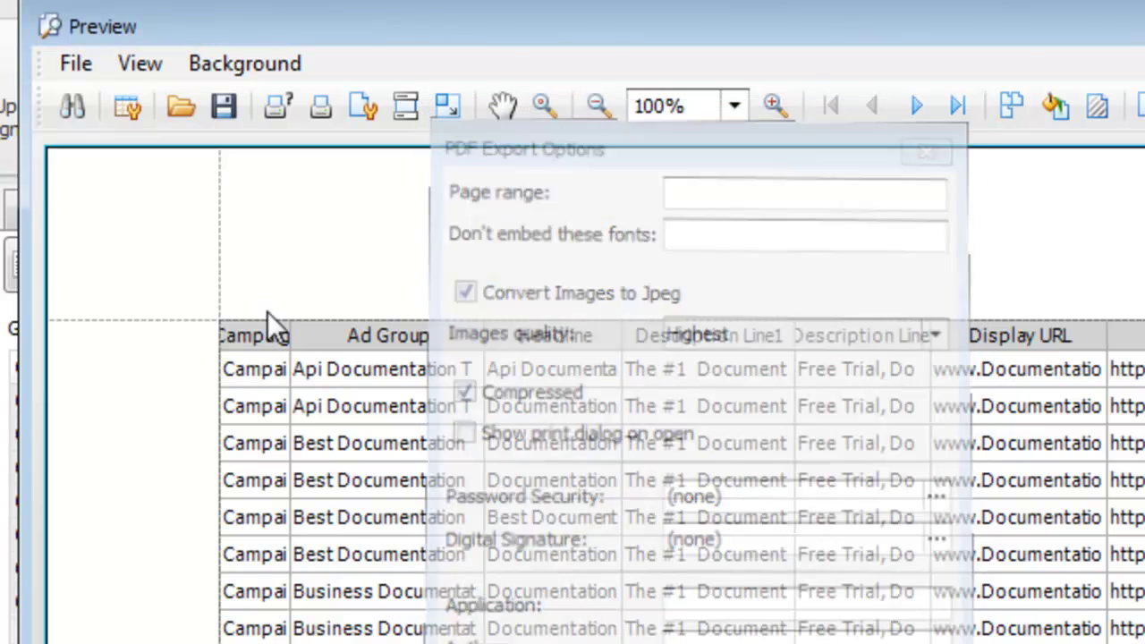
Export the ads document as a CSV file with Windows-1252 encoding, Text export mode and a comma separator.
click(76, 64)
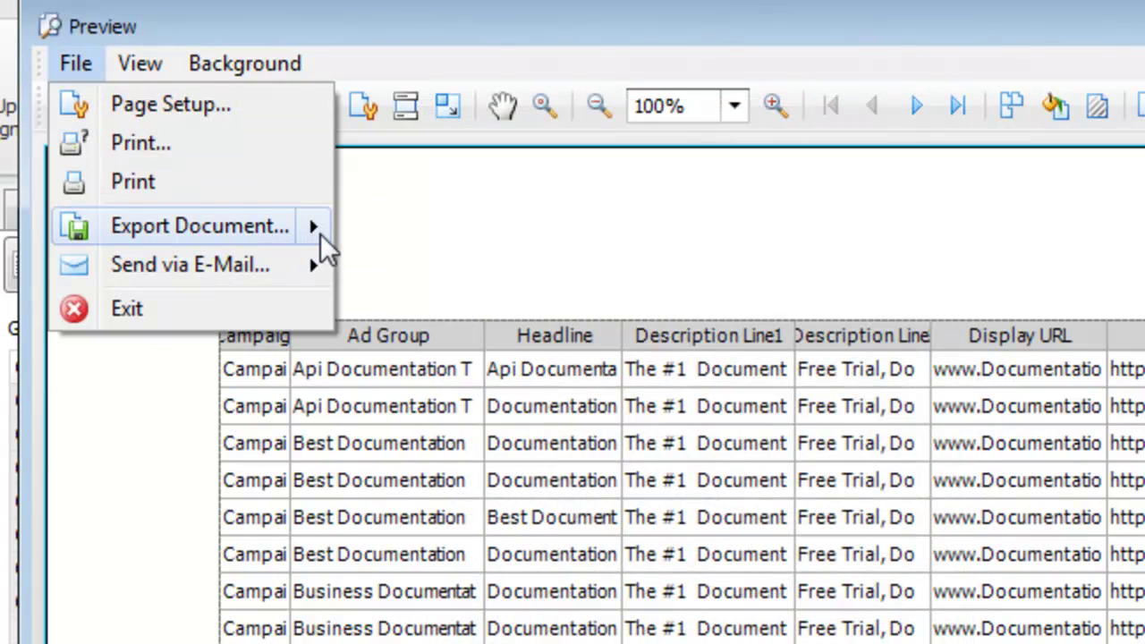
mouse_move(319, 234)
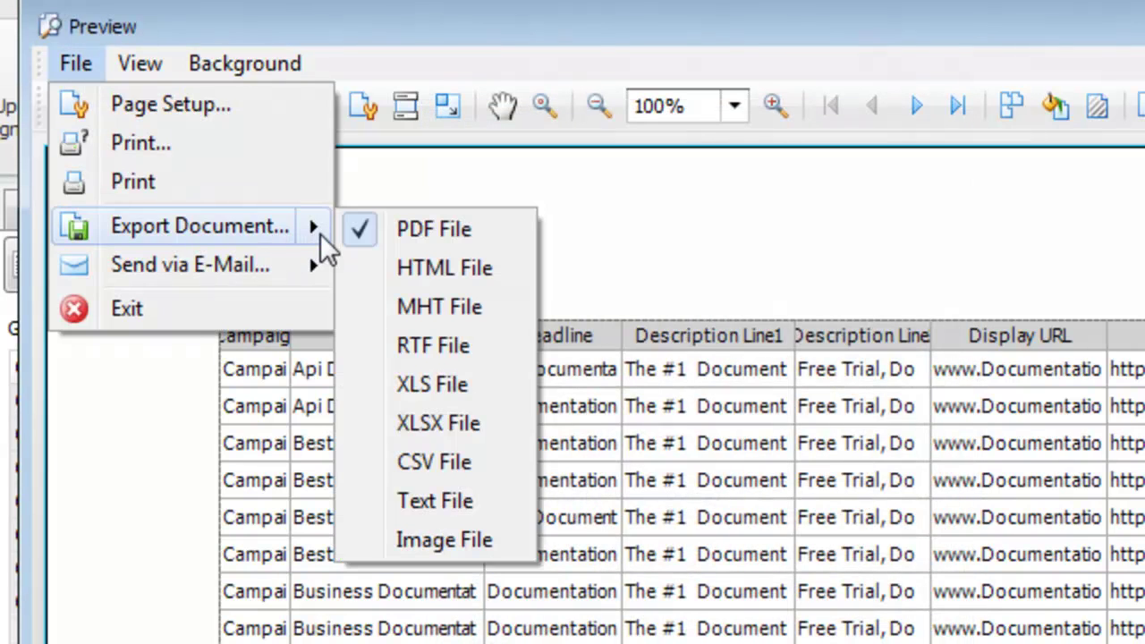
click(454, 469)
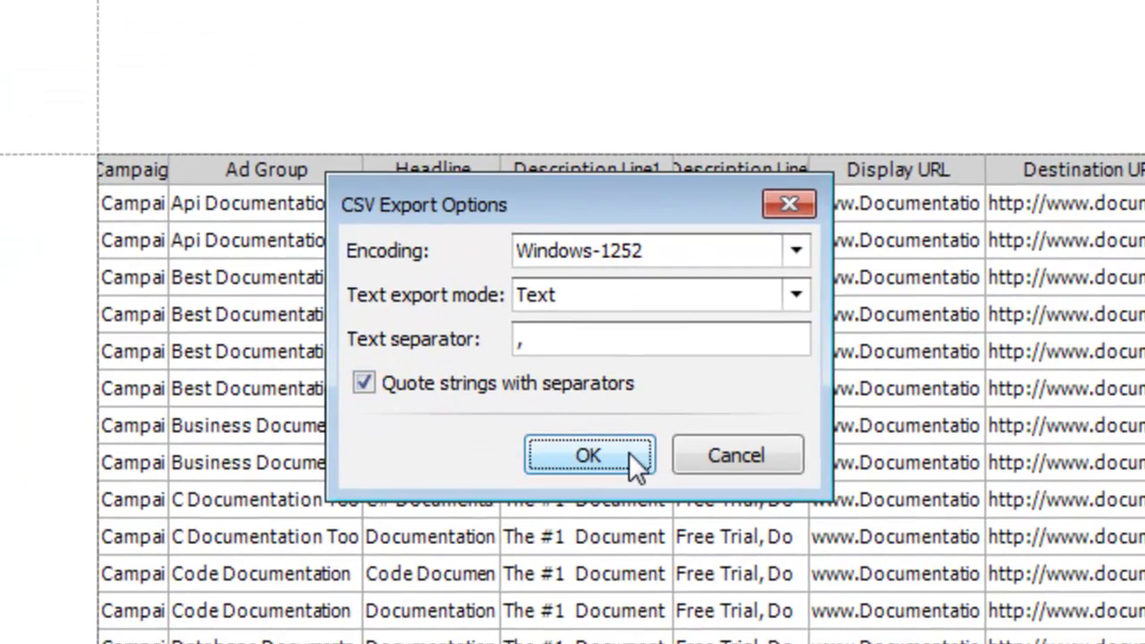
click(750, 617)
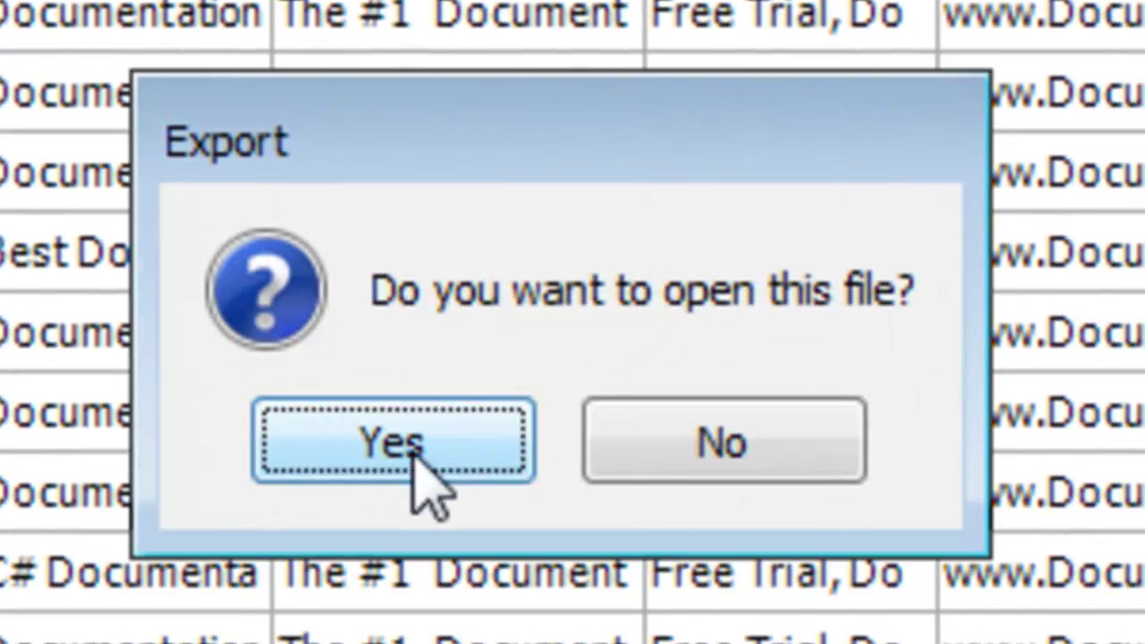
Open the exported CSV file to check its ad rows, and switch to the text ads in Bing Ads Editor.
click(475, 532)
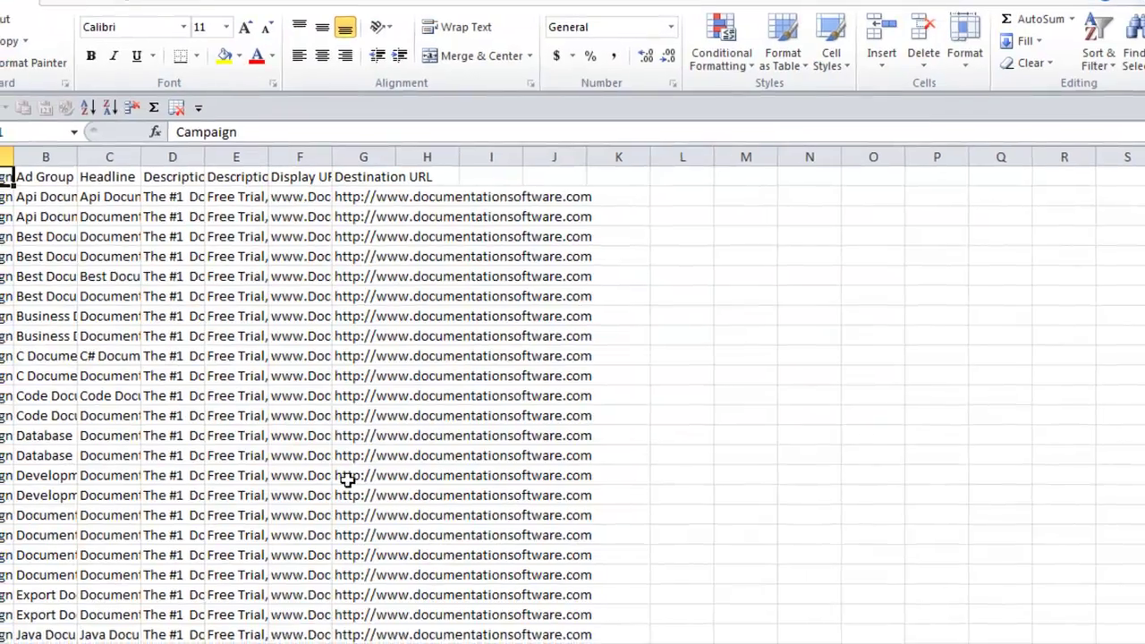
click(299, 202)
drag(382, 130, 319, 149)
drag(258, 174, 227, 365)
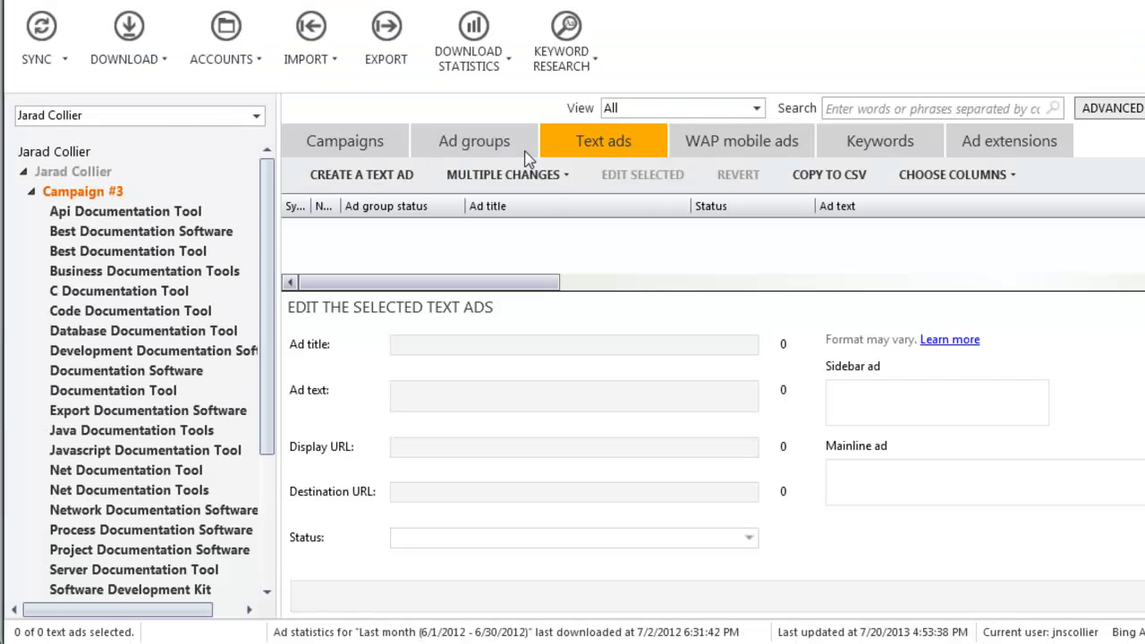
Start a campaign import from Google and load the exported ads CSV file into the import wizard.
click(313, 49)
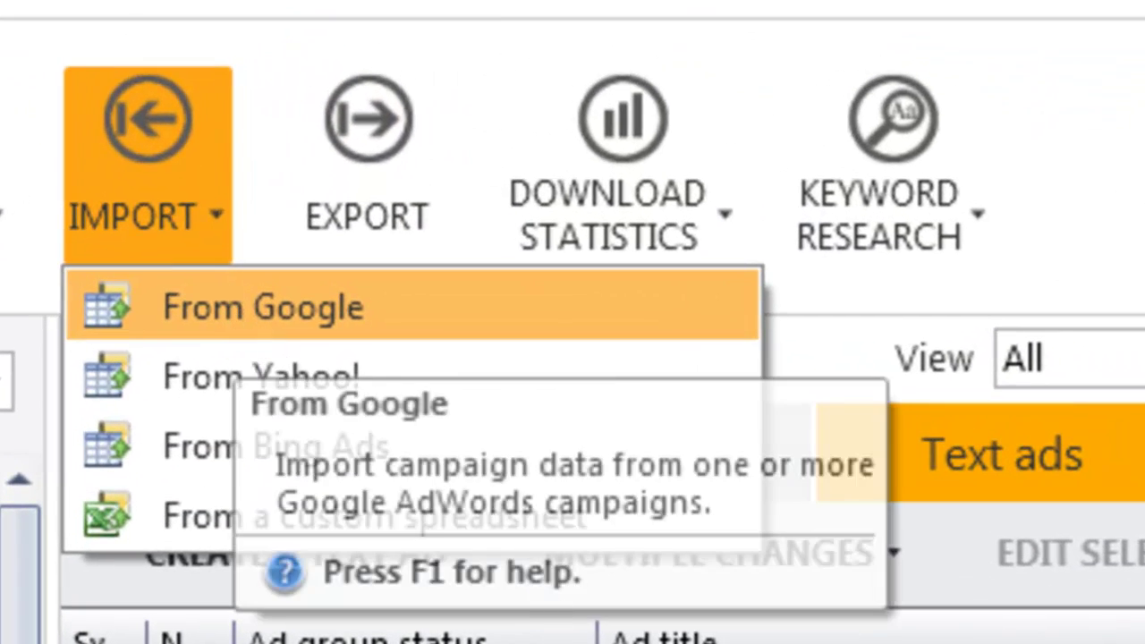
click(260, 307)
click(255, 374)
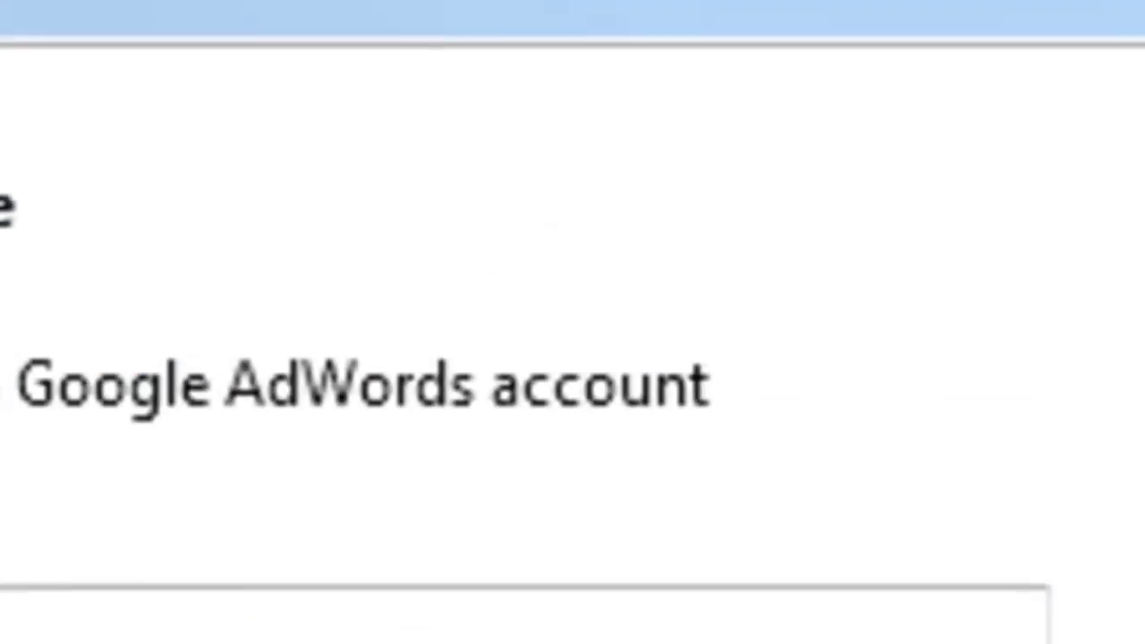
click(880, 609)
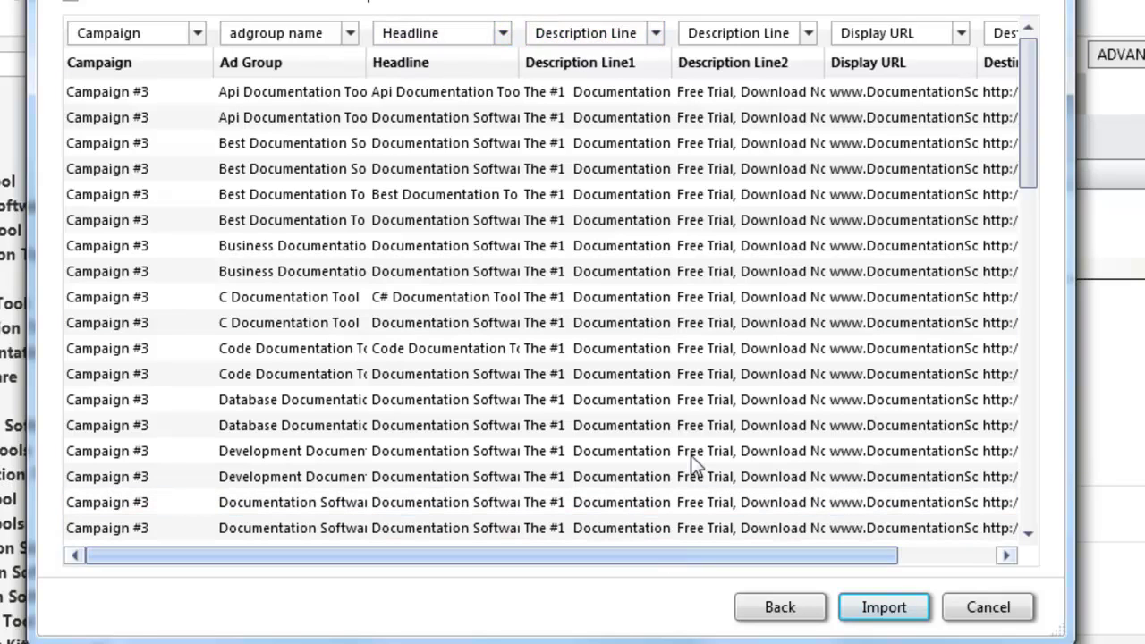
Check that the description columns map to Description Line 1 and 2, and import the text ads.
click(656, 33)
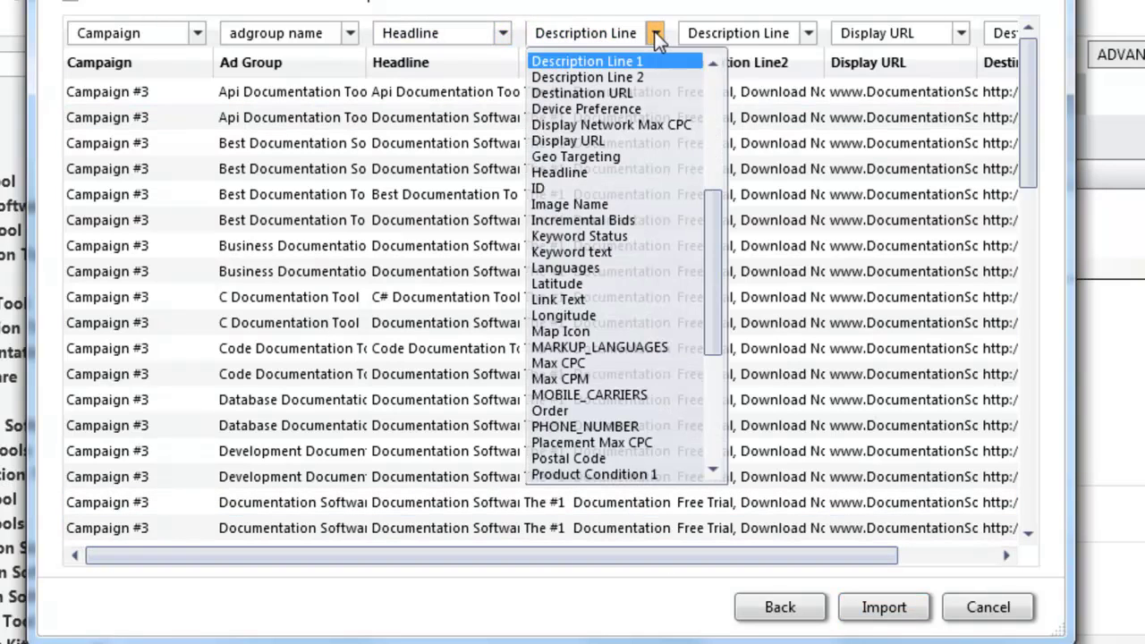
click(654, 32)
click(810, 33)
click(814, 31)
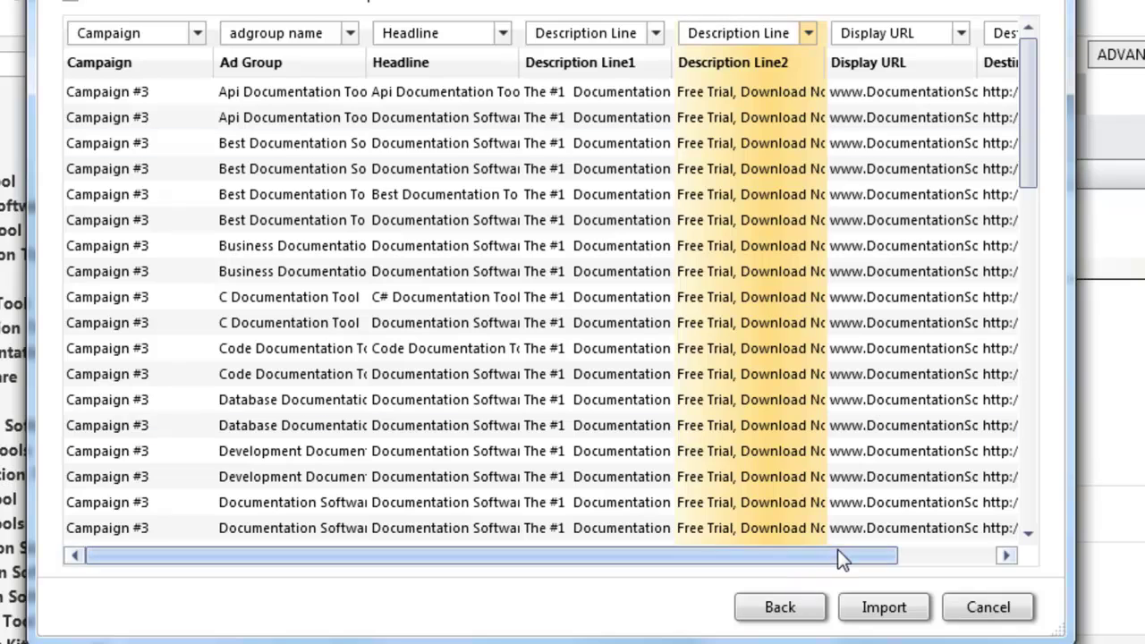
click(987, 552)
click(884, 607)
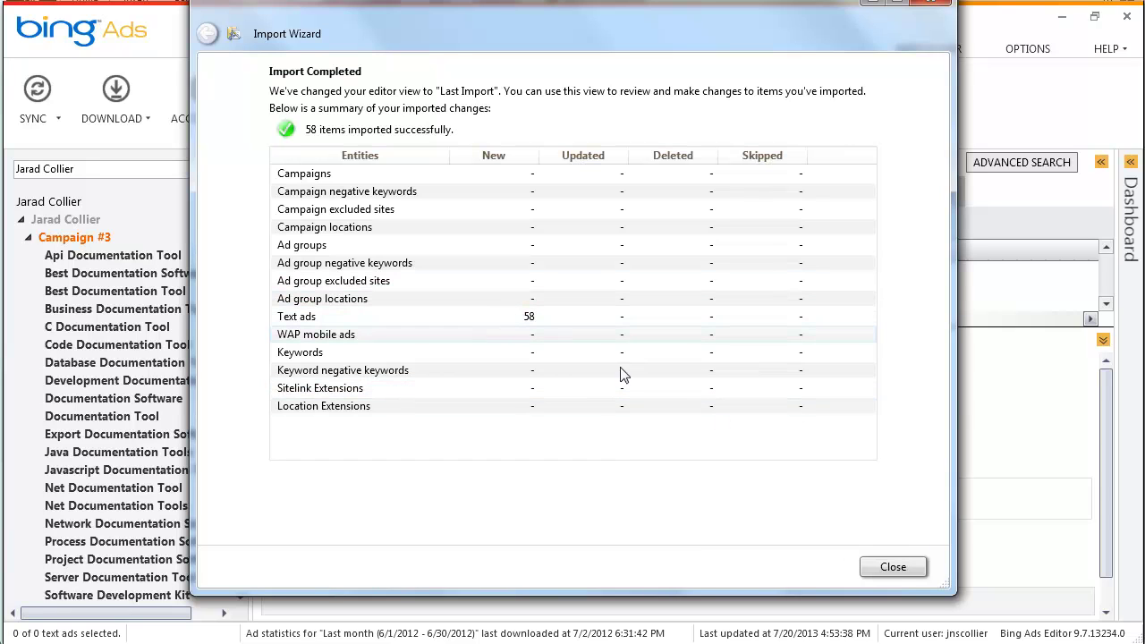
click(898, 566)
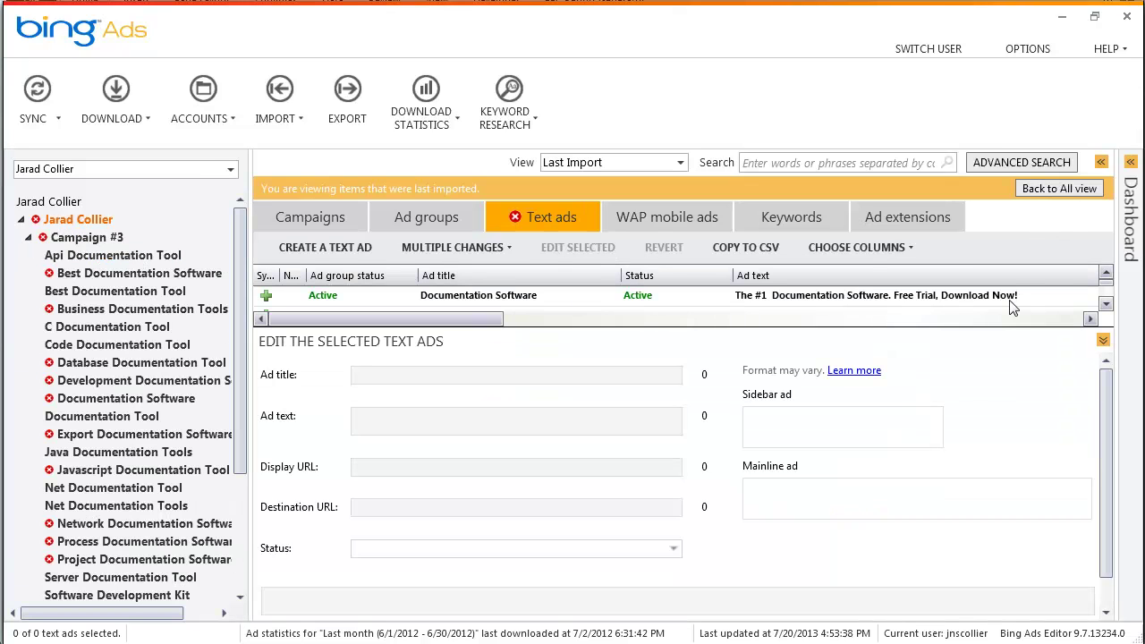
Inspect a flagged Documentation Software ad in the enlarged list of imported text ads, and switch to the Errors view.
click(1104, 344)
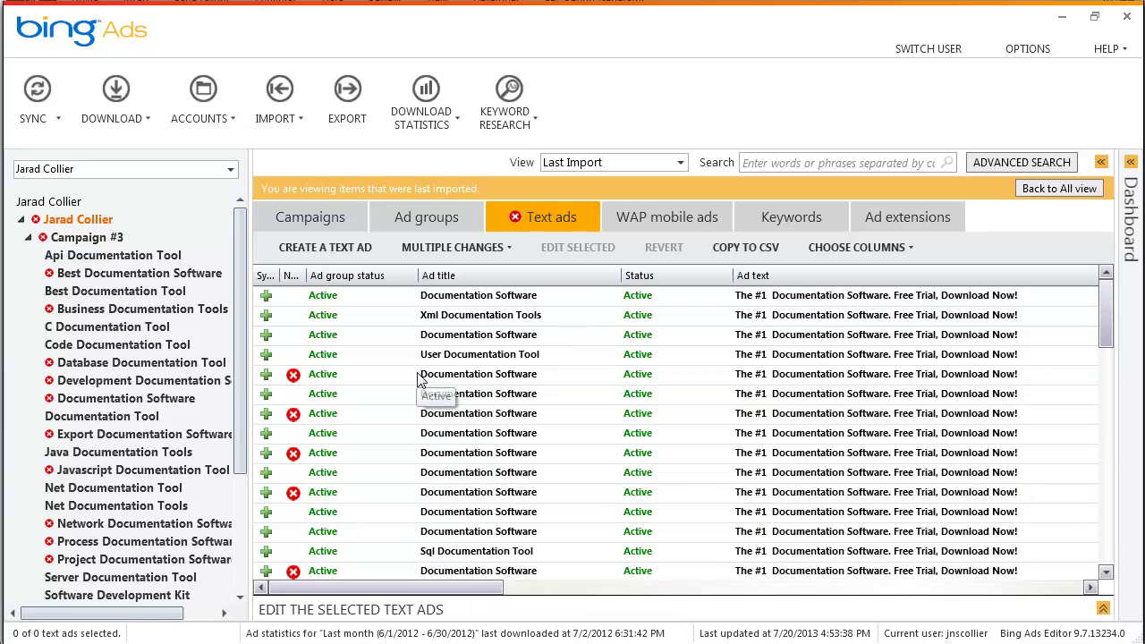
click(421, 375)
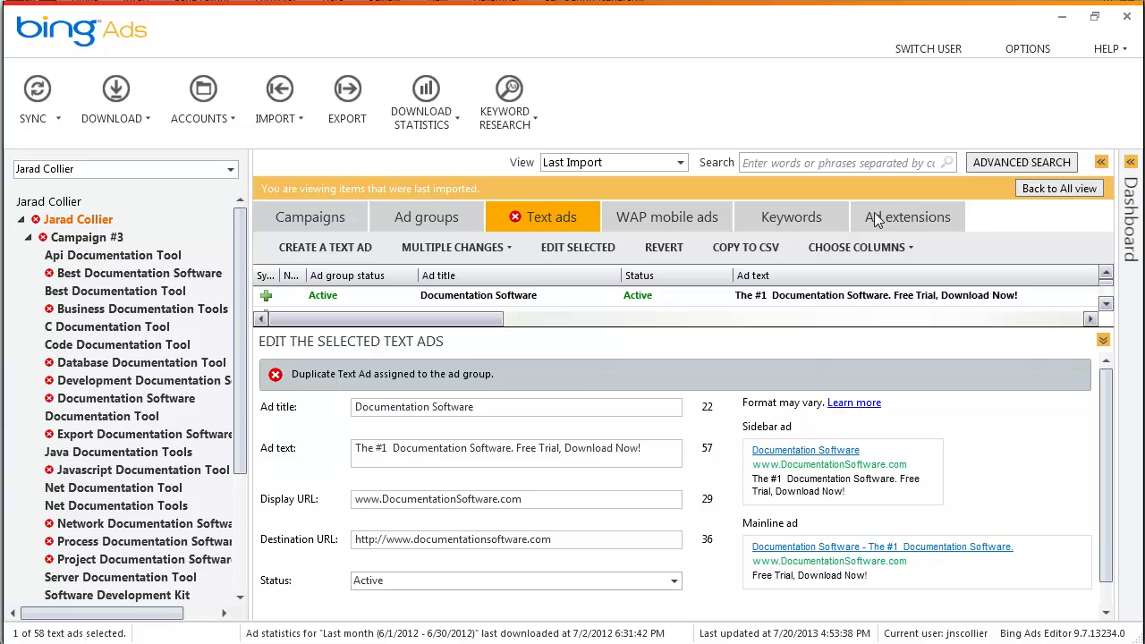
click(626, 162)
click(639, 163)
click(1020, 189)
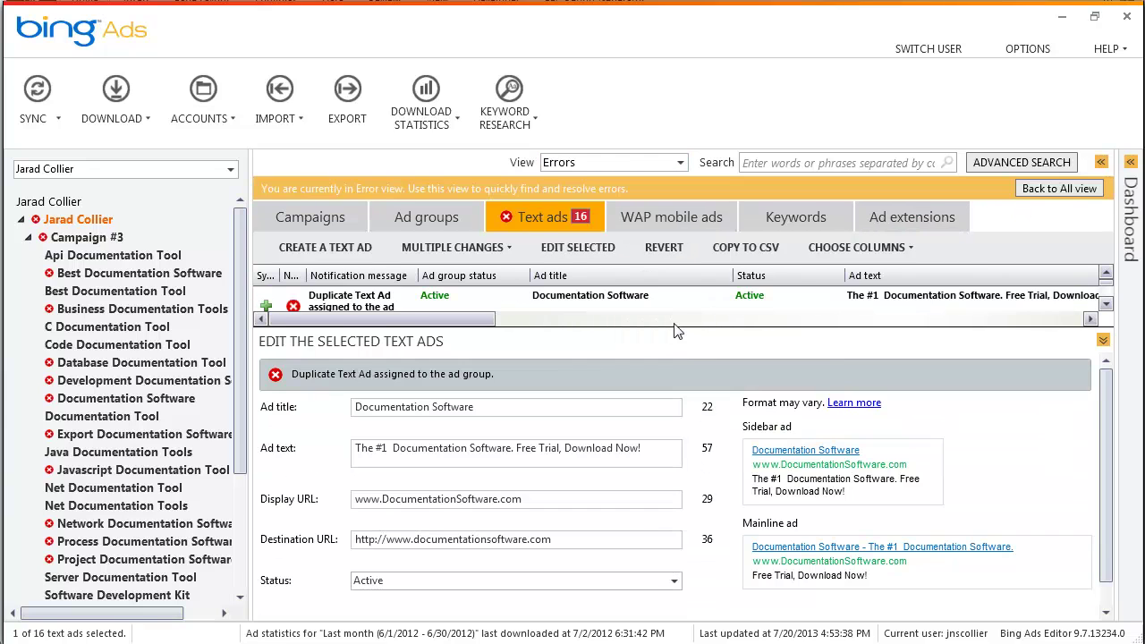
Delete all the duplicate text ads listed in the Errors view.
click(392, 308)
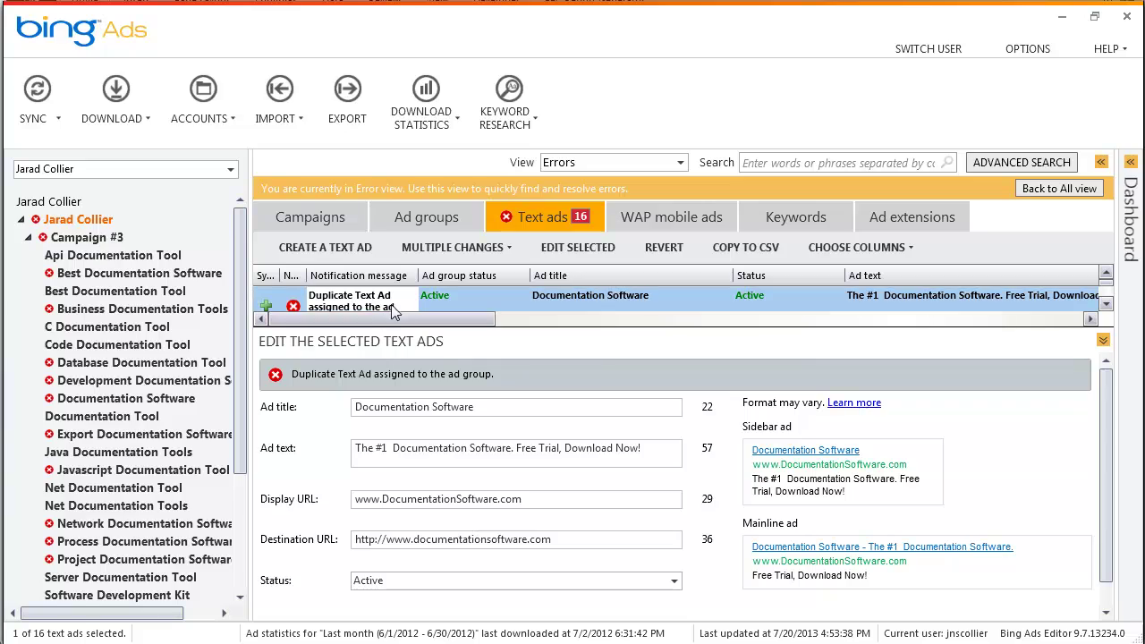
click(1107, 347)
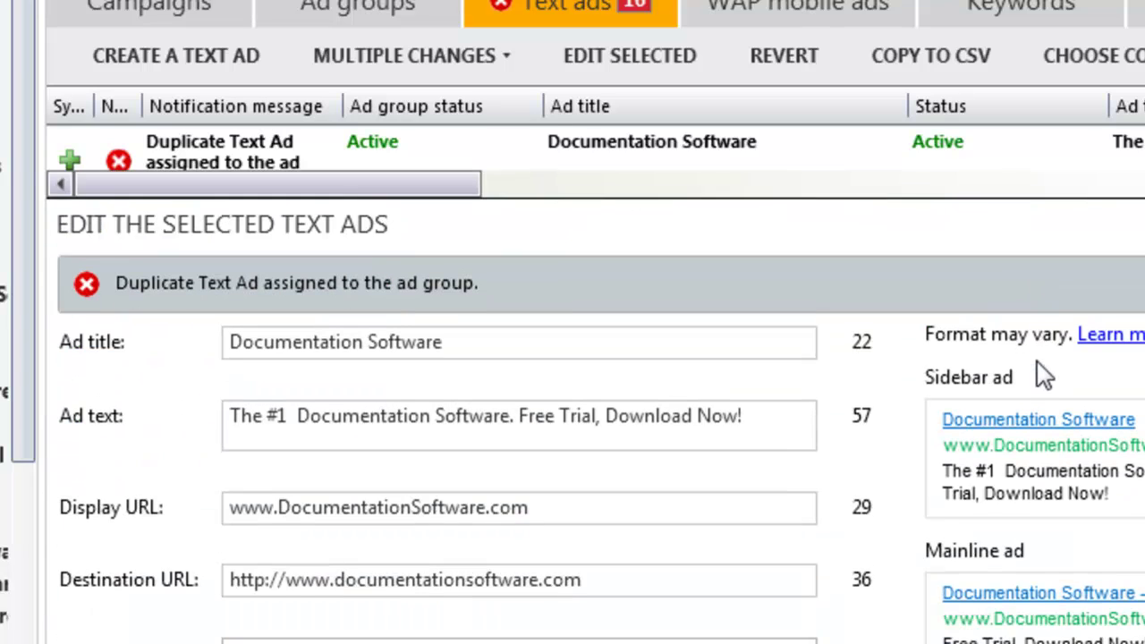
click(959, 160)
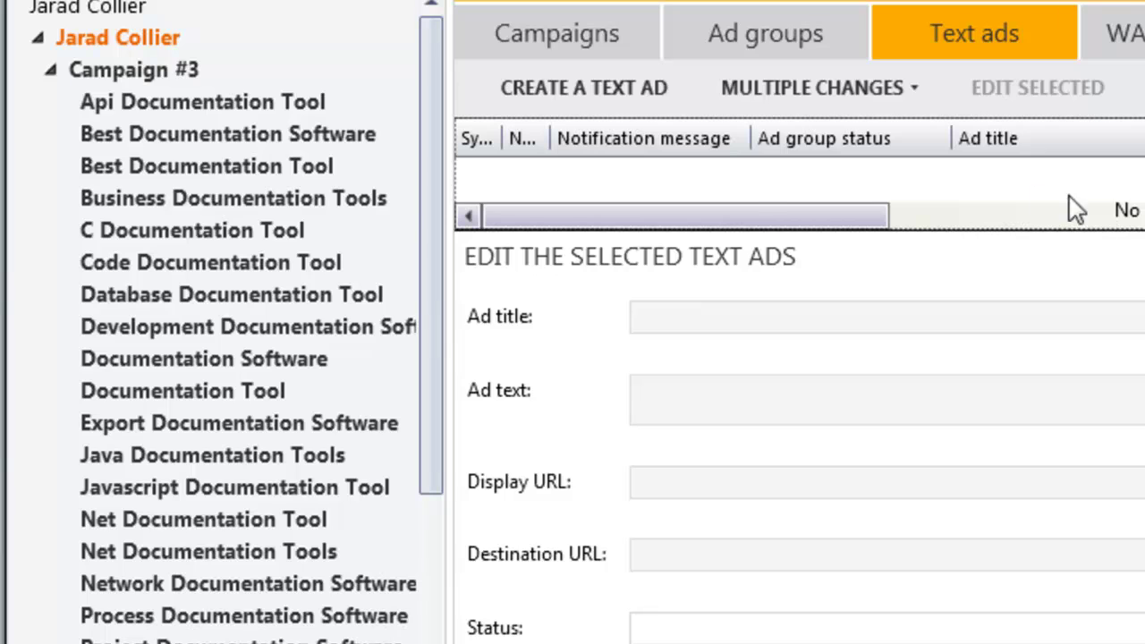
Show all text ads of the Business Documentation Tools ad group.
click(308, 199)
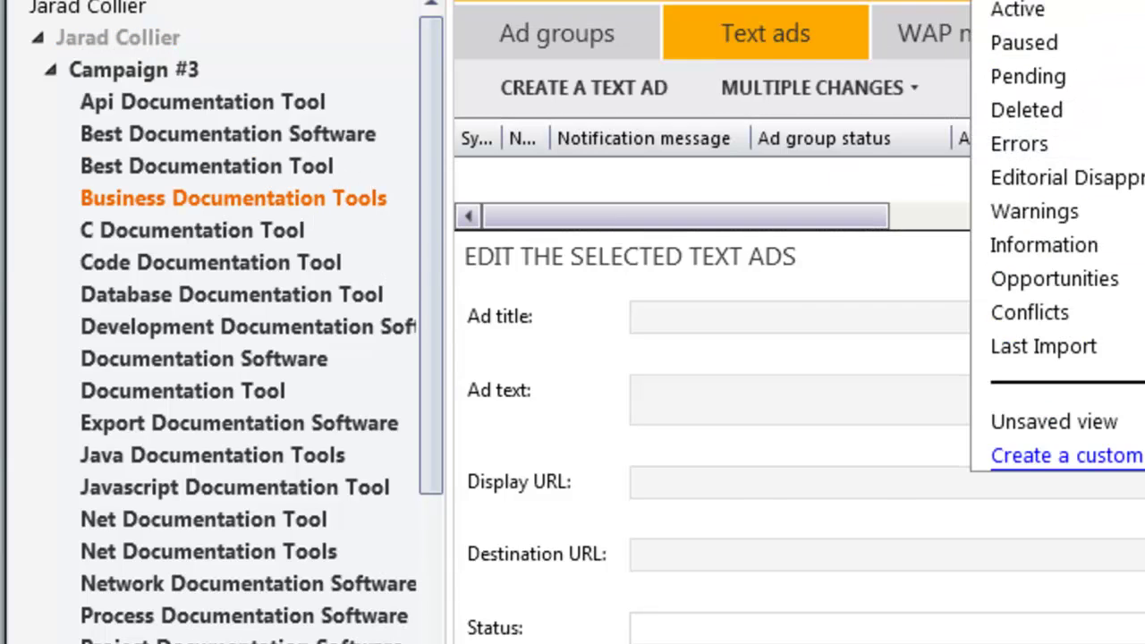
click(969, 339)
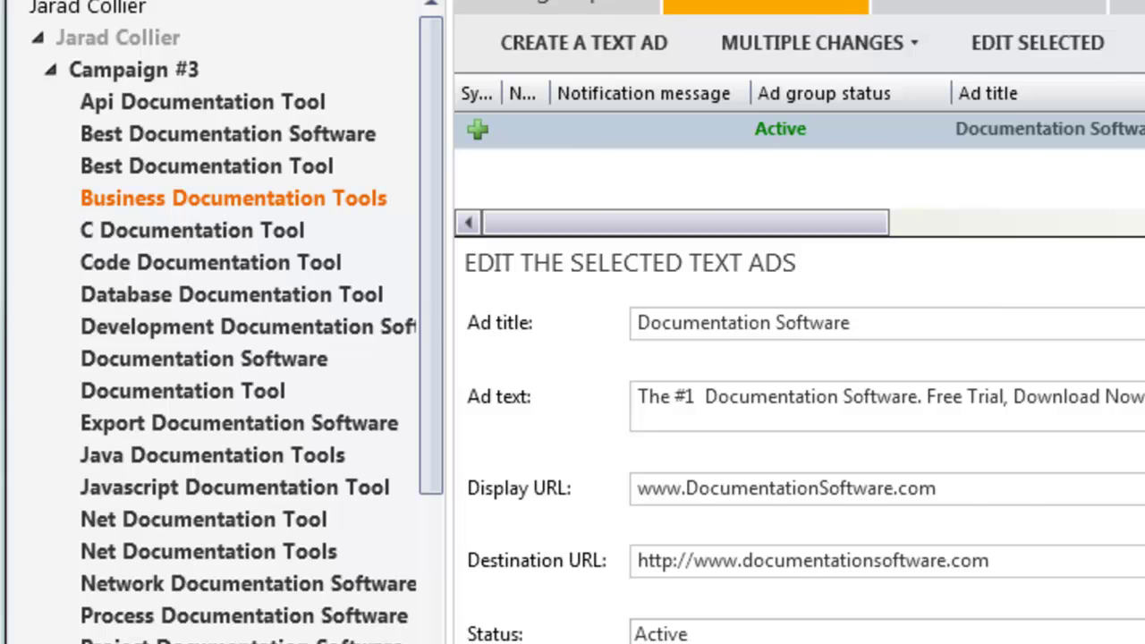